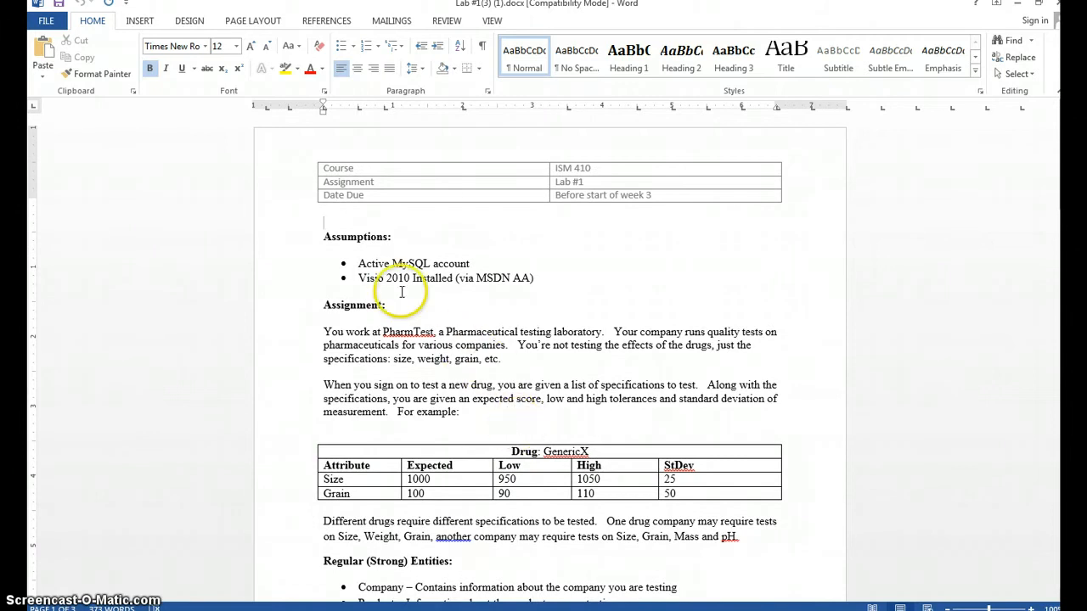
Step: Review the lab document's assumptions, assignment description, regular entities and table column definitions, starting from the Visio 2010 requirement
click(358, 277)
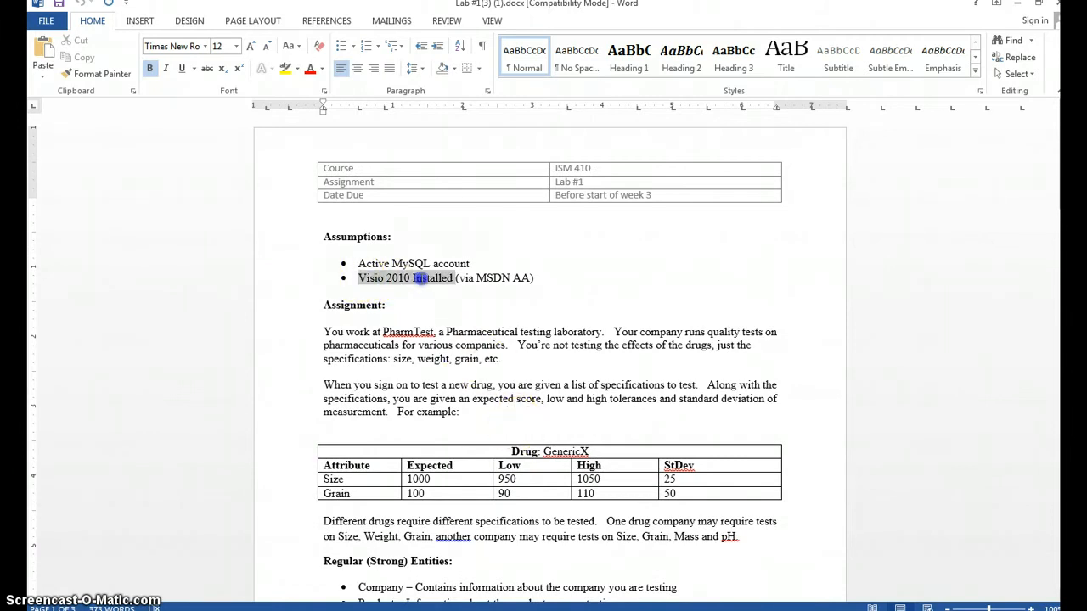
drag(408, 281, 410, 279)
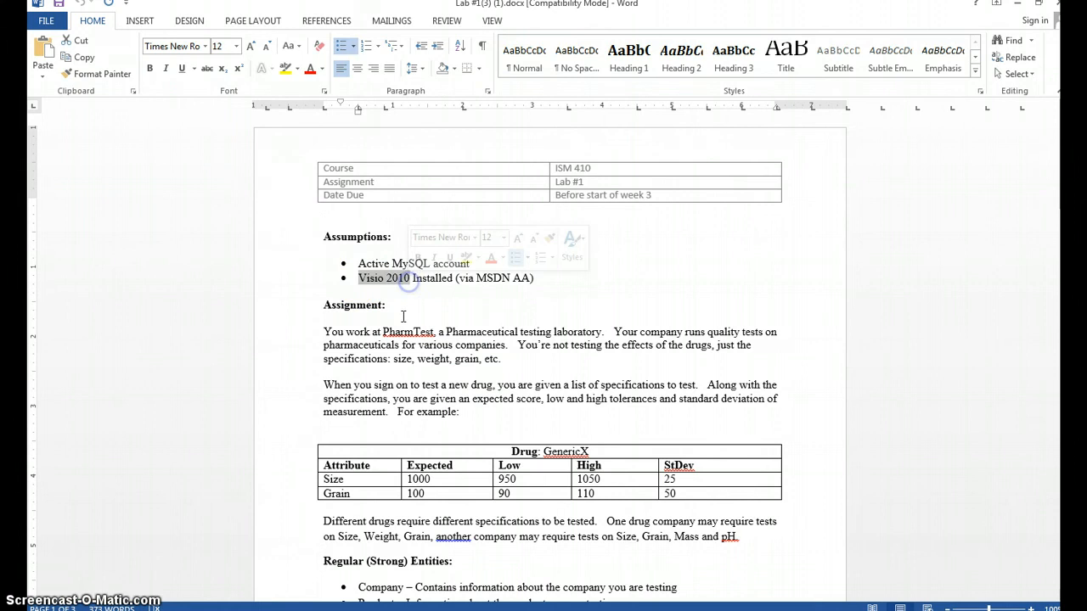
click(405, 302)
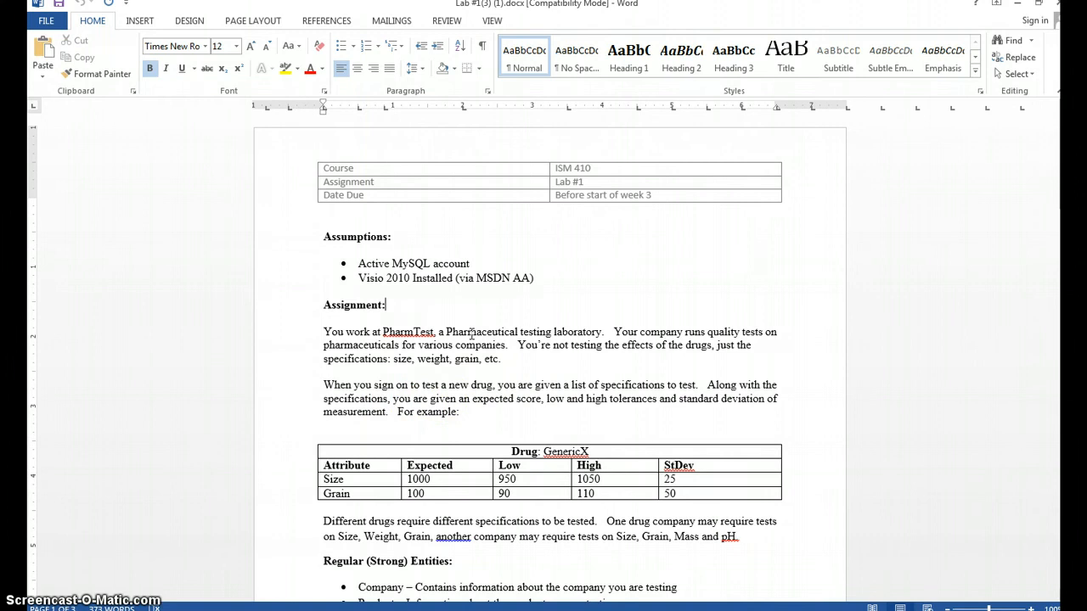
scroll(471, 333, down, 1)
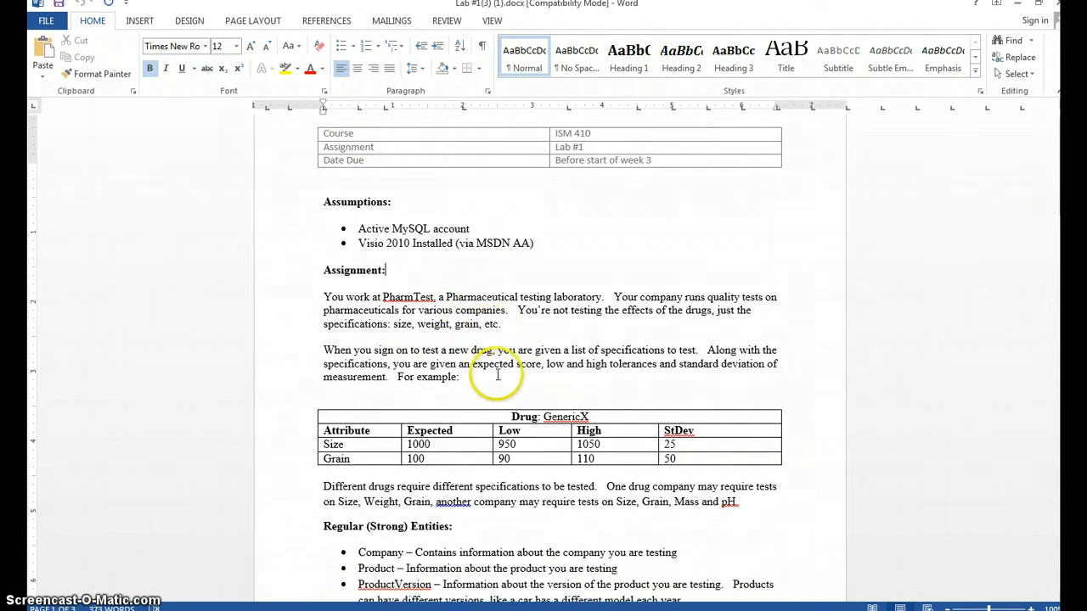
scroll(323, 229, down, 3)
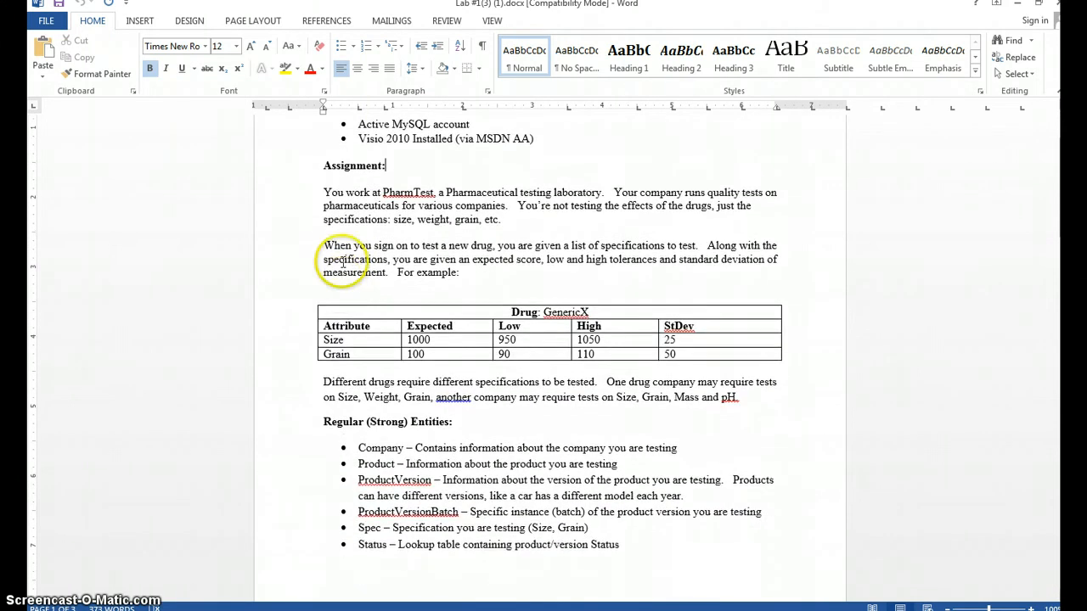
drag(794, 374, 287, 169)
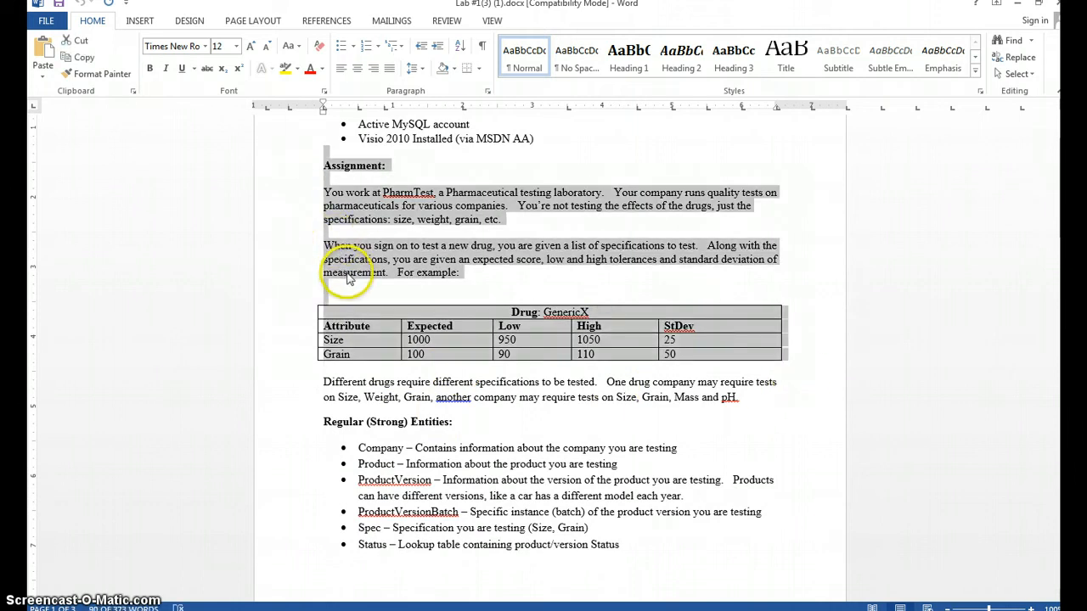
scroll(365, 289, down, 3)
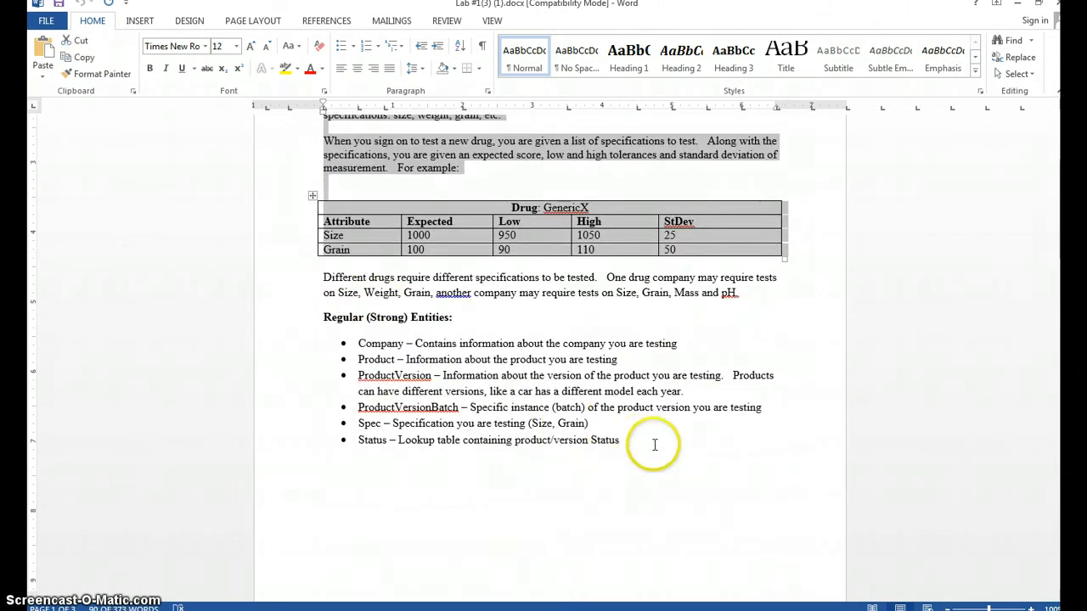
drag(650, 441, 358, 440)
drag(462, 392, 360, 343)
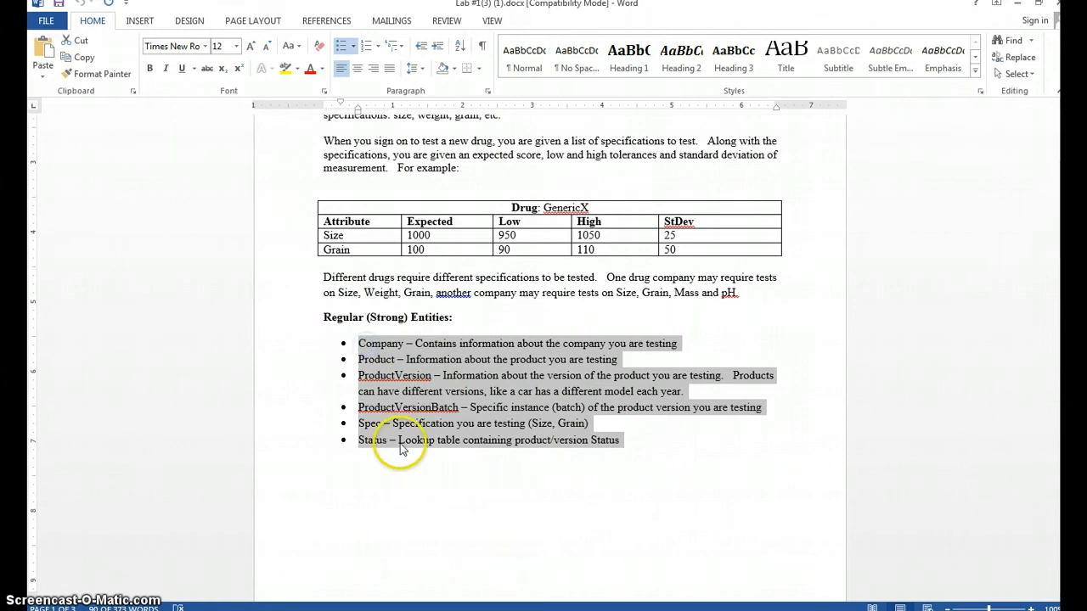
click(374, 364)
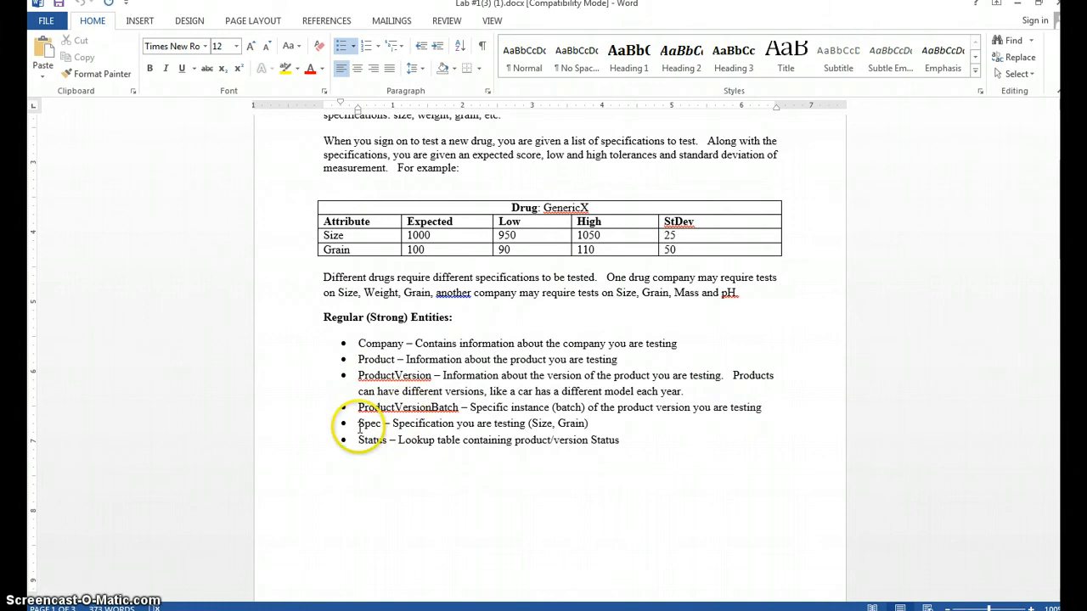
scroll(700, 361, down, 5)
scroll(700, 361, down, 7)
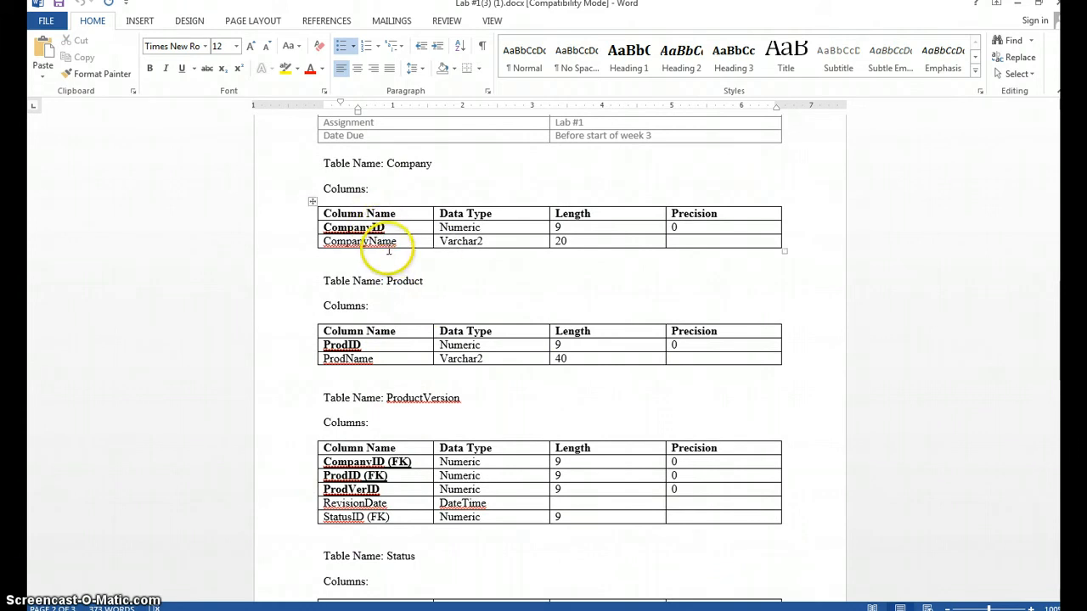
Step: Switch to Visio and create a drawing from the IDEF1X Database Notation template in the Database category, using US Units
click(279, 608)
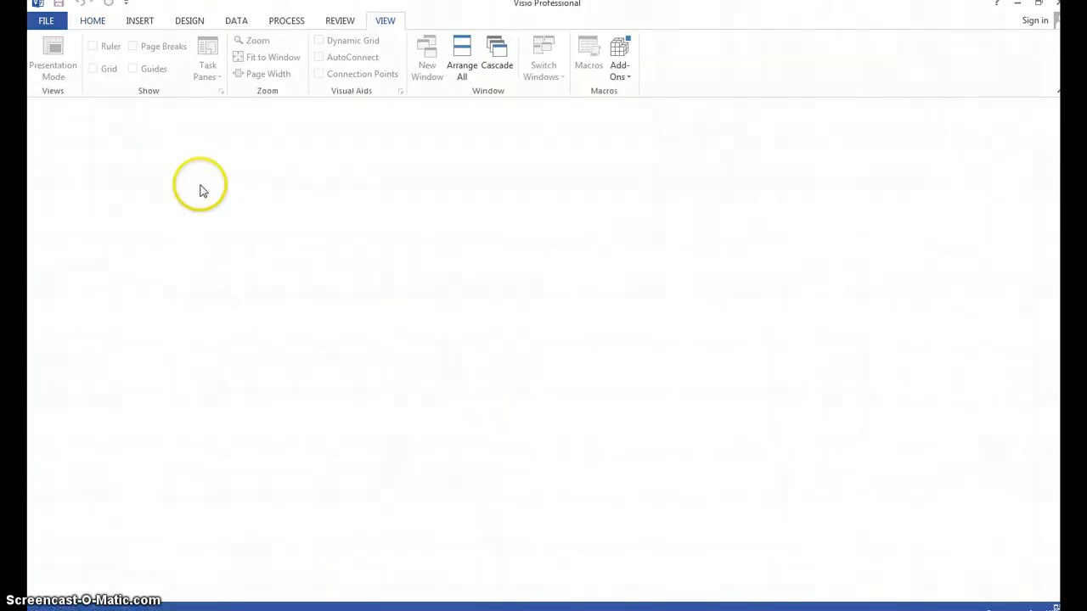
click(47, 25)
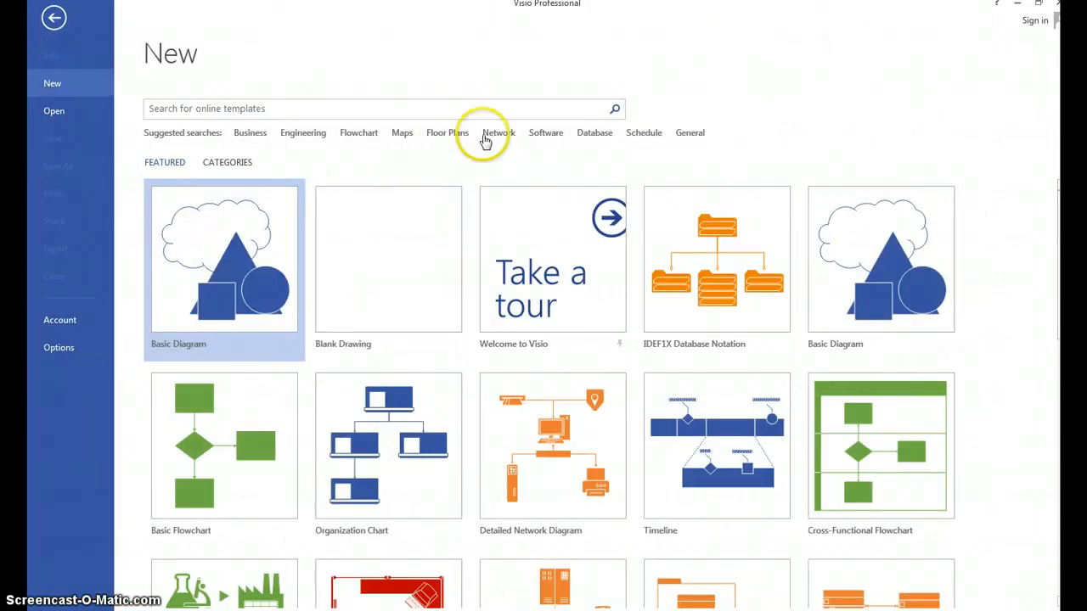
click(591, 133)
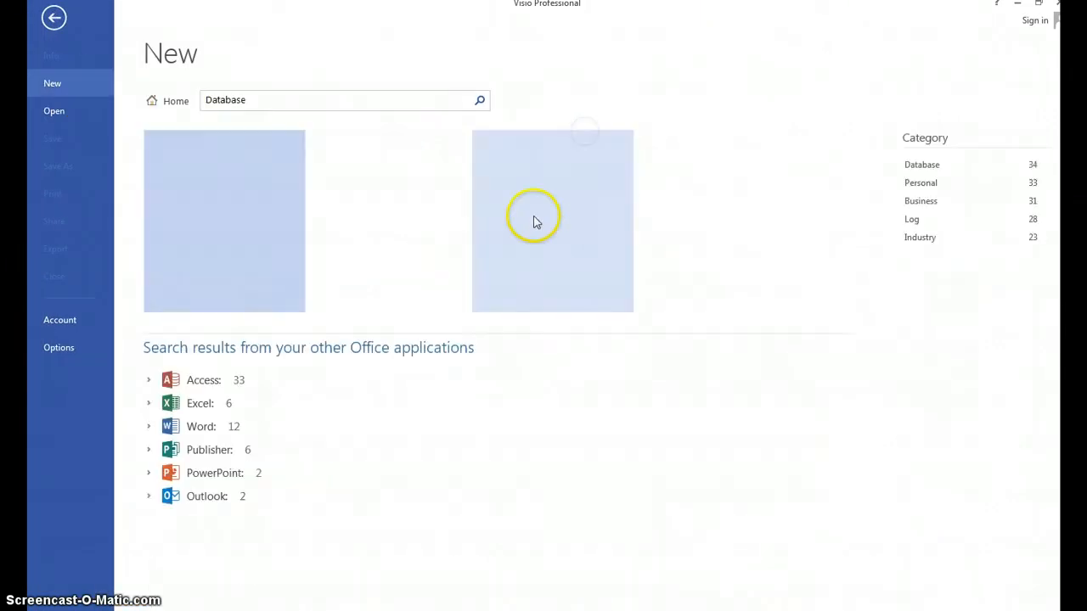
click(356, 204)
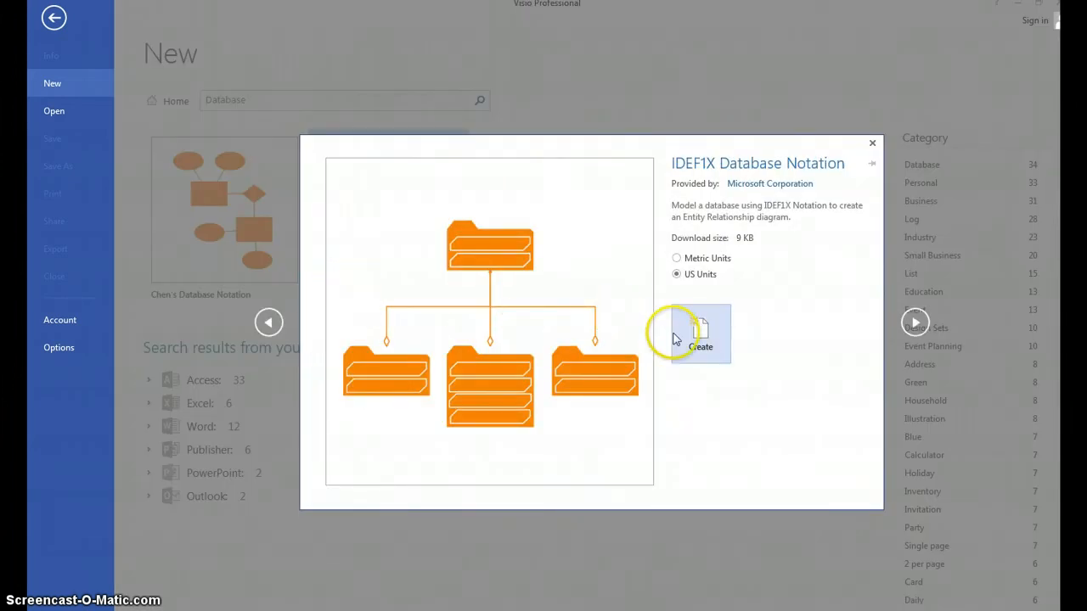
click(716, 365)
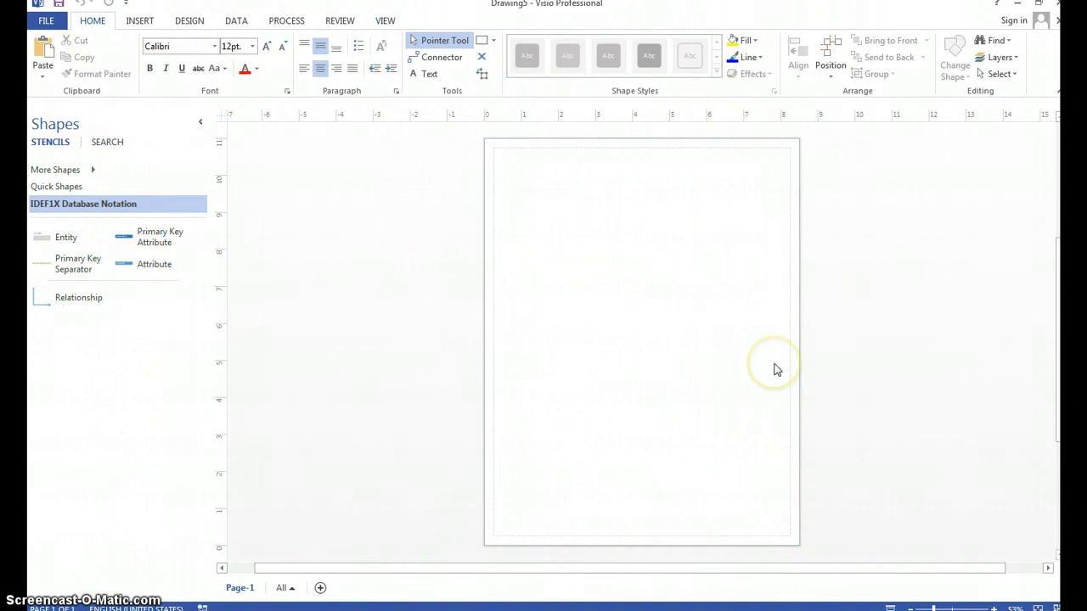
Step: Place an Entity shape in the upper middle of the blank page
drag(66, 237, 628, 241)
key(Escape)
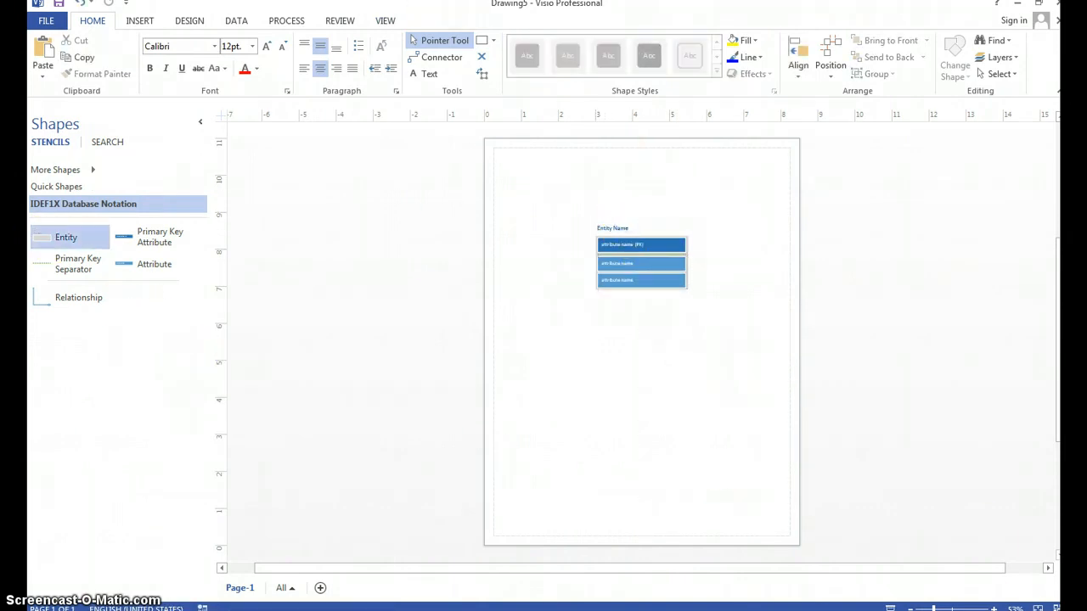
ctrl+scroll(641, 247, up, 5)
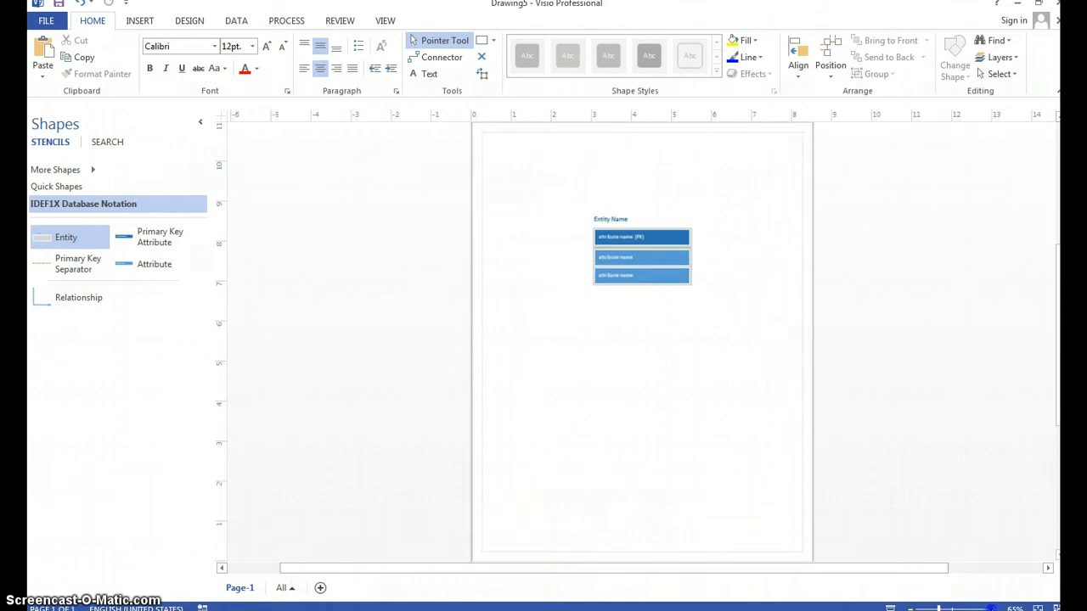
Step: Rename the new entity as Company
click(603, 230)
click(602, 240)
right_click(603, 240)
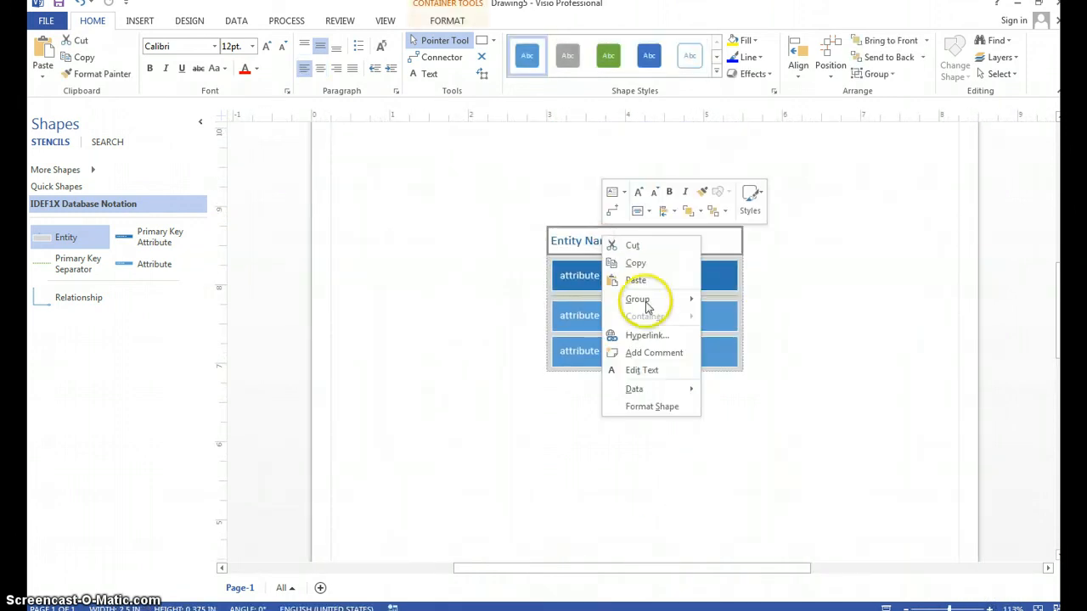
click(584, 274)
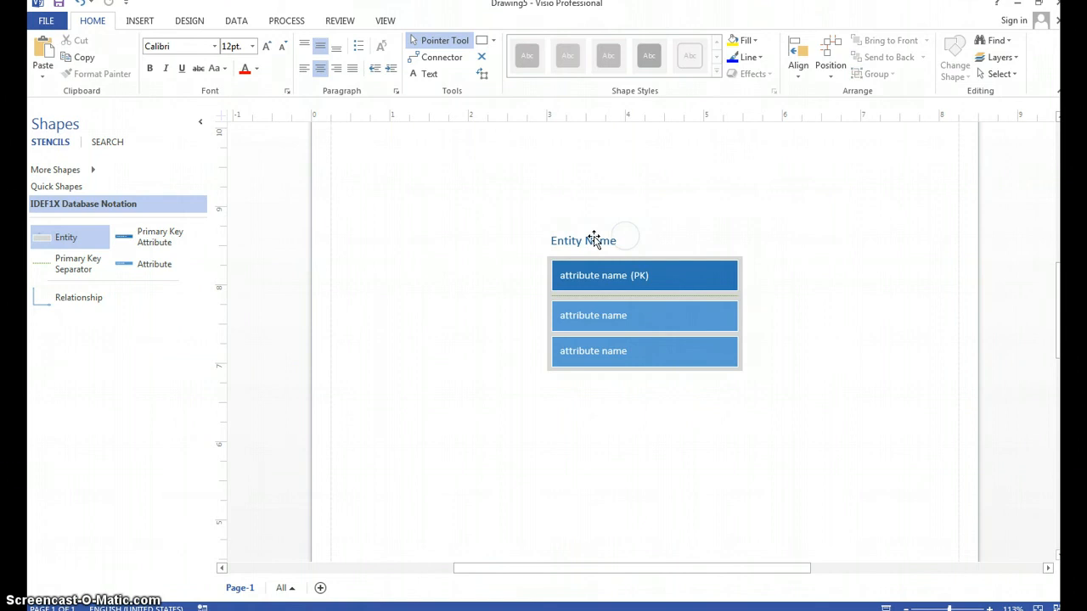
right_click(583, 242)
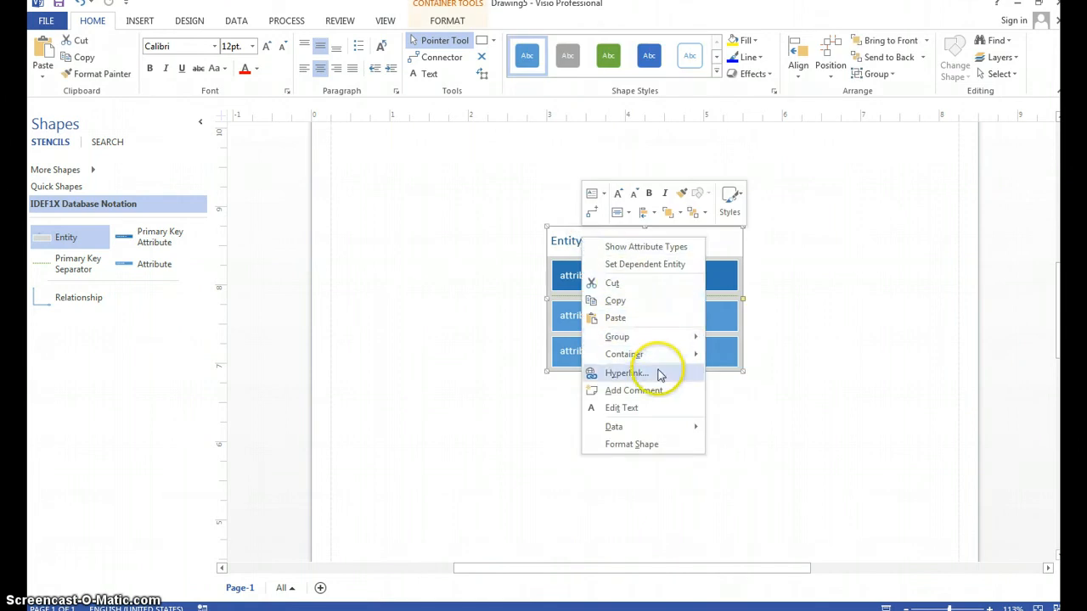
click(660, 410)
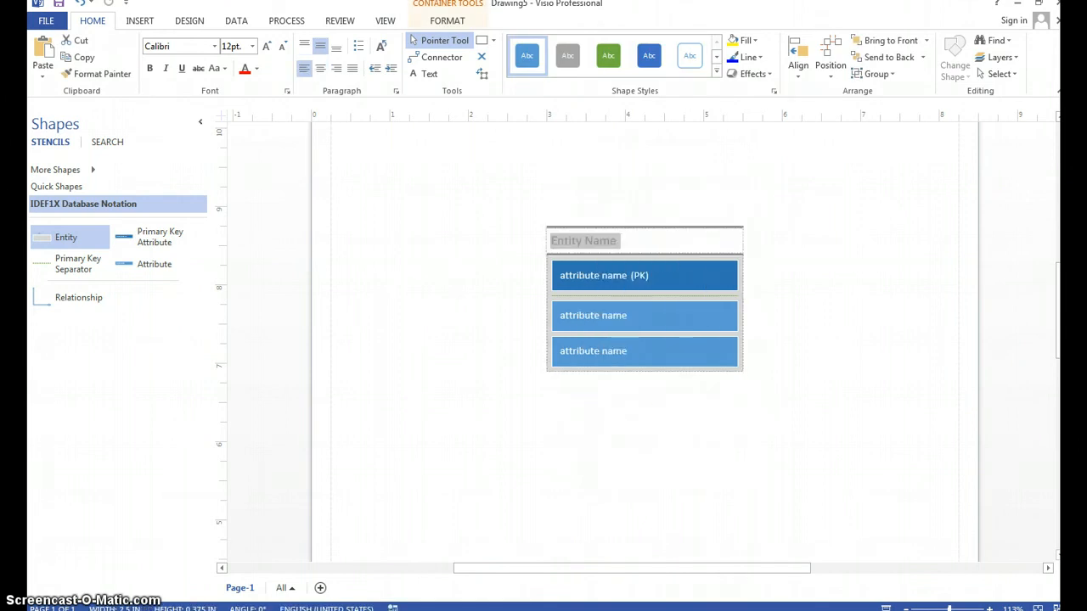
text(Company)
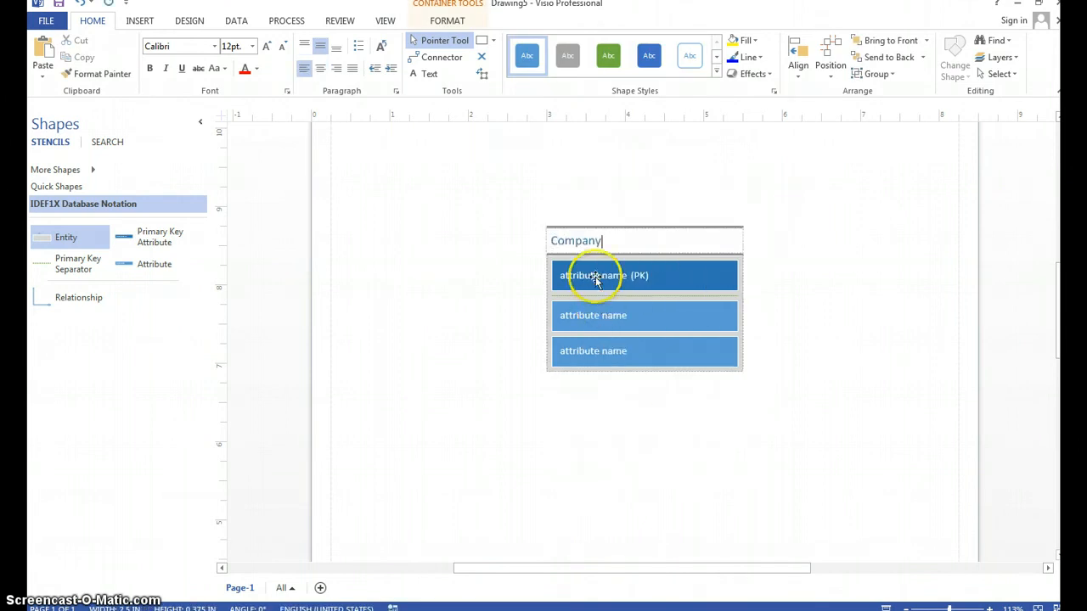
key(Escape)
Step: Look up the Company table's columns in the Word lab document and rename the Company entity's primary key attribute in Visio as CompanyID
key(alt+Tab)
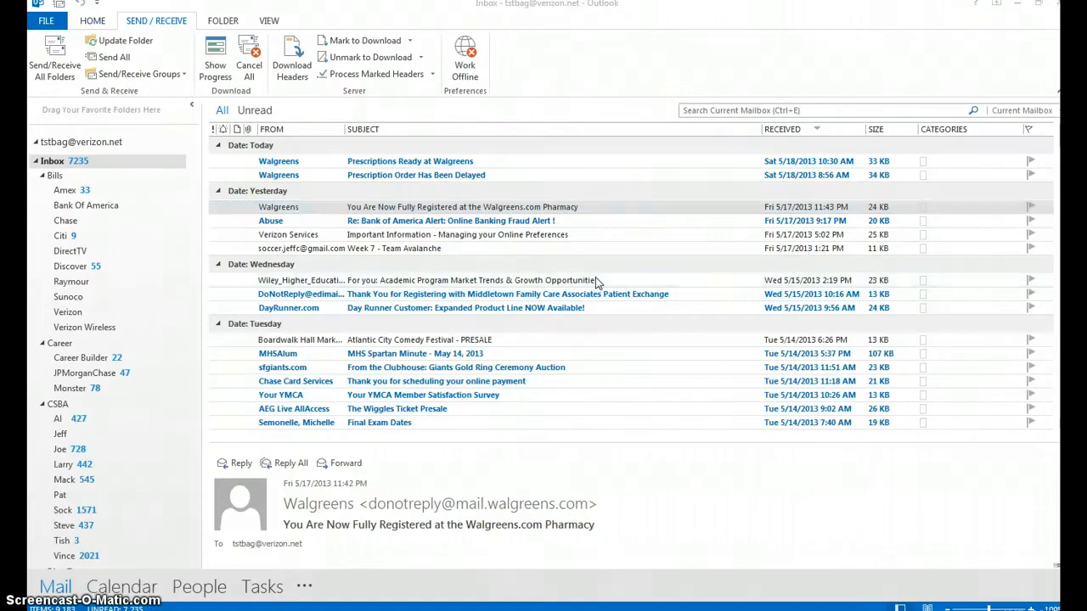
key(alt+Tab)
key(Tab)
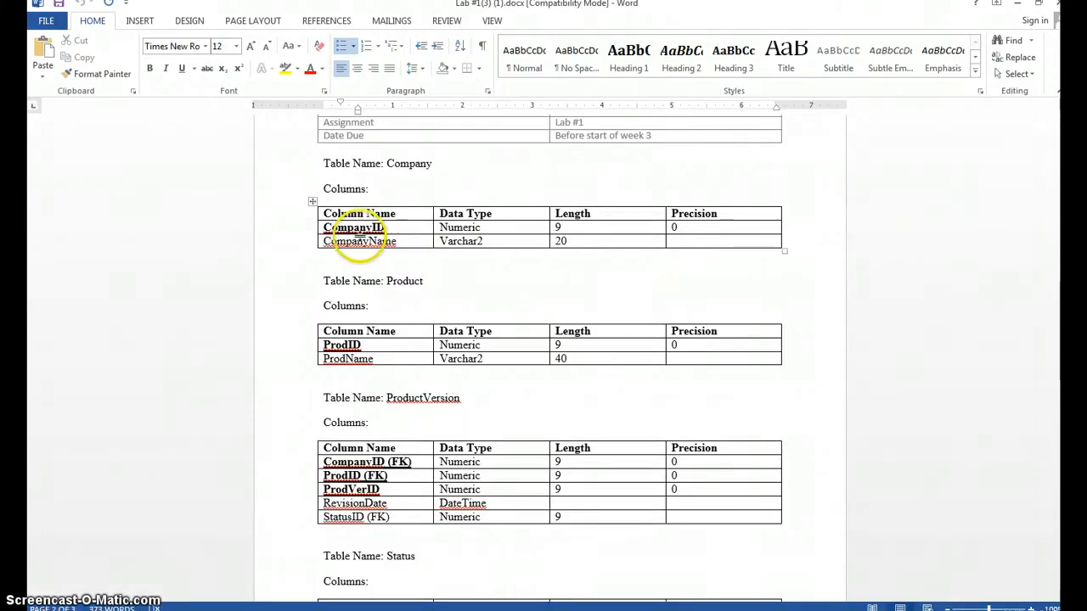
key(alt+Tab)
click(616, 280)
right_click(617, 275)
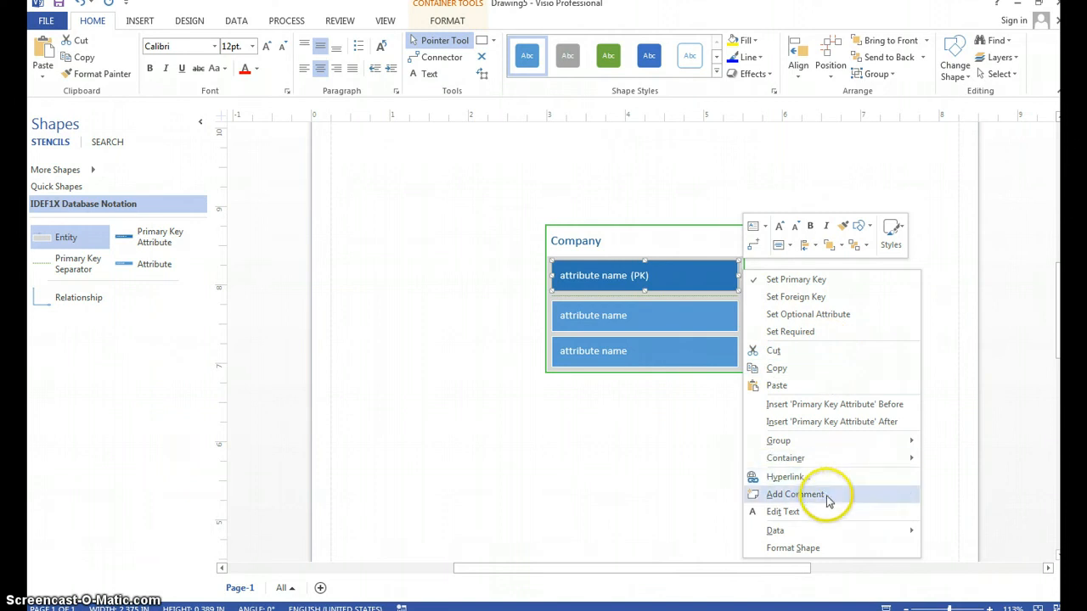
click(815, 512)
text(Compan)
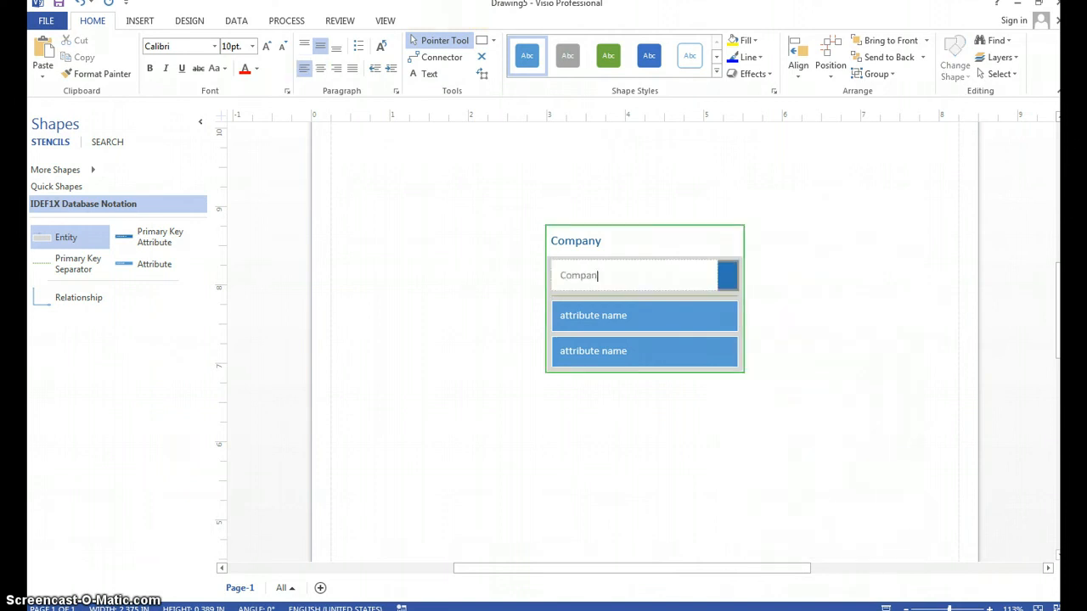
text(yID)
key(Return)
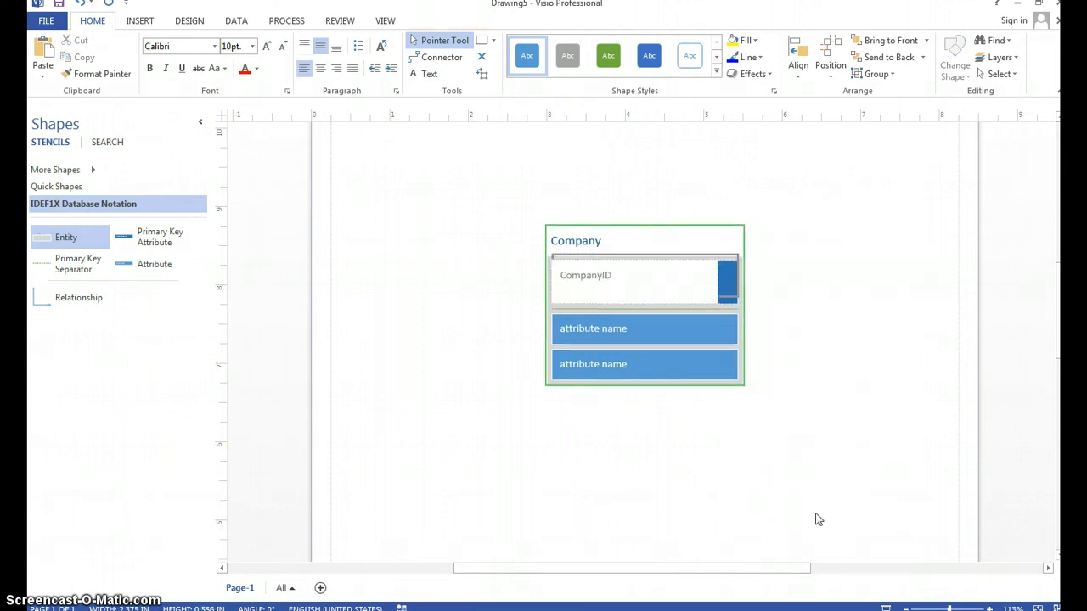
key(BackSpace)
click(817, 512)
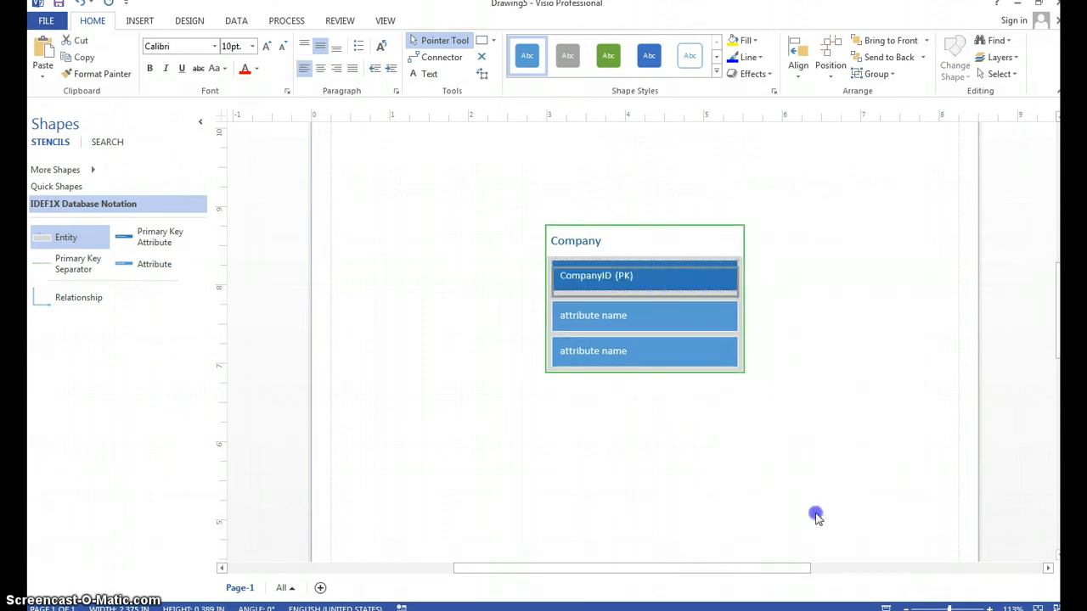
Step: Rename the first non-key attribute of the Company entity as CompanyName
click(584, 317)
right_click(584, 317)
click(642, 558)
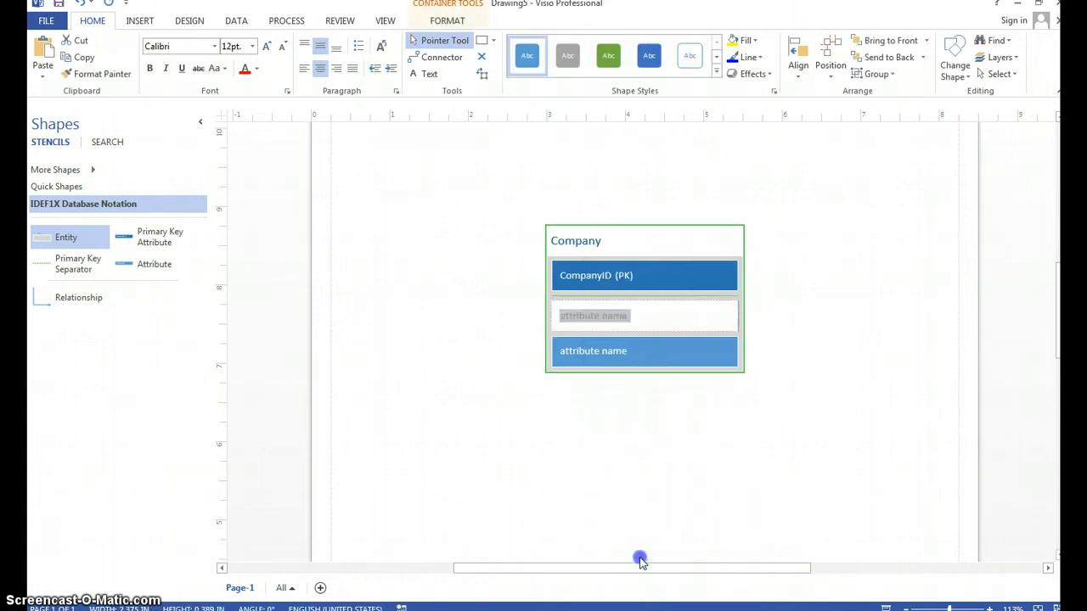
text(CompanyN)
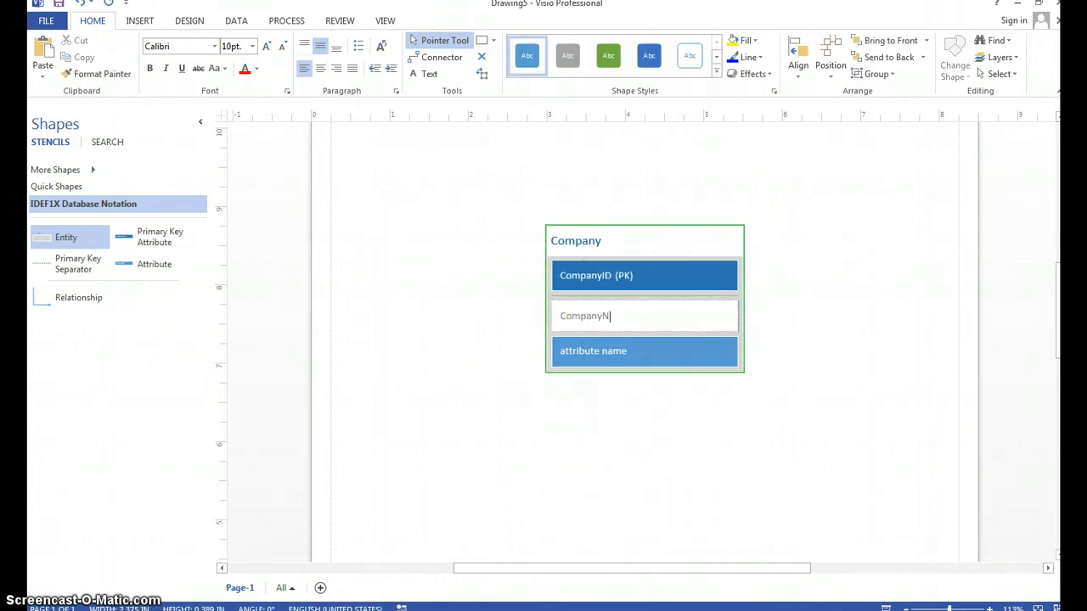
text(ame)
click(652, 501)
Step: Cut the unused last attribute from the Company entity
click(625, 354)
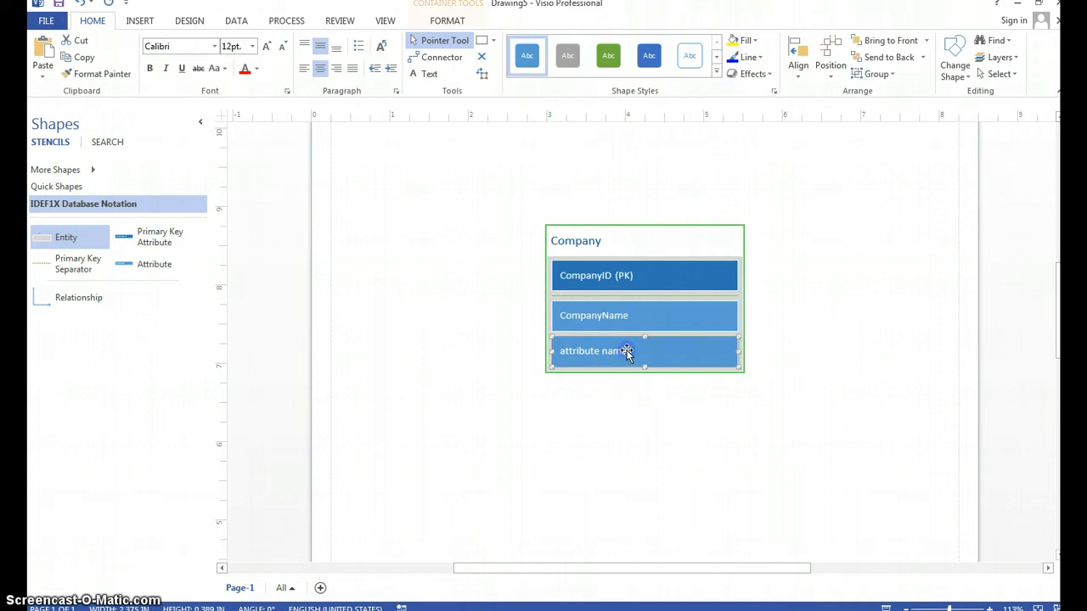
right_click(626, 355)
key(Escape)
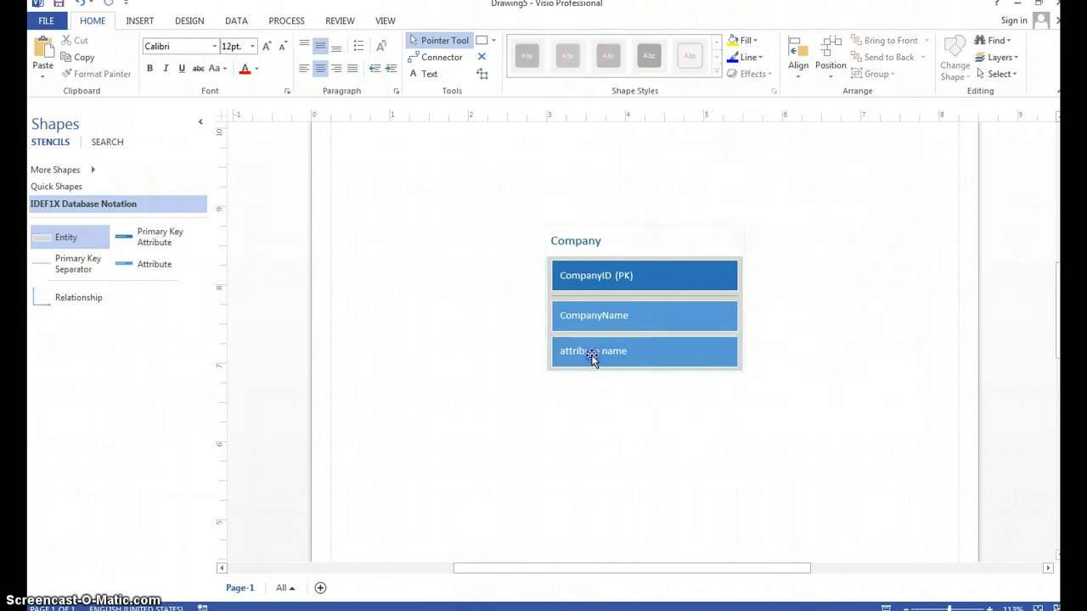
right_click(592, 360)
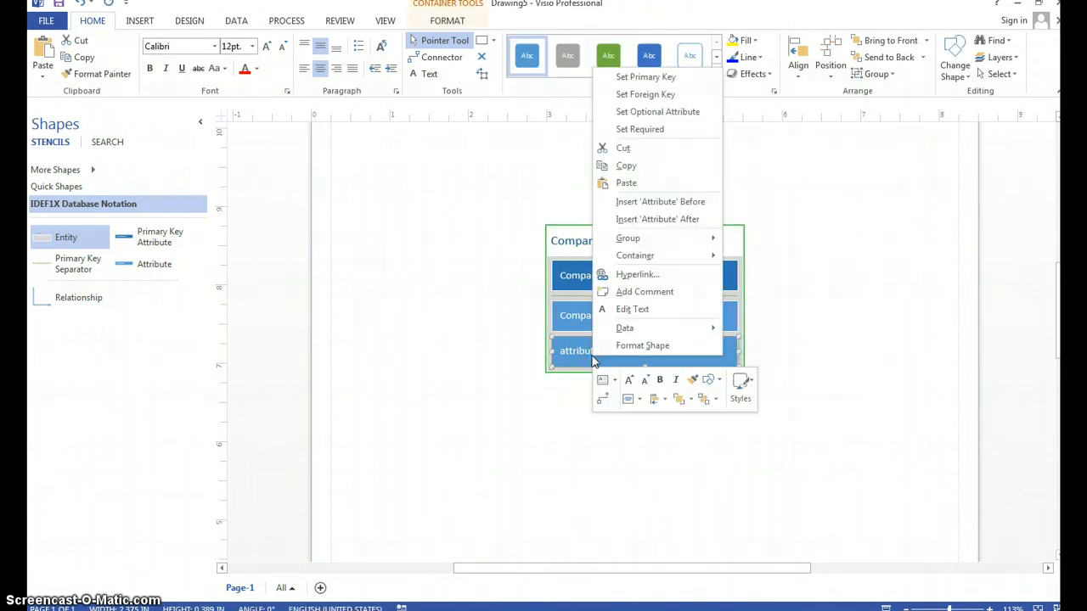
click(669, 146)
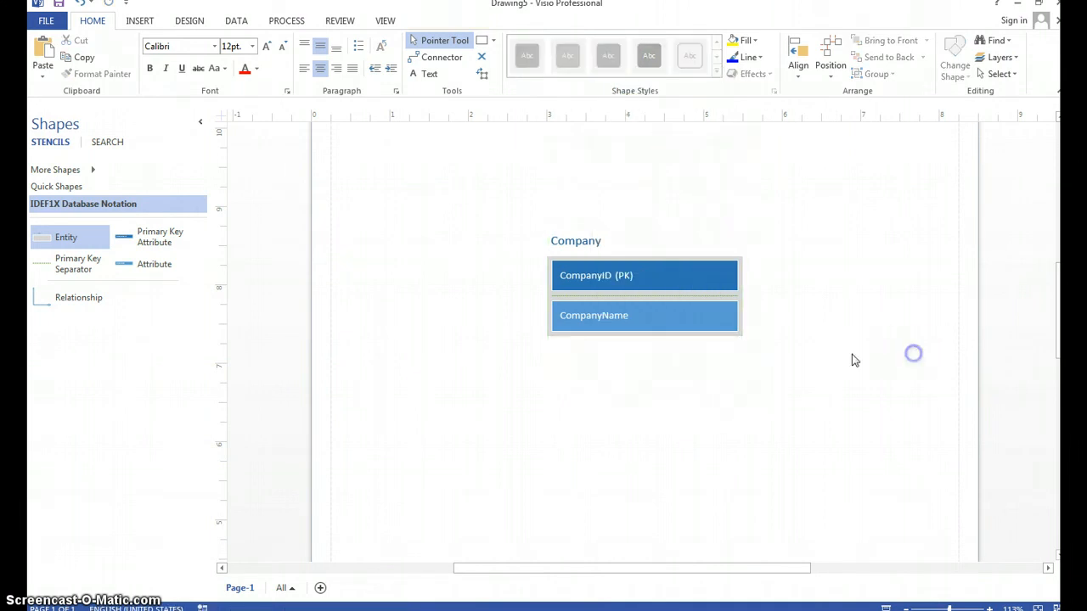
Step: Move the whole Company entity to the upper-left area of the drawing page
drag(652, 272, 484, 245)
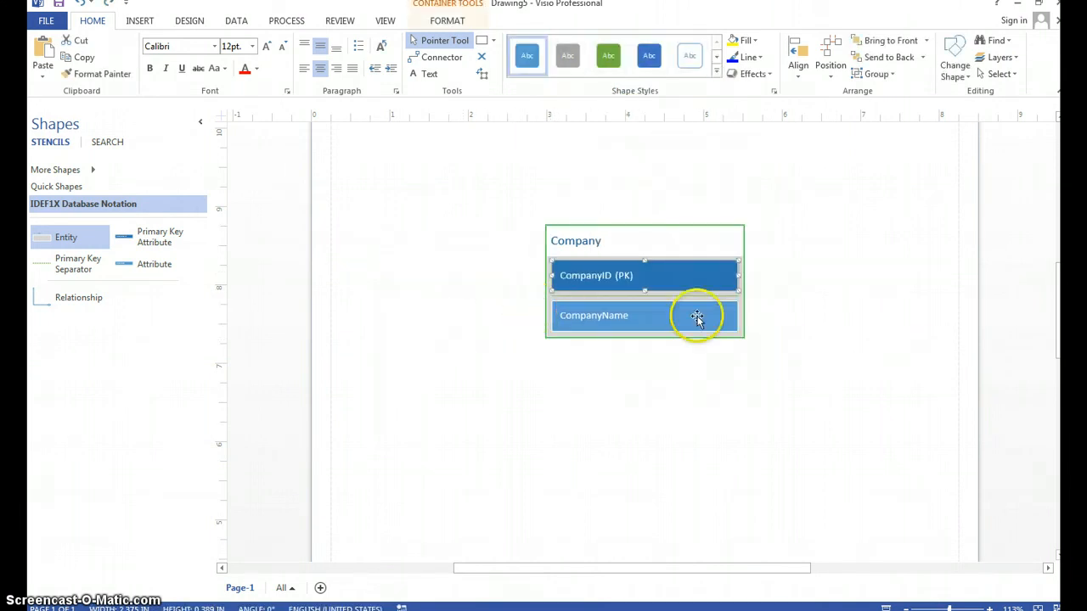
click(709, 229)
click(694, 251)
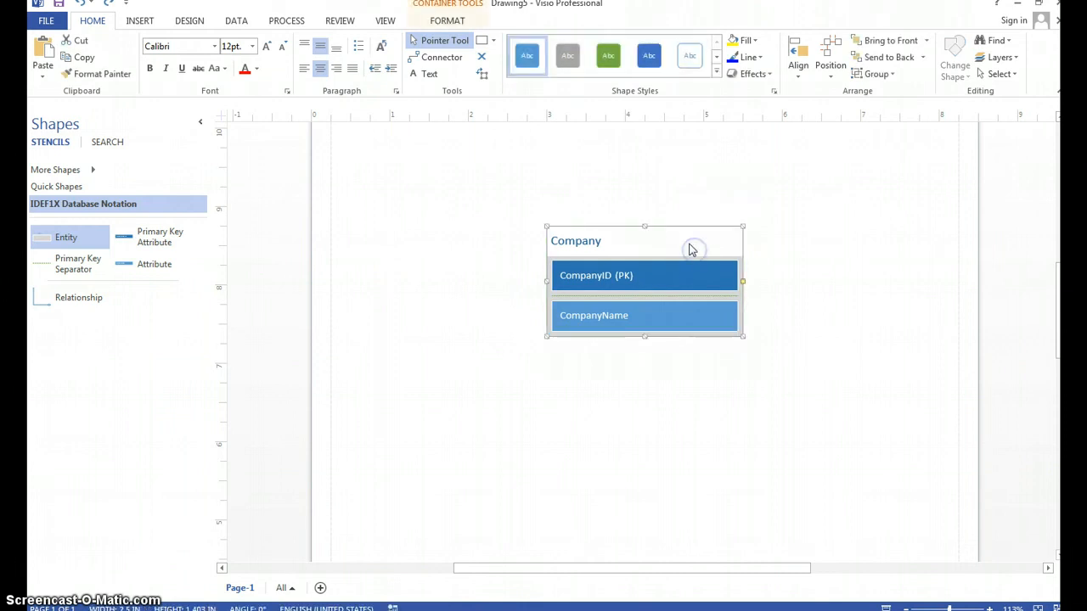
drag(647, 229, 456, 163)
click(430, 325)
Step: Look up the second table in the Word lab document and add an entity named Product beside Company in Visio
key(alt+Tab)
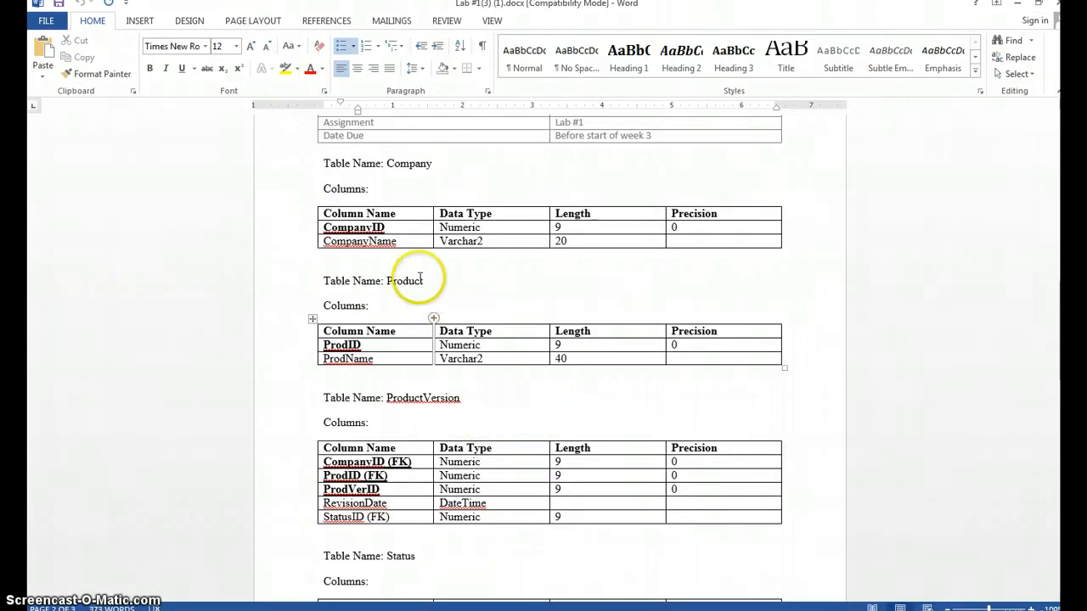
key(alt+Tab)
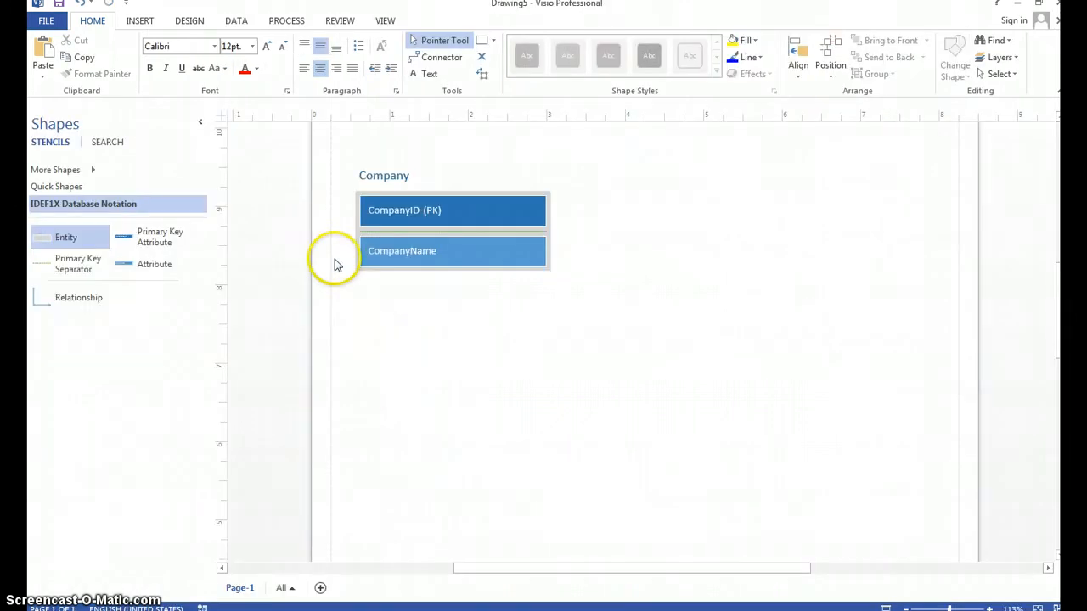
drag(90, 232, 691, 202)
double_click(691, 203)
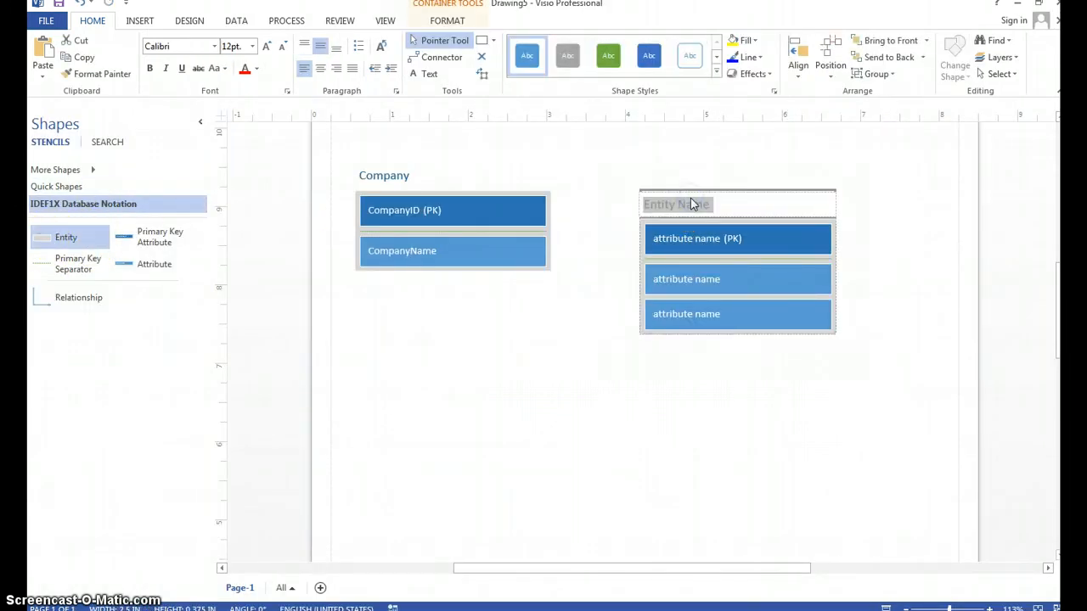
text(Product)
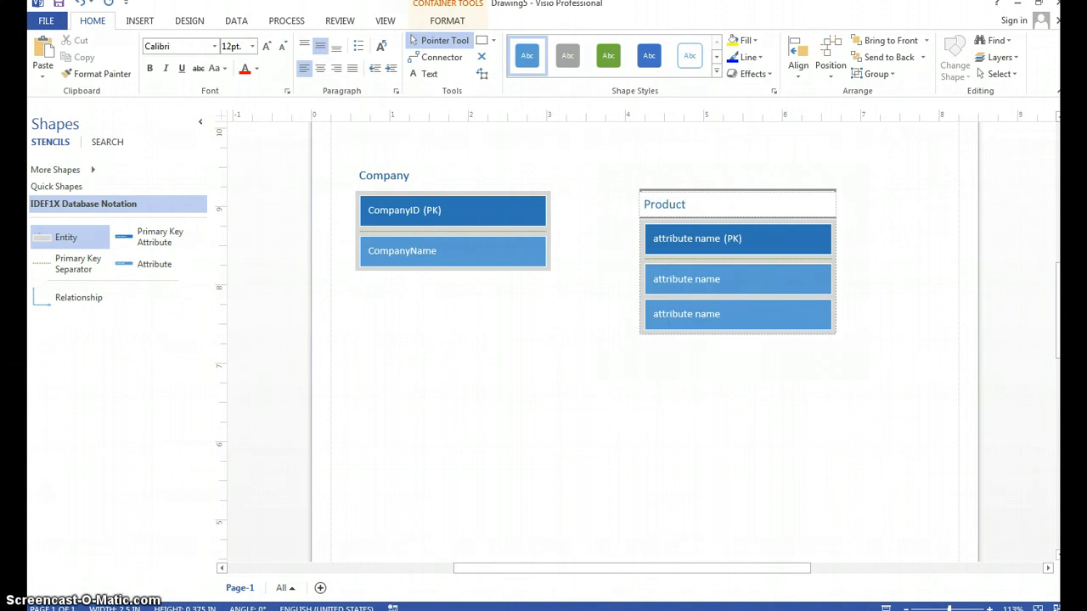
Step: Rename the primary key attribute of the Product entity as ProductID
double_click(686, 234)
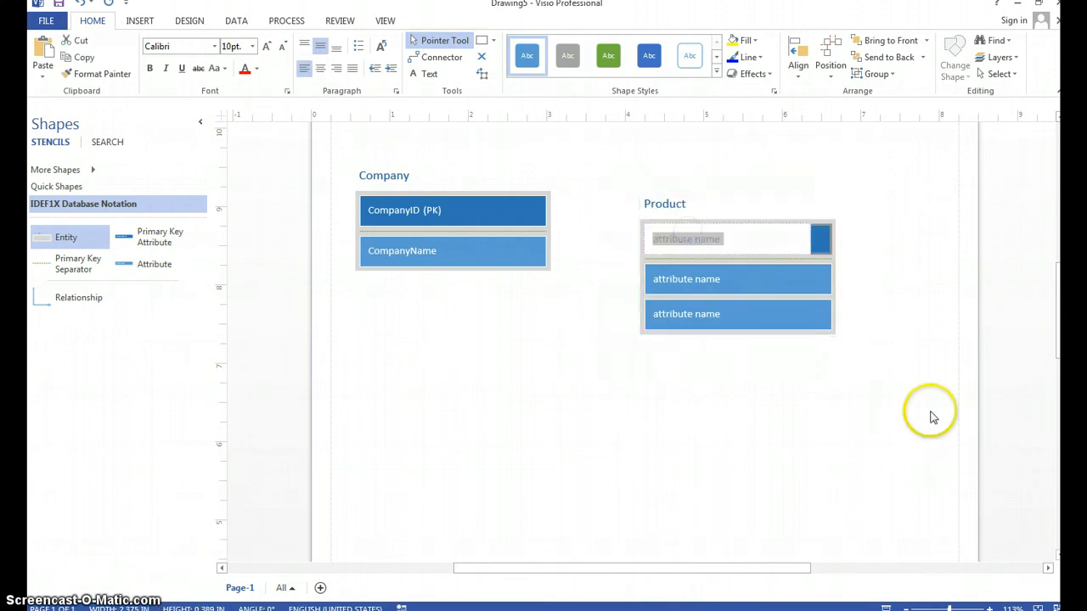
text(Produc)
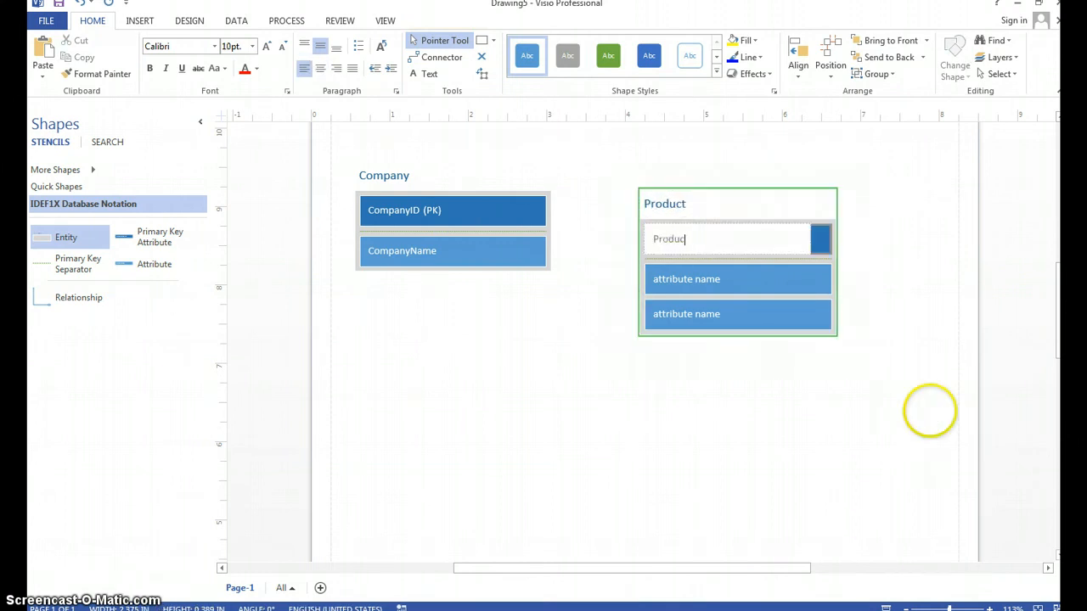
text(tID)
key(Return)
key(BackSpace)
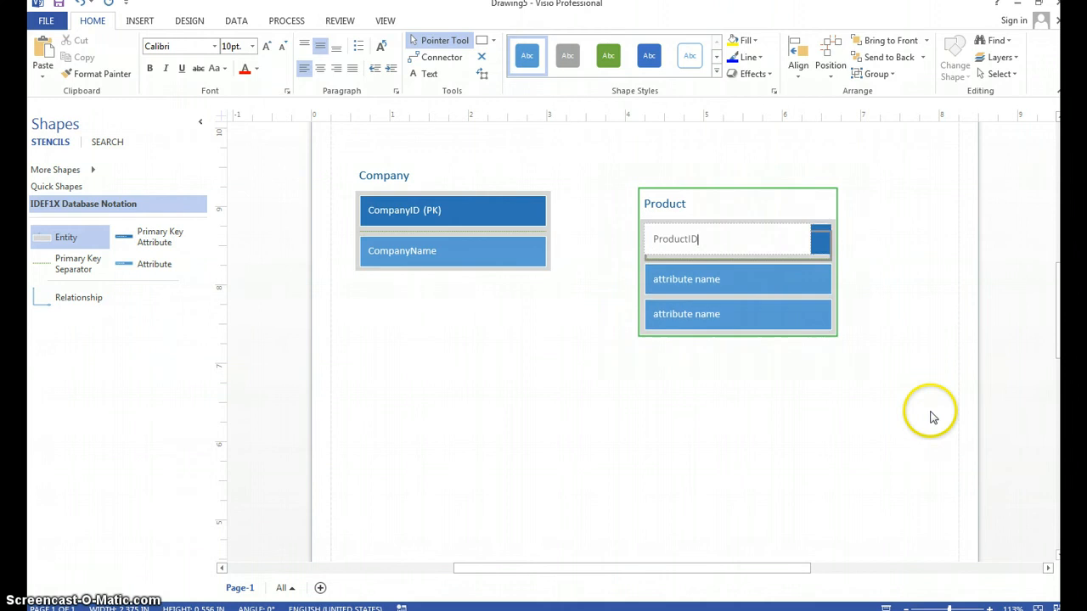
click(724, 279)
Step: Check the Product table's columns in the Word lab document and rename the Product entity's primary key attribute in Visio as ProdID
key(alt+Tab)
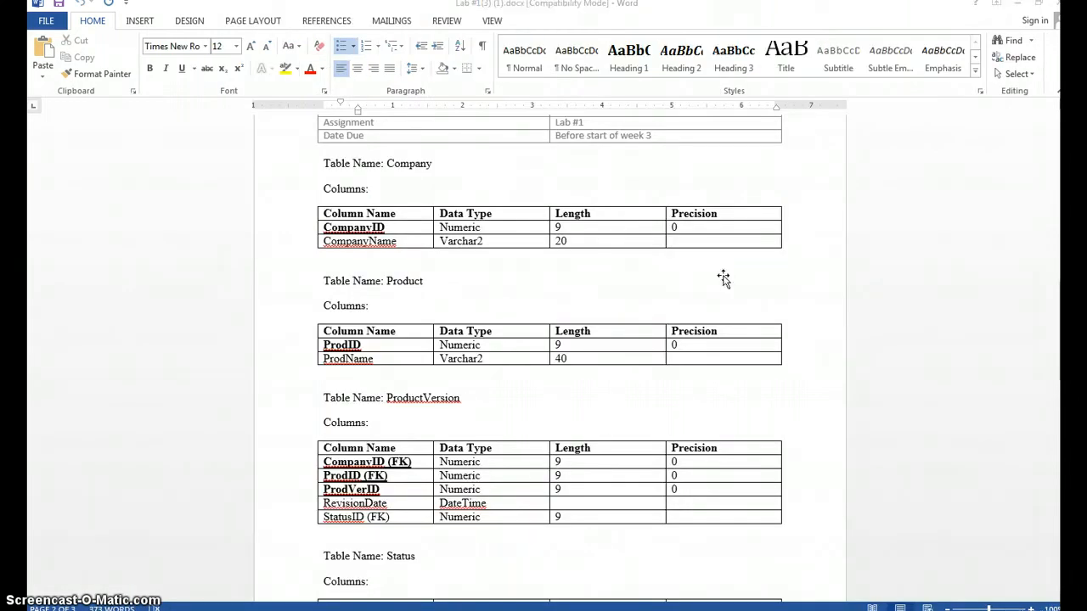
key(alt+Tab)
click(704, 237)
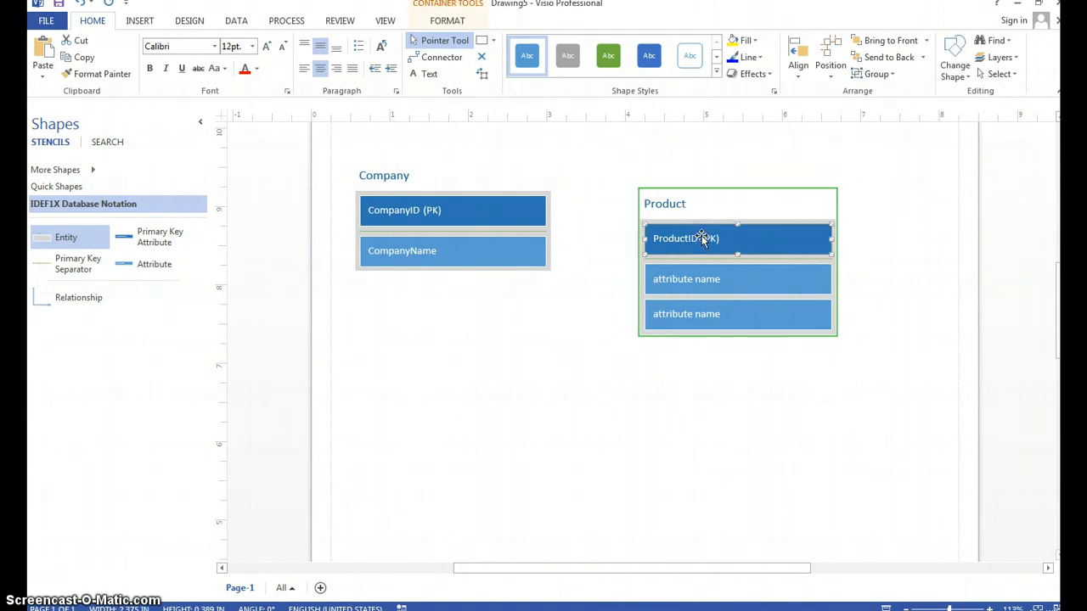
text(dID)
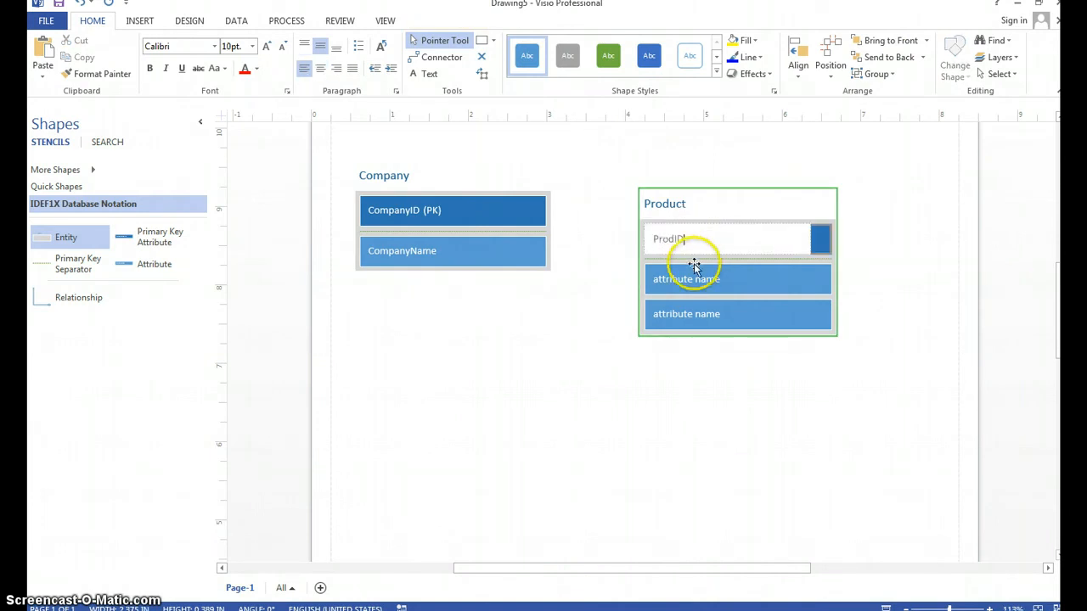
Step: Rename the first non-key attribute of the Product entity as ProdName and delete its unused last attribute
click(695, 266)
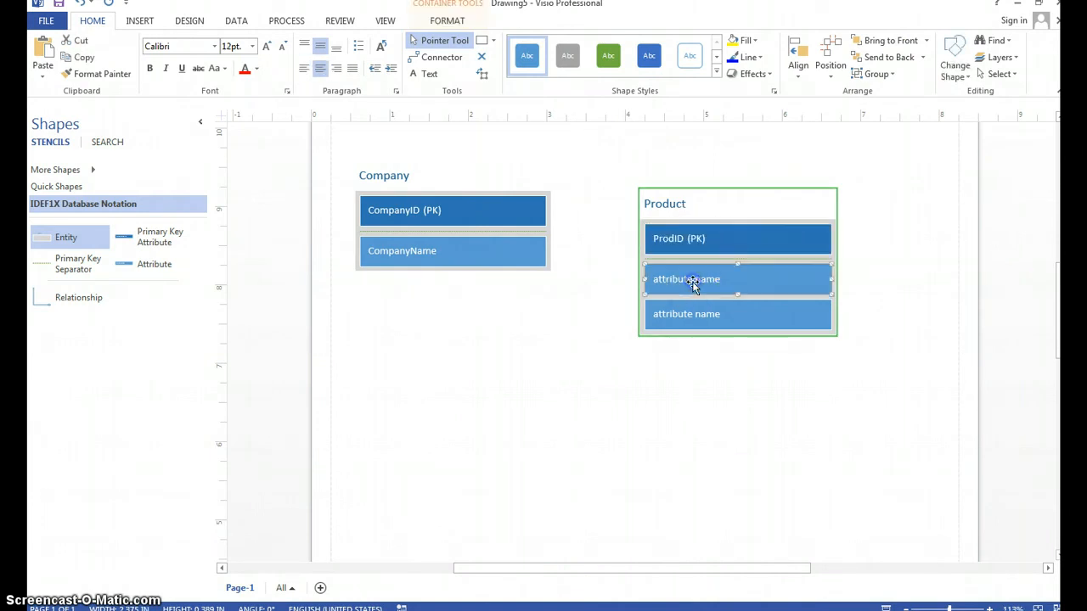
click(692, 281)
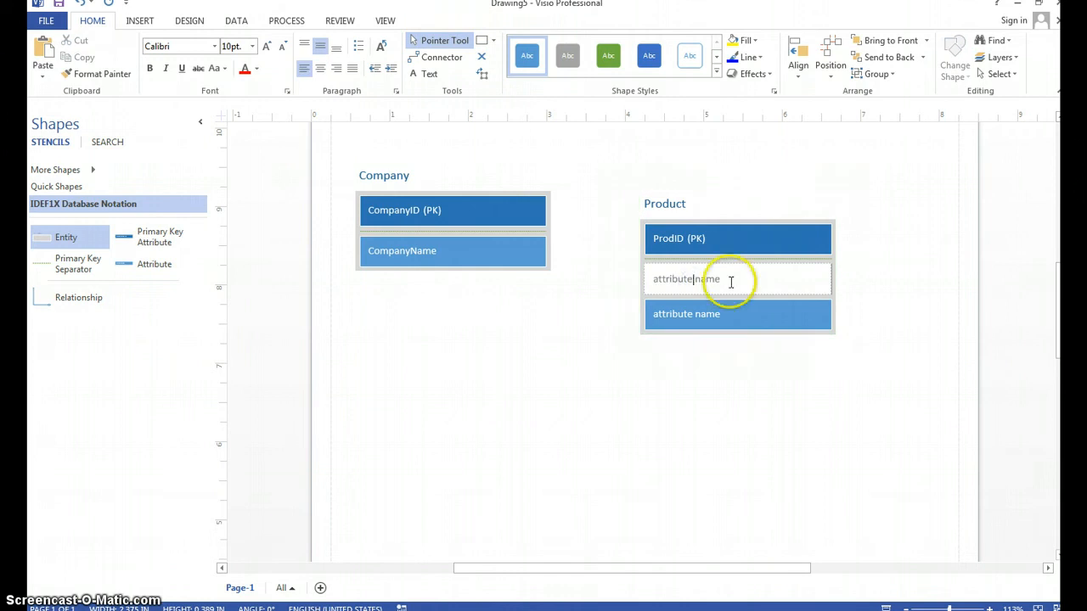
key(ctrl+a)
text(Pr)
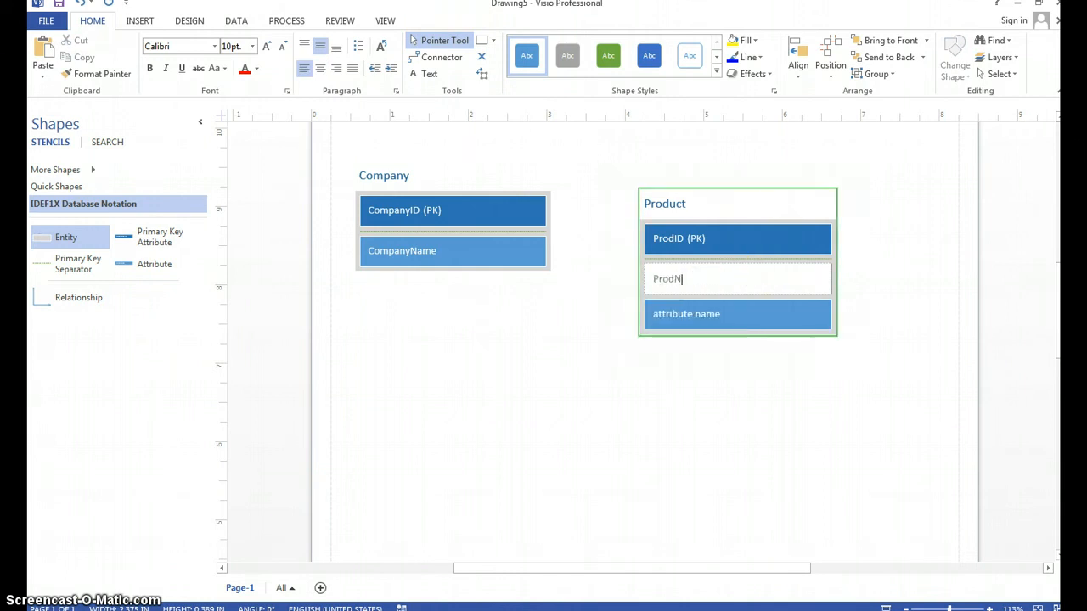
click(606, 288)
click(773, 312)
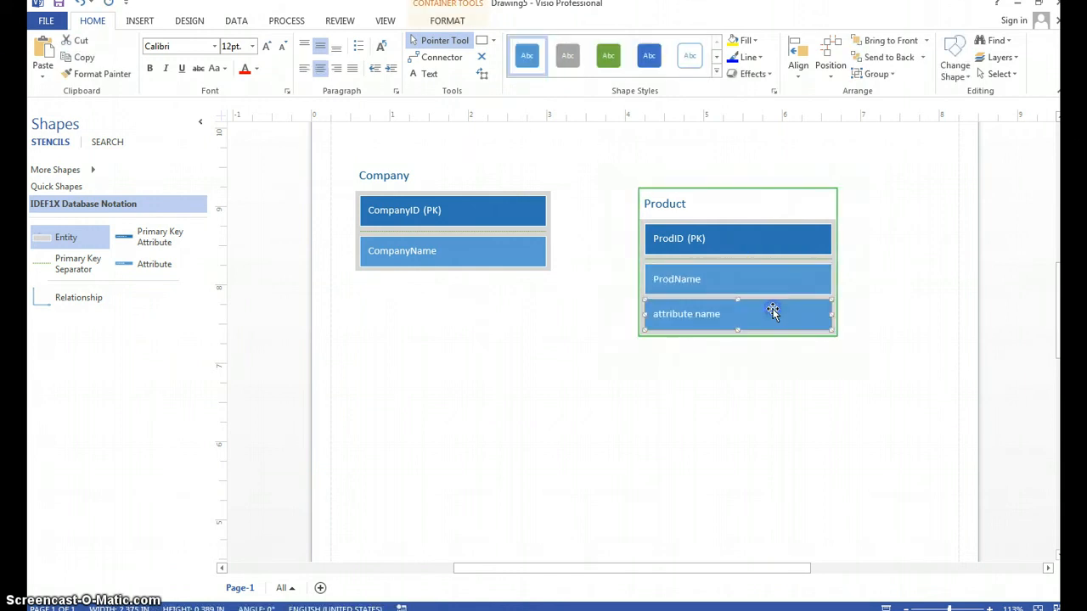
key(Delete)
Step: Add an entity named ProductVersion below the Company entity and rename its primary key attribute as ProdID
key(alt+Tab)
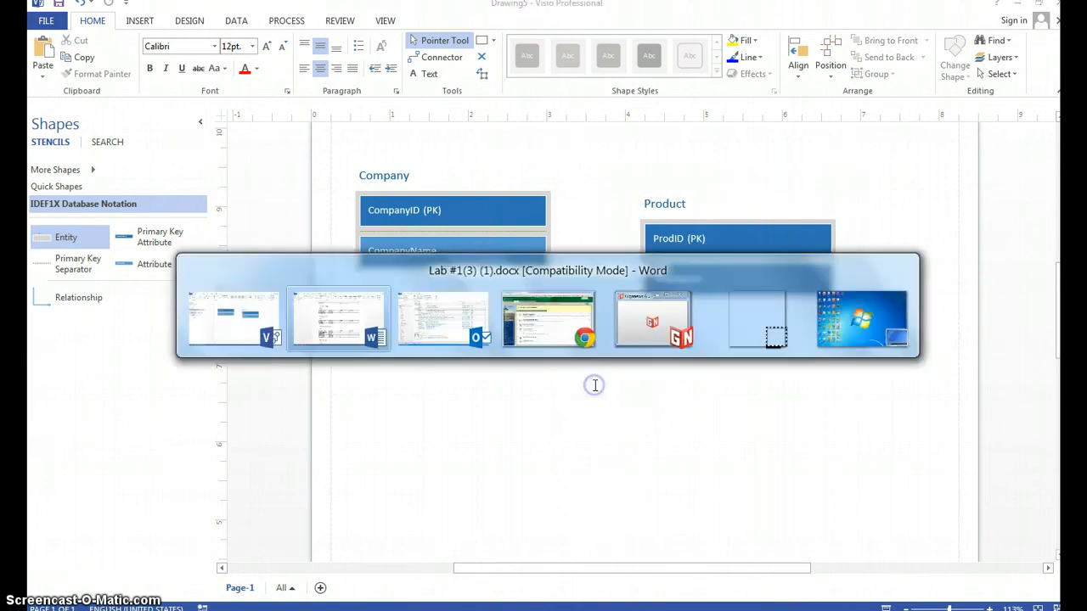
key(alt+Tab)
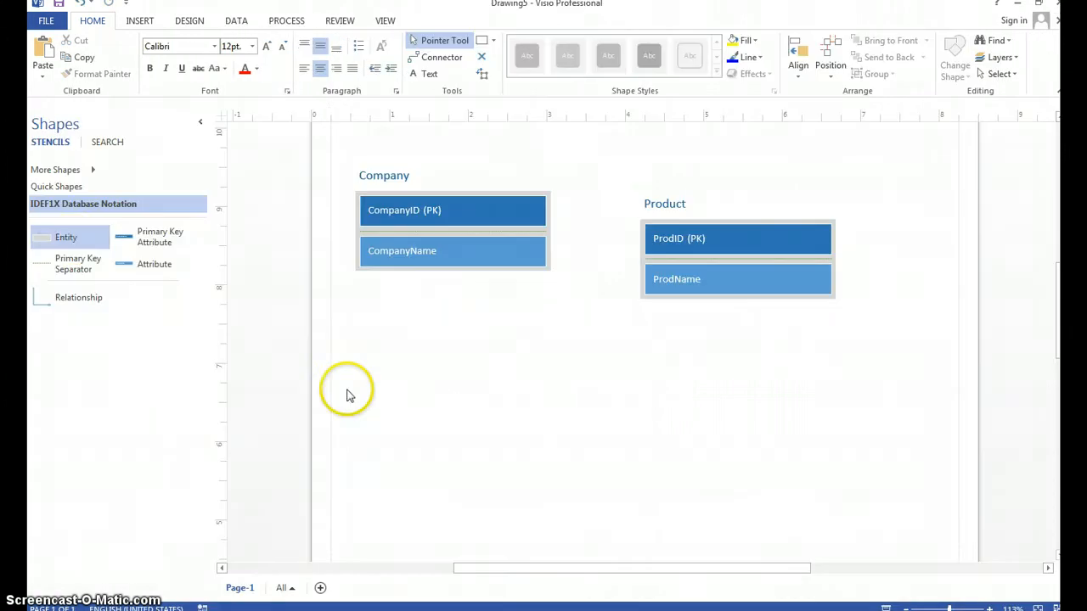
drag(81, 240, 502, 427)
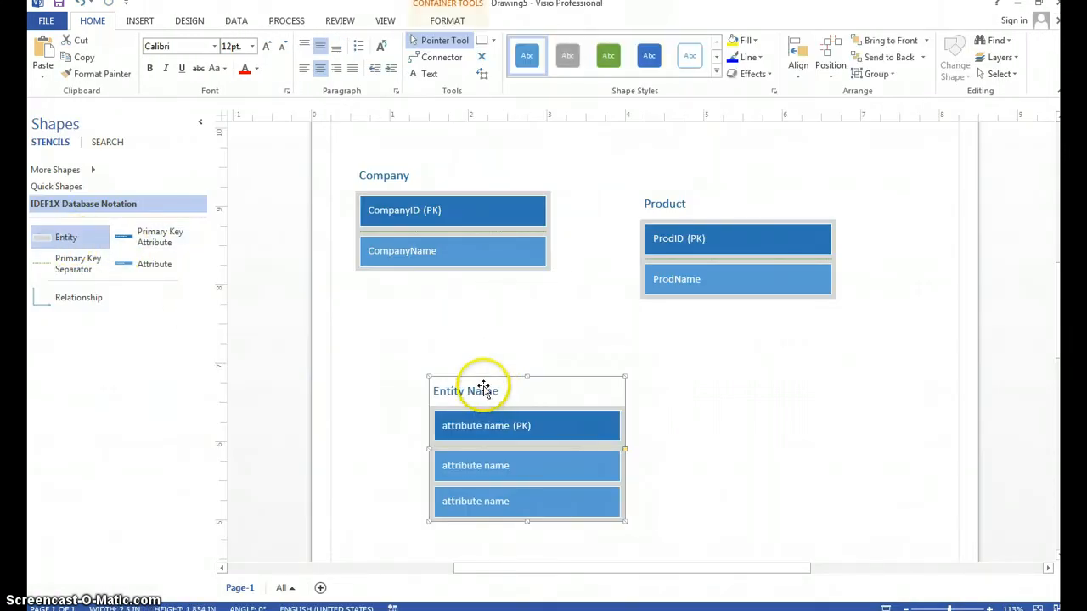
double_click(483, 387)
text(ProductVersion)
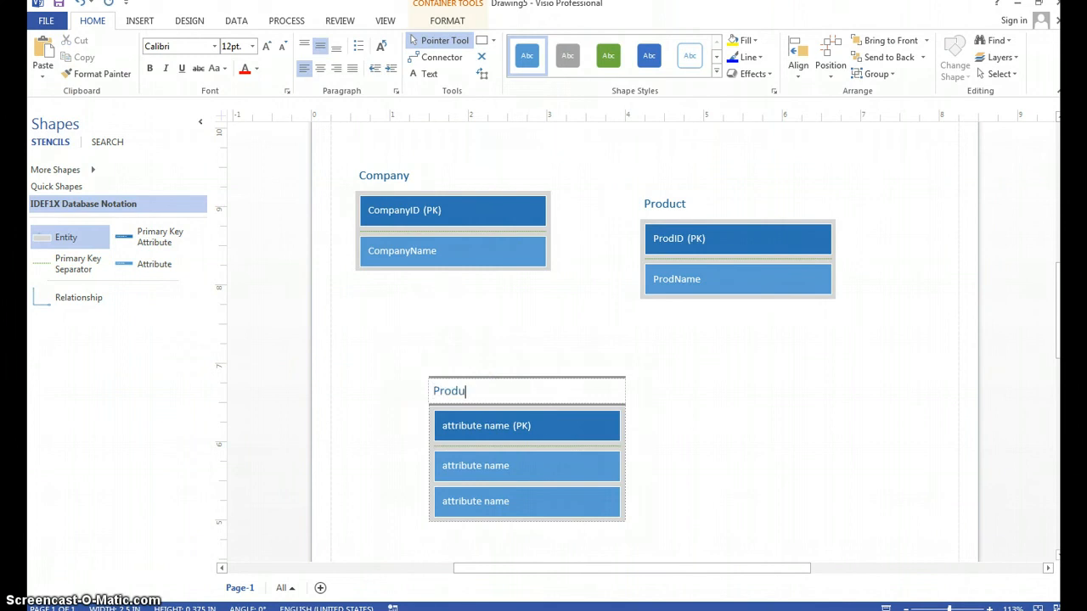
double_click(452, 423)
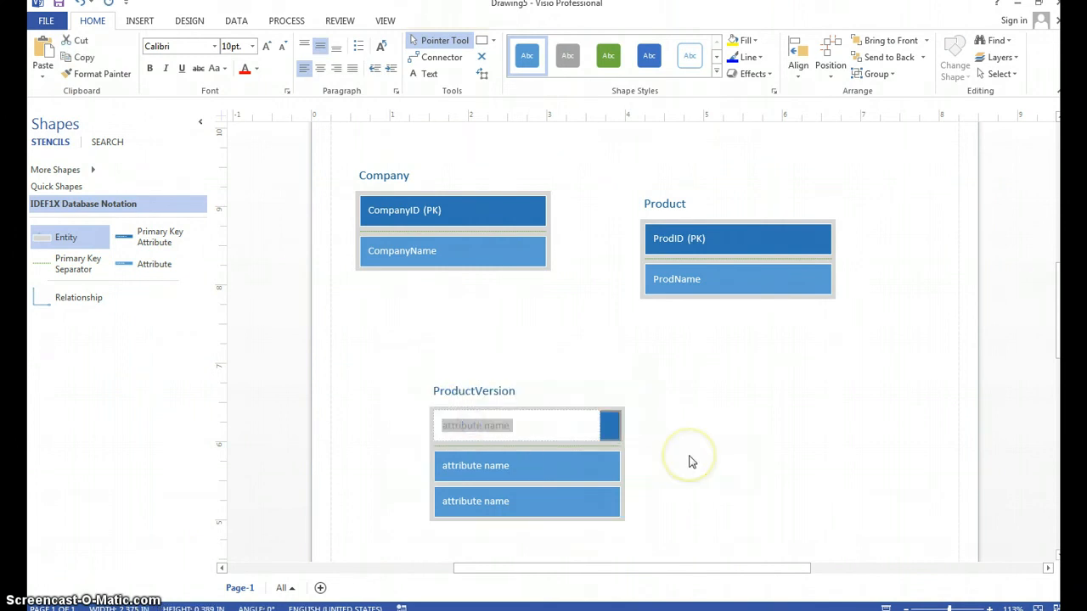
text(ProdID)
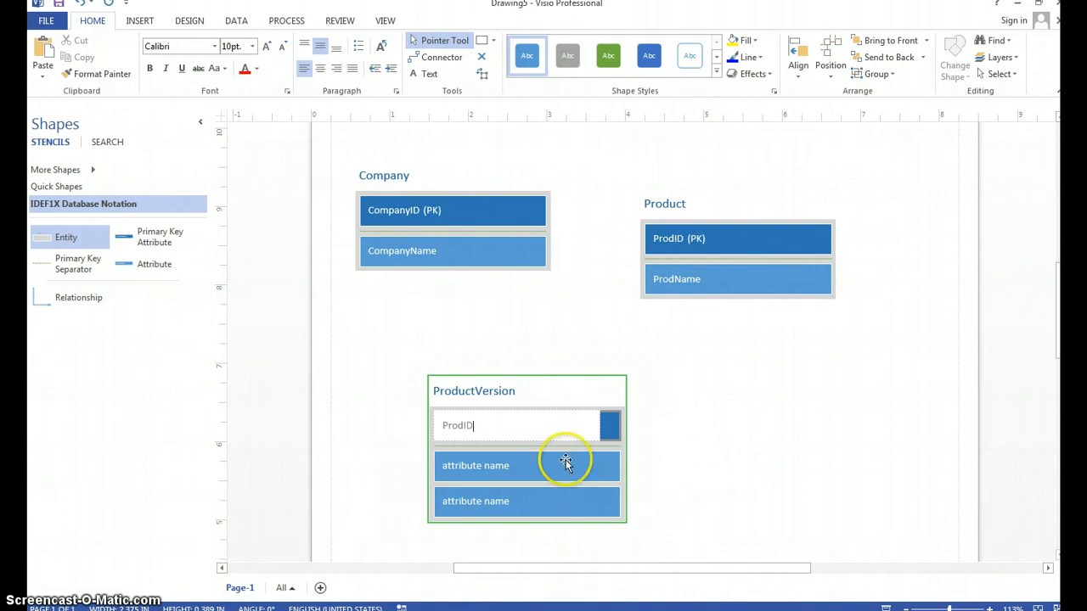
Step: Rename the first non-key attribute of the ProductVersion entity as ProdVersionID
click(484, 466)
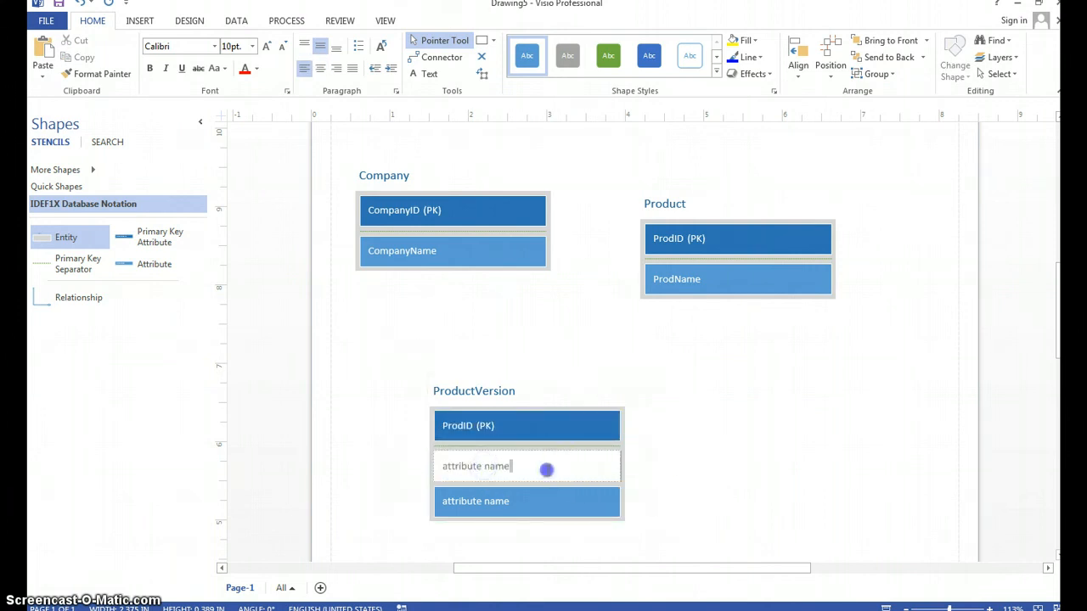
drag(545, 470, 364, 439)
text(ProdVersionID)
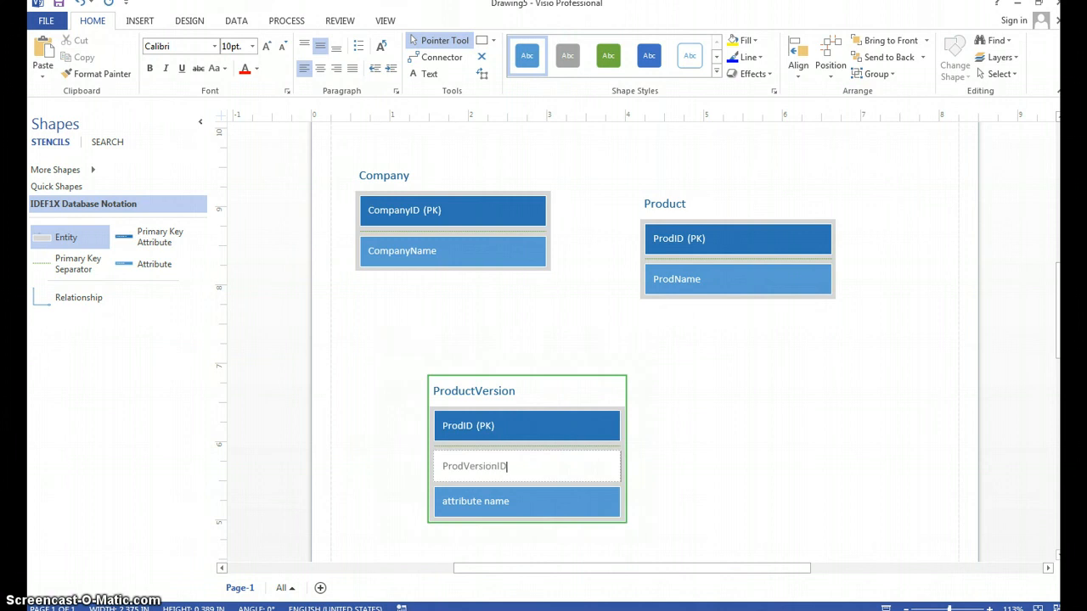
key(Return)
key(BackSpace)
Step: Check the ProductVersion columns in the Word lab document and insert a primary key attribute before ProdID in Visio's ProductVersion entity
key(alt+Tab)
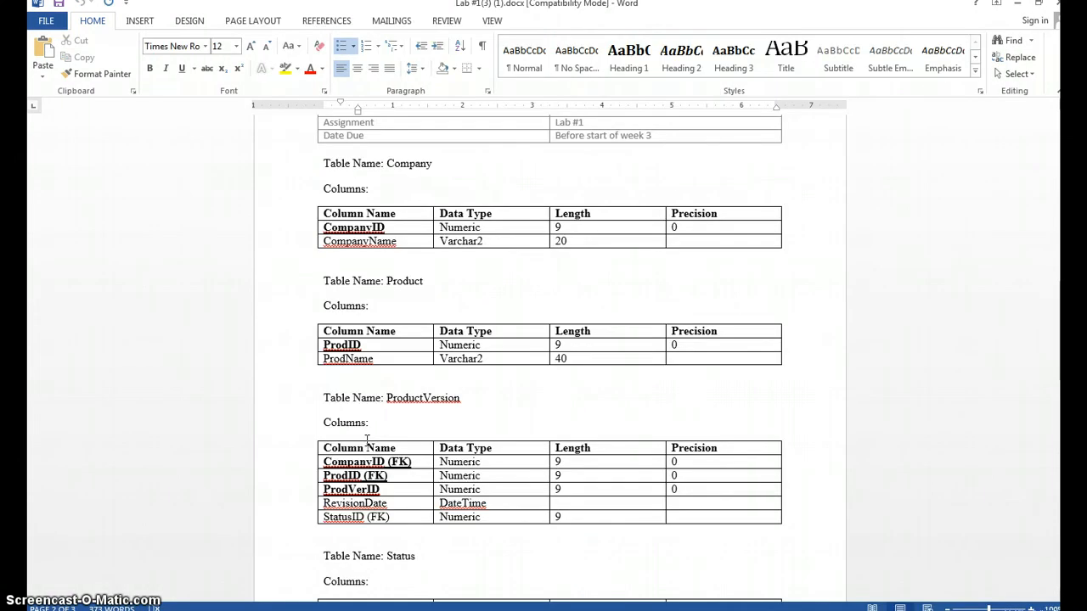
scroll(421, 433, down, 2)
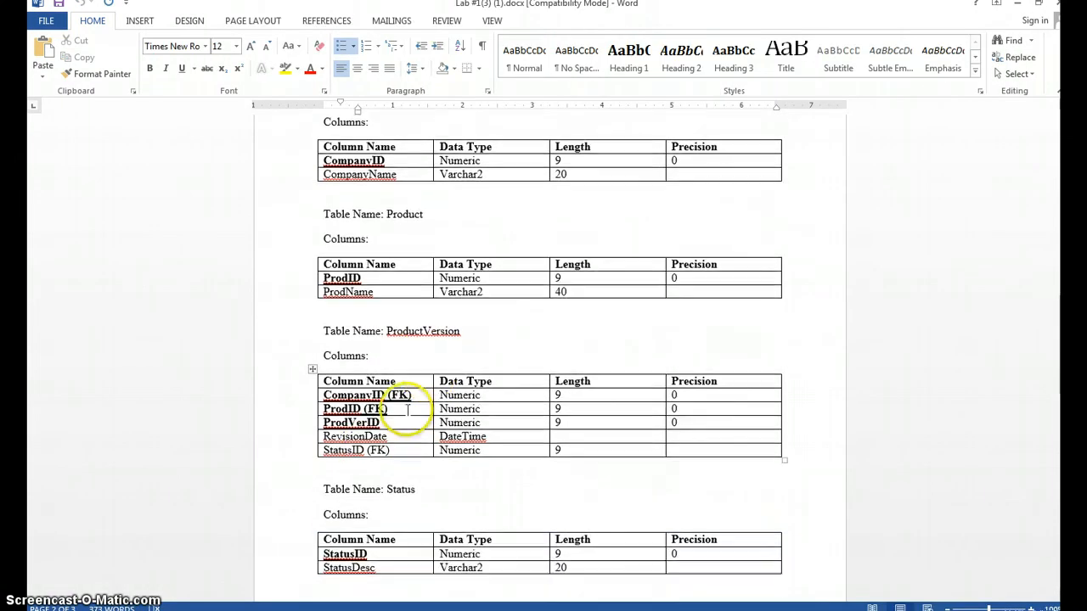
key(alt+Tab)
click(553, 436)
right_click(553, 436)
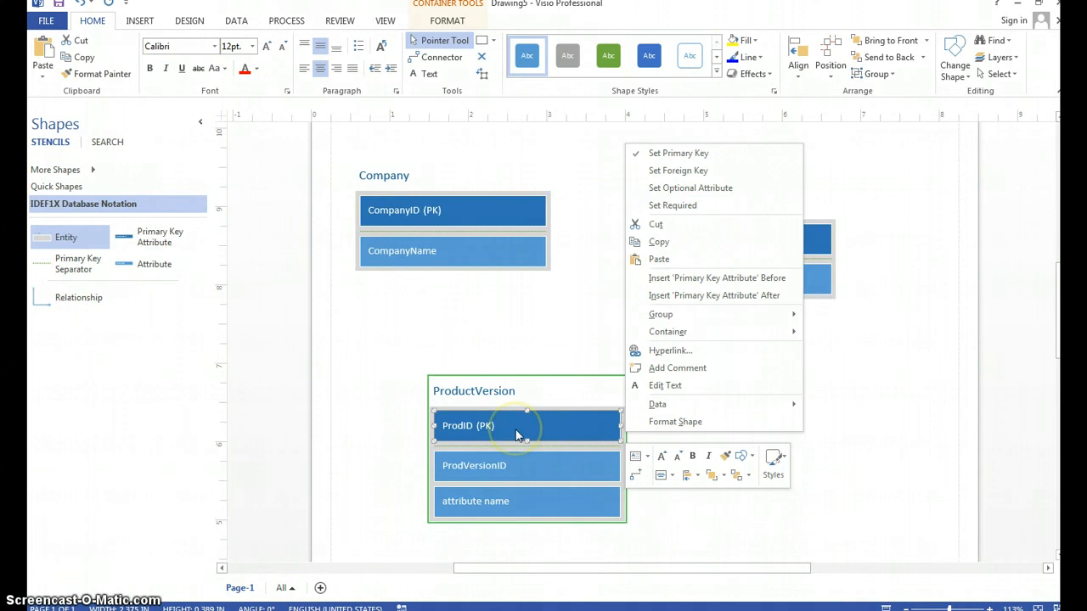
click(718, 278)
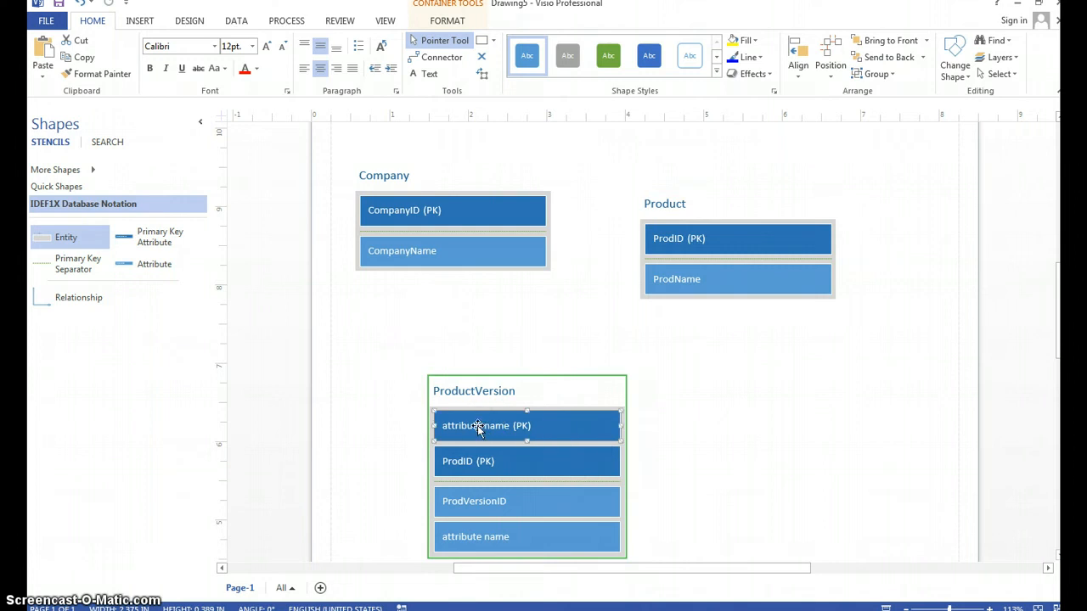
Step: Rename the new first primary key attribute of the ProductVersion entity as CompanyID
double_click(477, 428)
text(Compa)
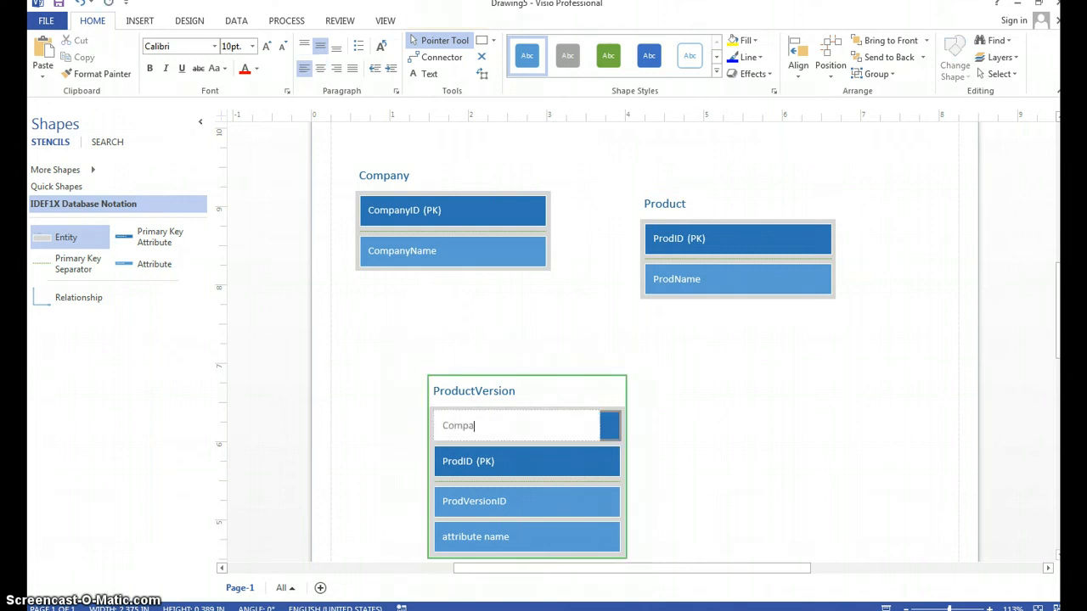
text(nyID)
click(704, 517)
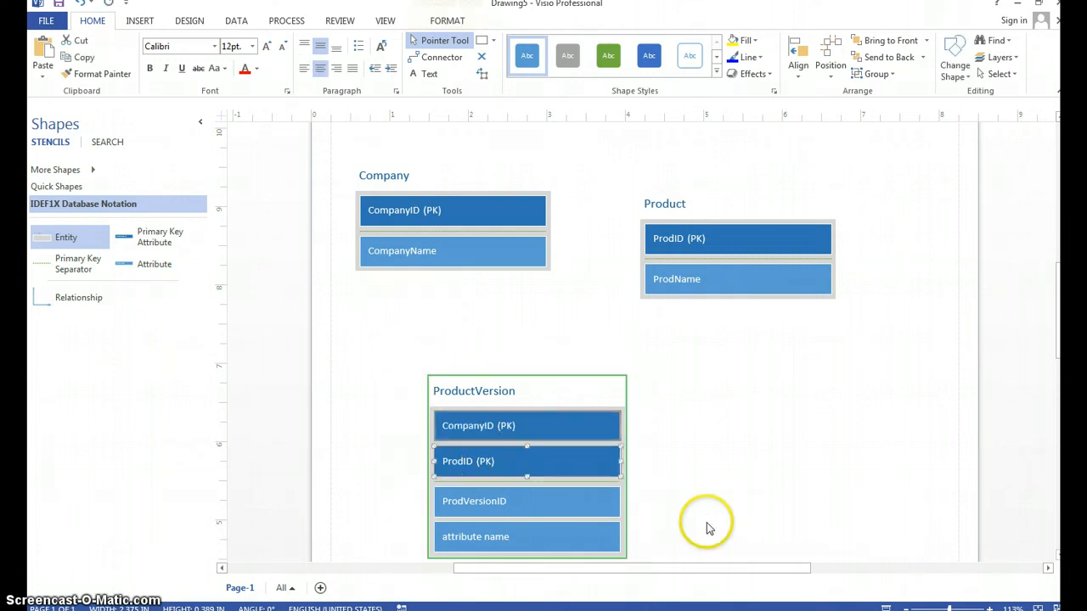
Step: Rename the ProdVersionID attribute in Visio as ProdVerID, checking the ProductVersion columns against the Word lab document
key(alt+Tab)
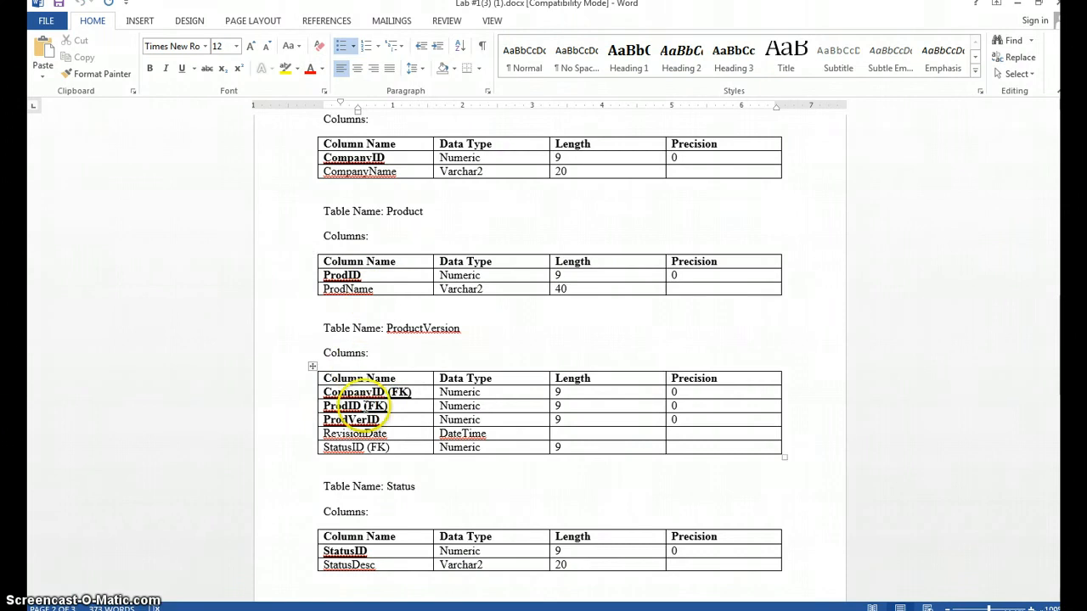
key(alt+Tab)
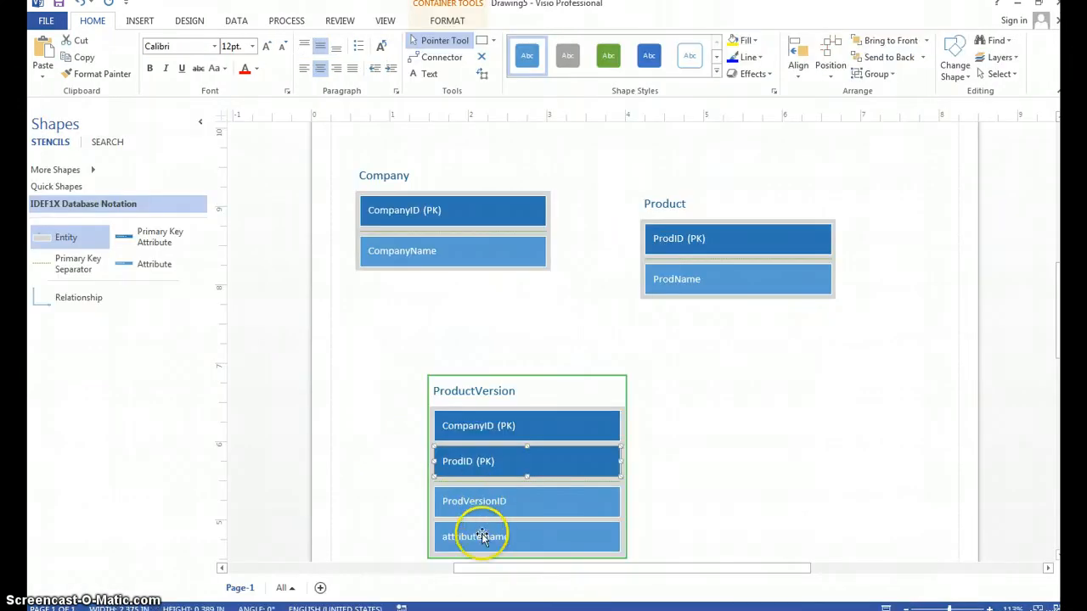
double_click(473, 504)
text(Pro)
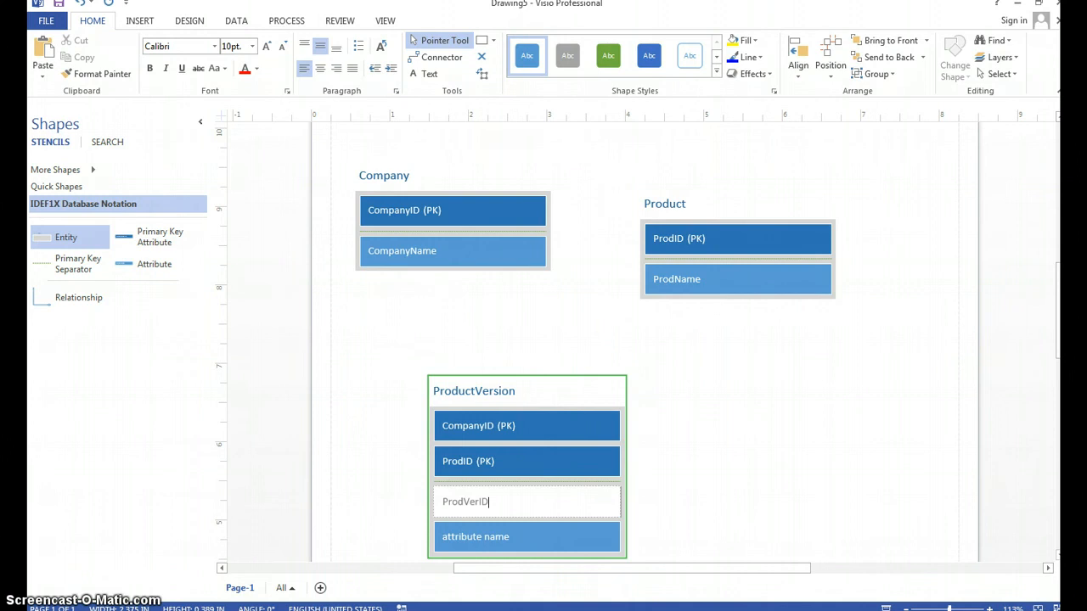
key(alt+Tab)
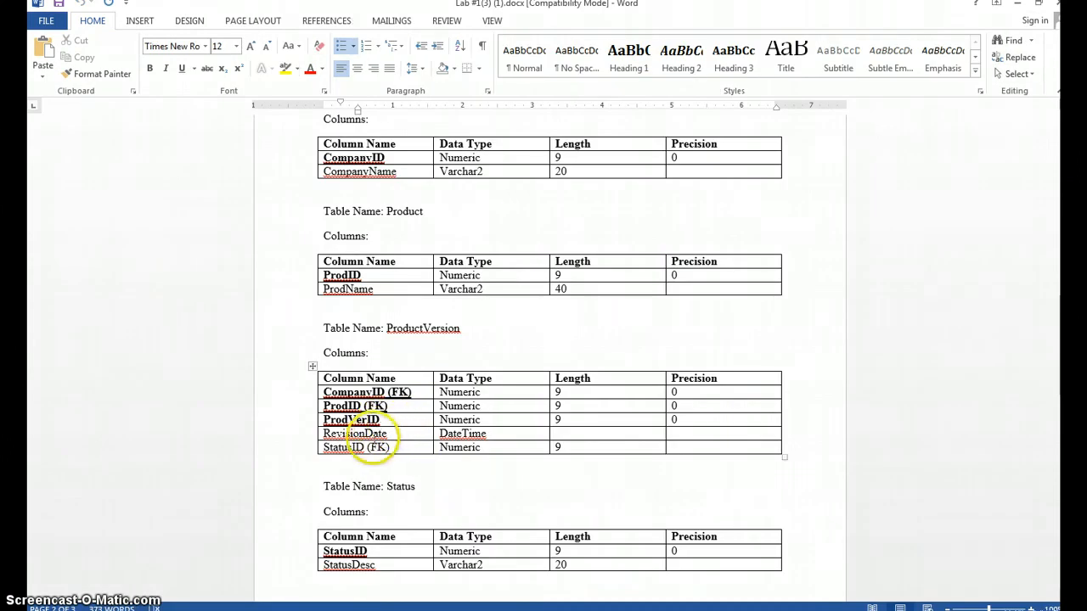
click(496, 451)
key(alt+Tab)
click(812, 439)
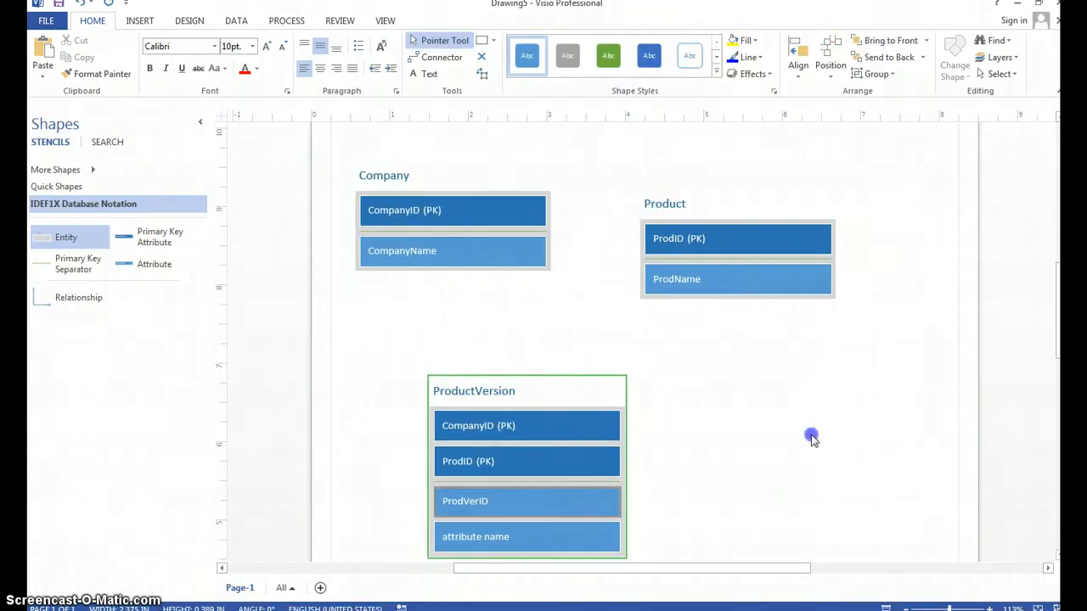
Step: Rename the last non-key attribute of the ProductVersion entity as RevisionDate
scroll(431, 431, down, 2)
click(513, 455)
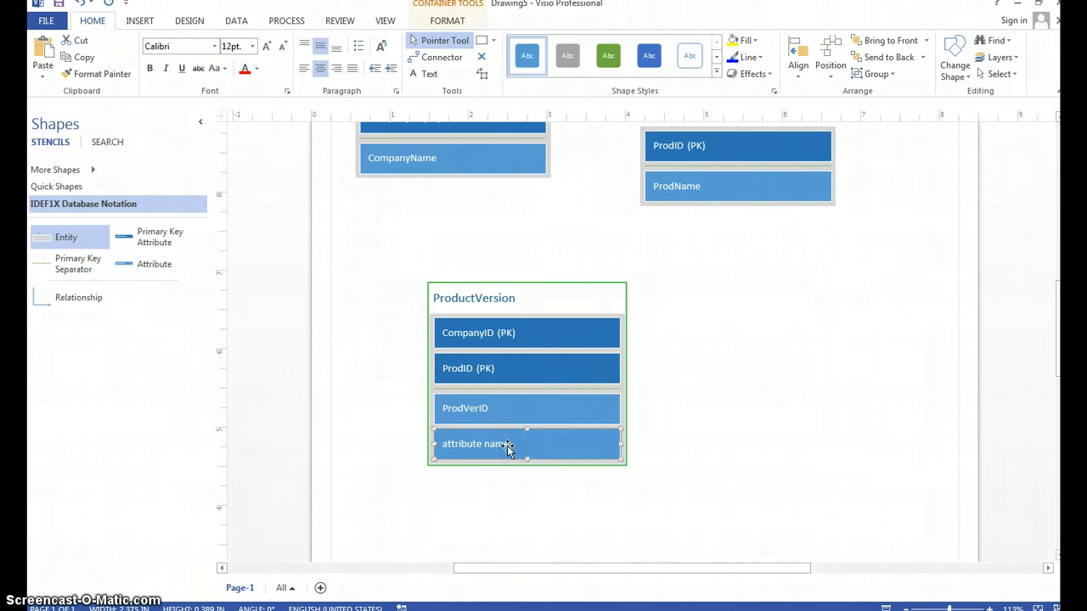
double_click(507, 450)
text(V)
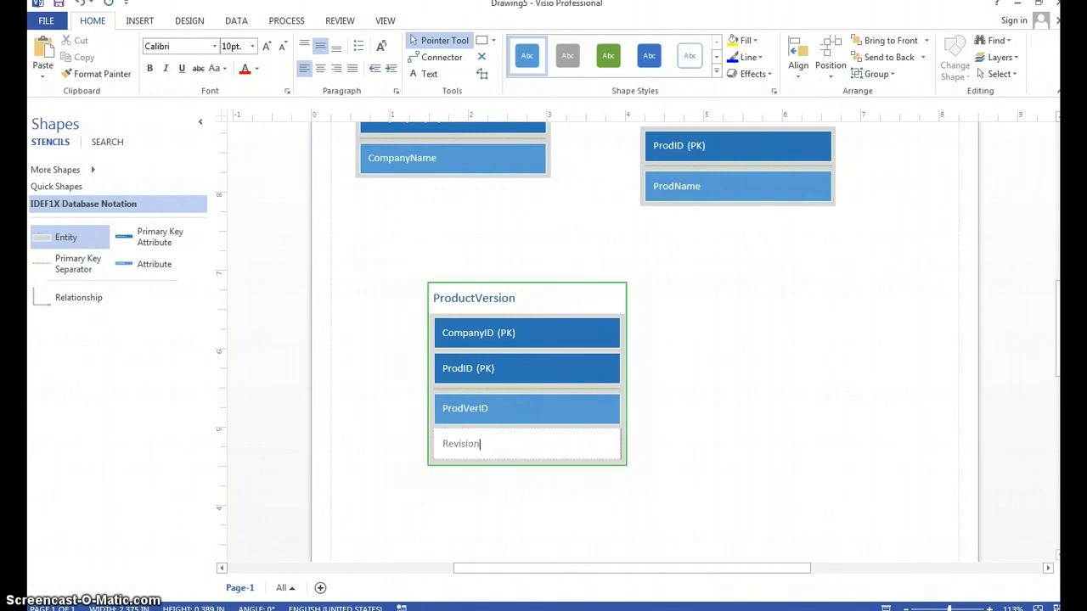
right_click(531, 451)
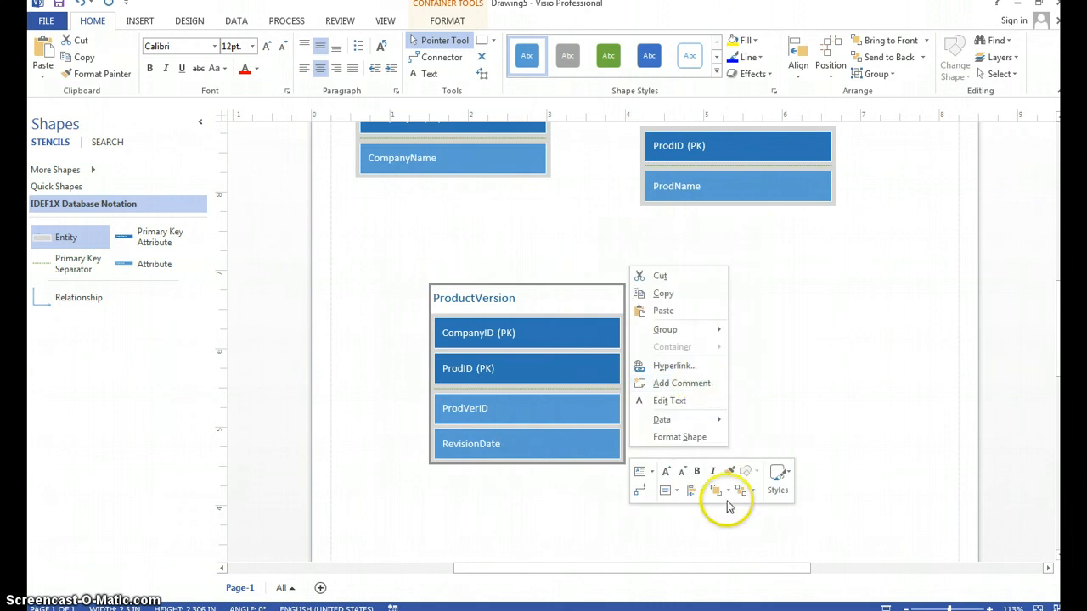
click(879, 481)
right_click(470, 445)
click(459, 447)
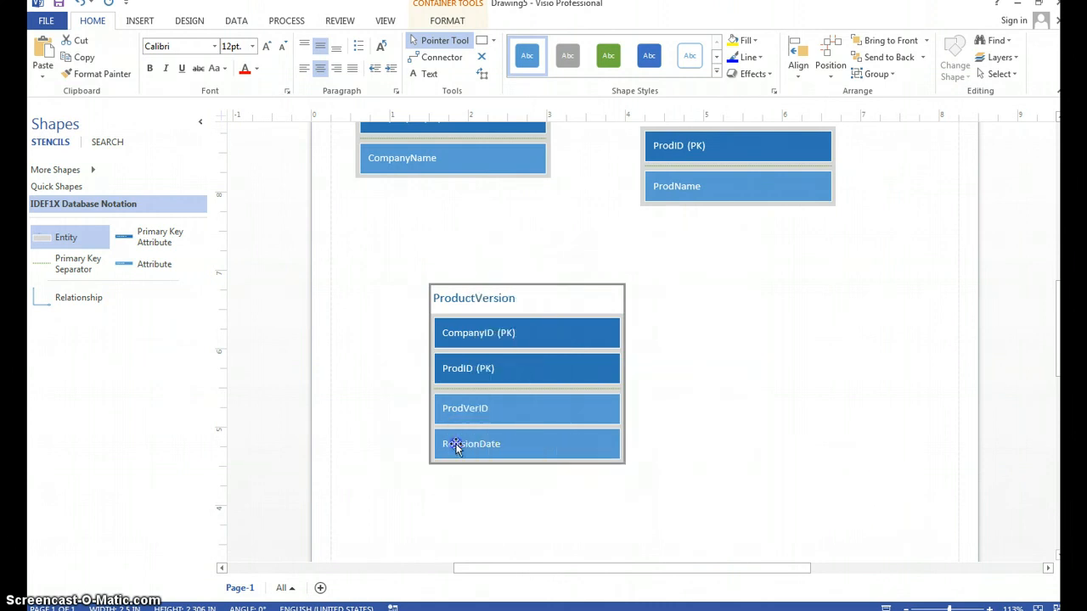
right_click(458, 449)
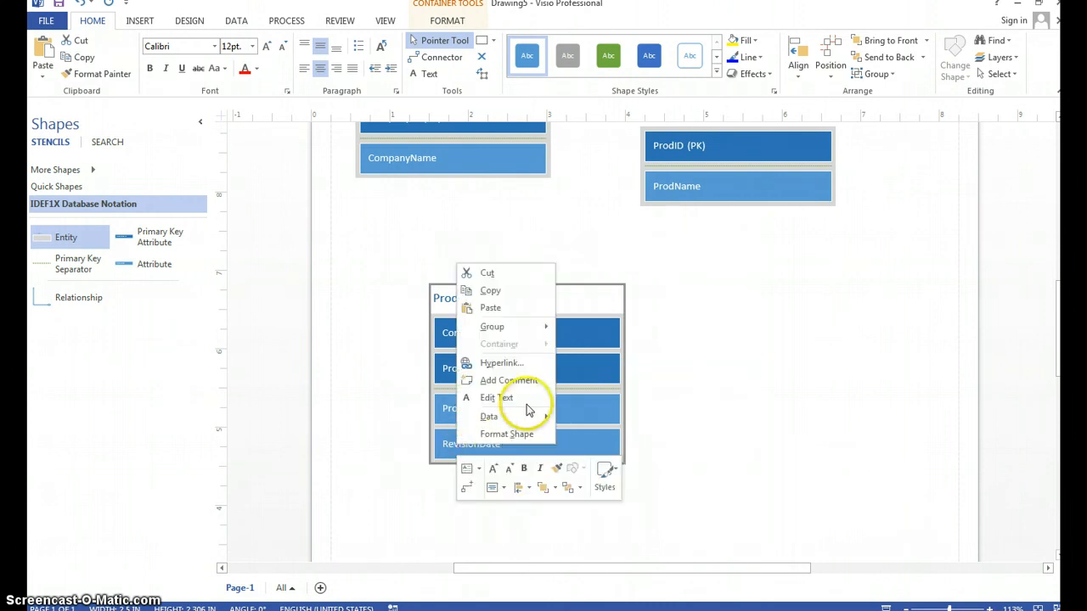
click(624, 426)
right_click(551, 397)
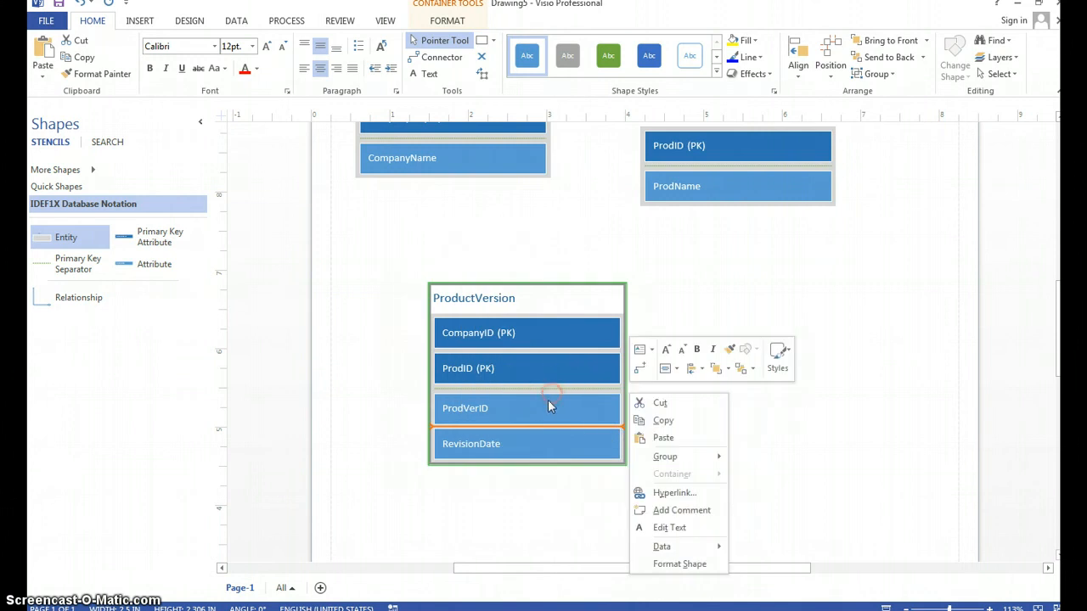
click(536, 450)
click(738, 442)
Step: Insert an attribute after RevisionDate in the ProductVersion entity and check the ProductVersion columns in the Word lab document before returning to Visio
click(524, 438)
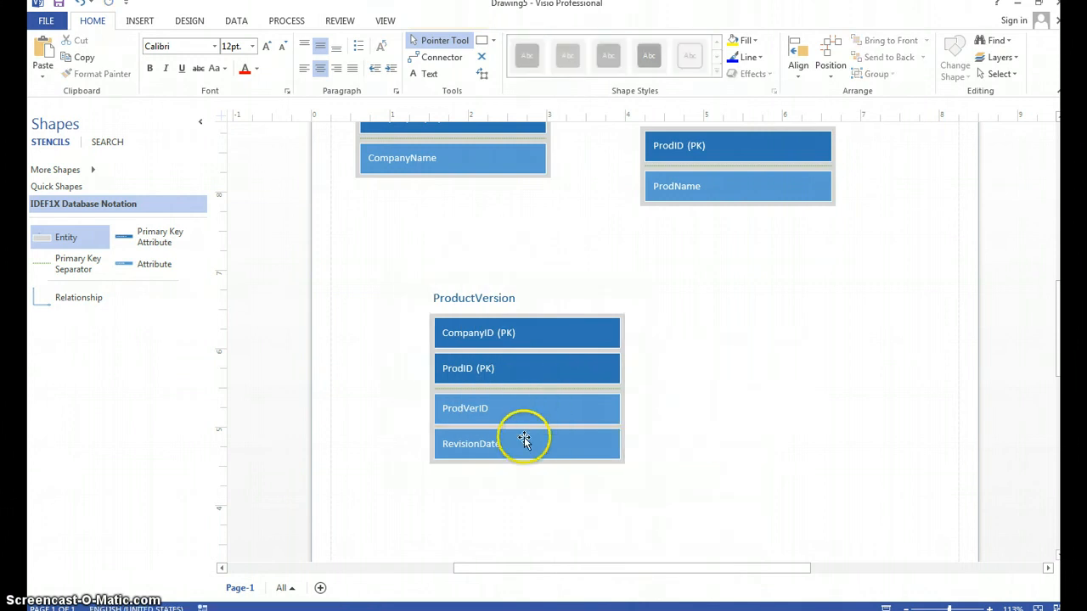
click(524, 438)
right_click(524, 438)
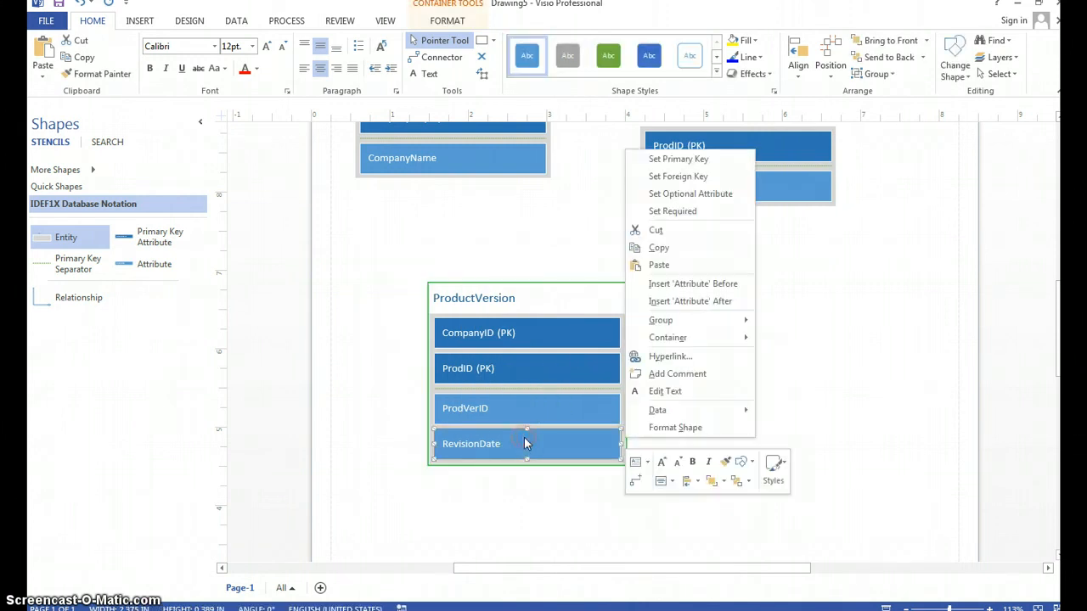
click(679, 302)
key(alt+Tab)
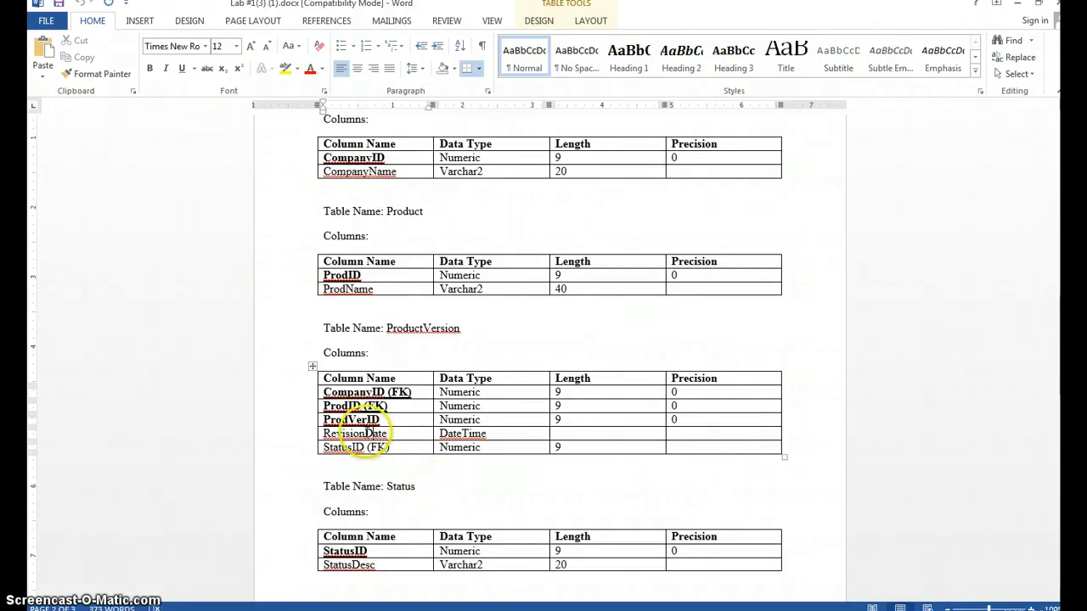
key(alt+Tab)
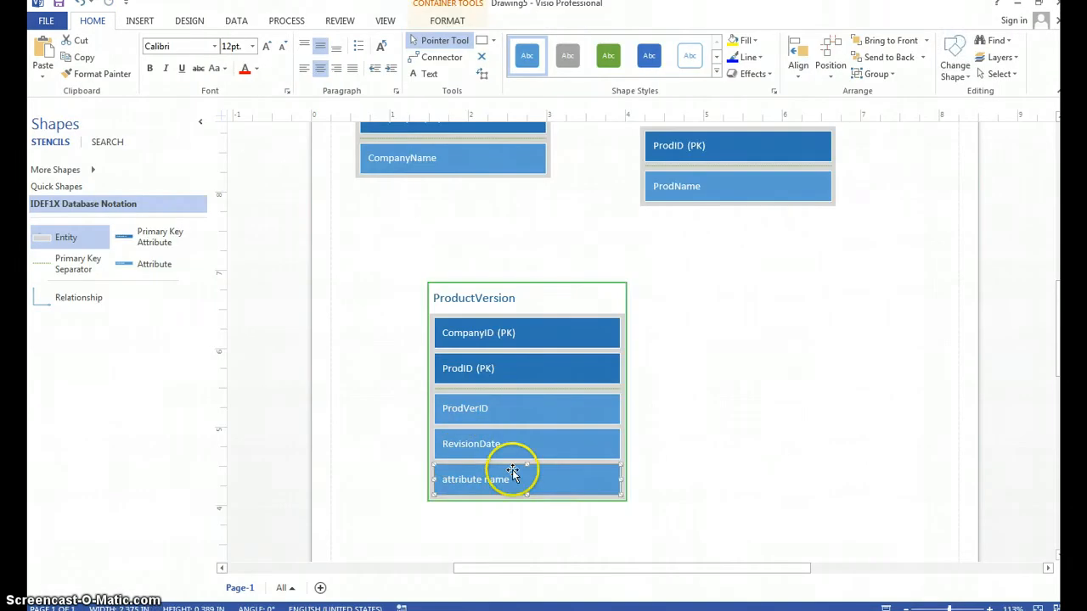
Step: Rename the new last attribute of the ProductVersion entity as StatusID
double_click(480, 475)
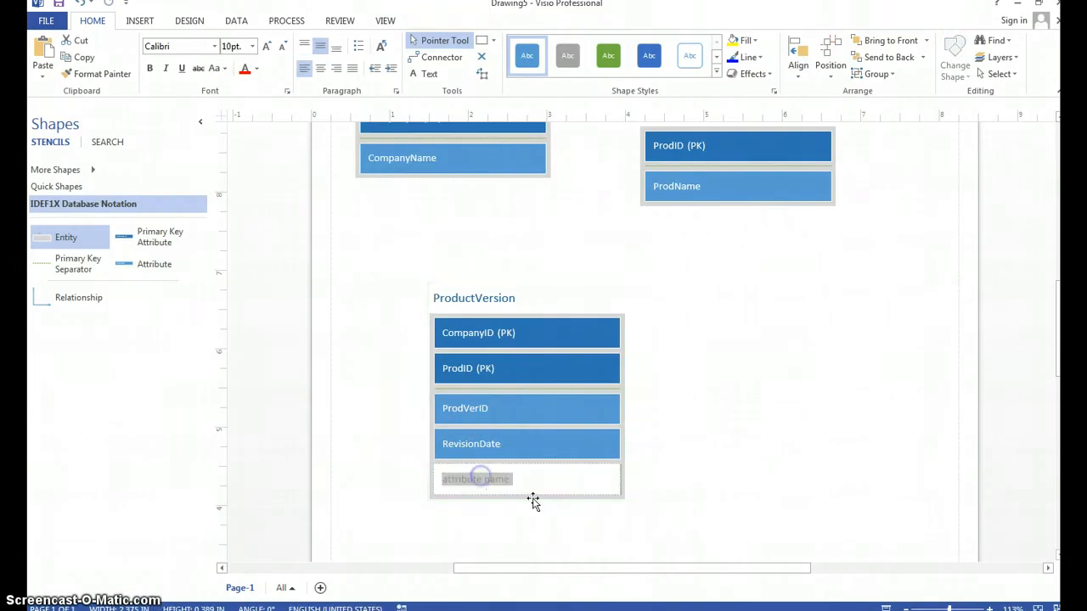
text(StatusID)
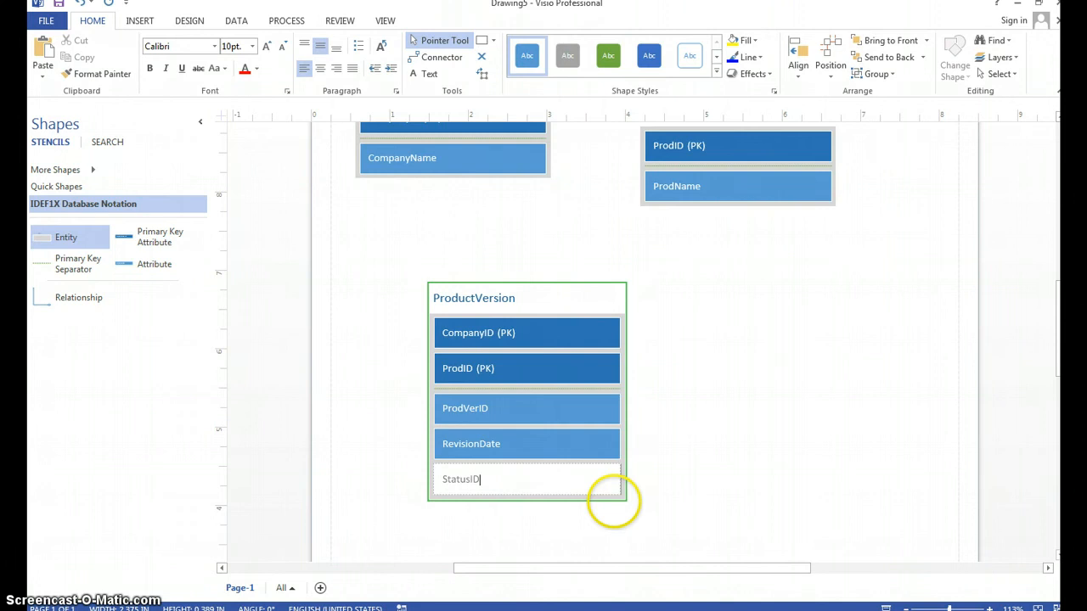
click(740, 455)
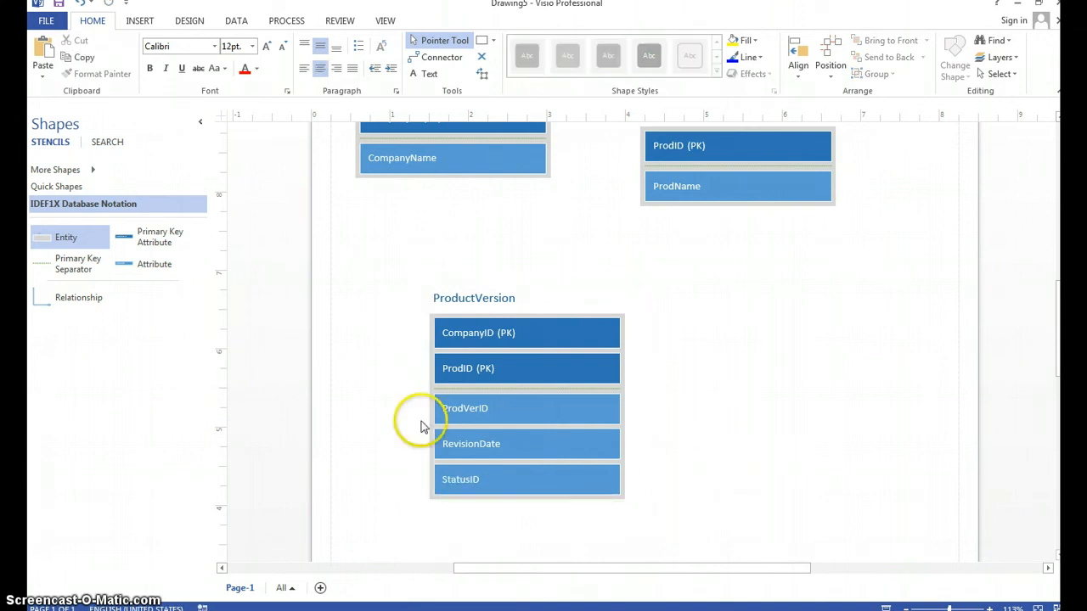
Step: Review which ProductVersion columns are key columns in the Word lab document, and return to the Visio drawing
key(alt+Tab)
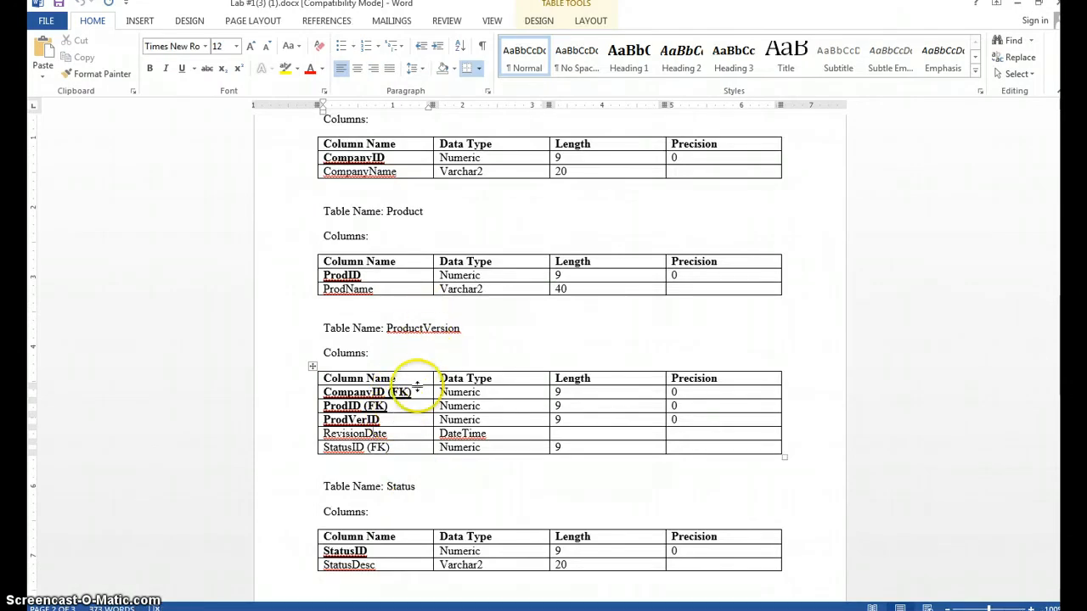
drag(392, 422, 313, 404)
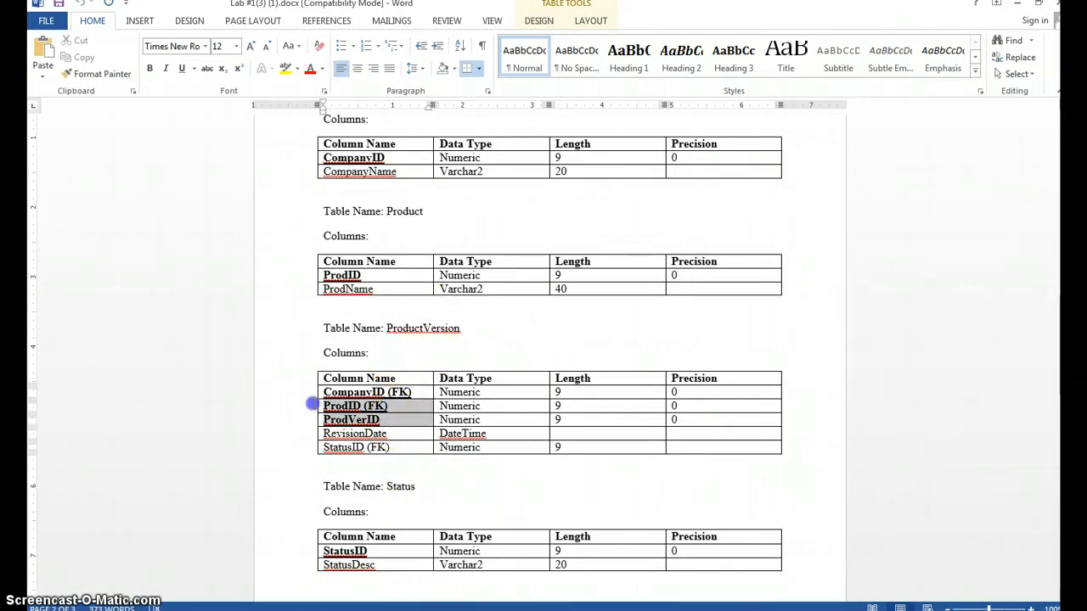
click(309, 378)
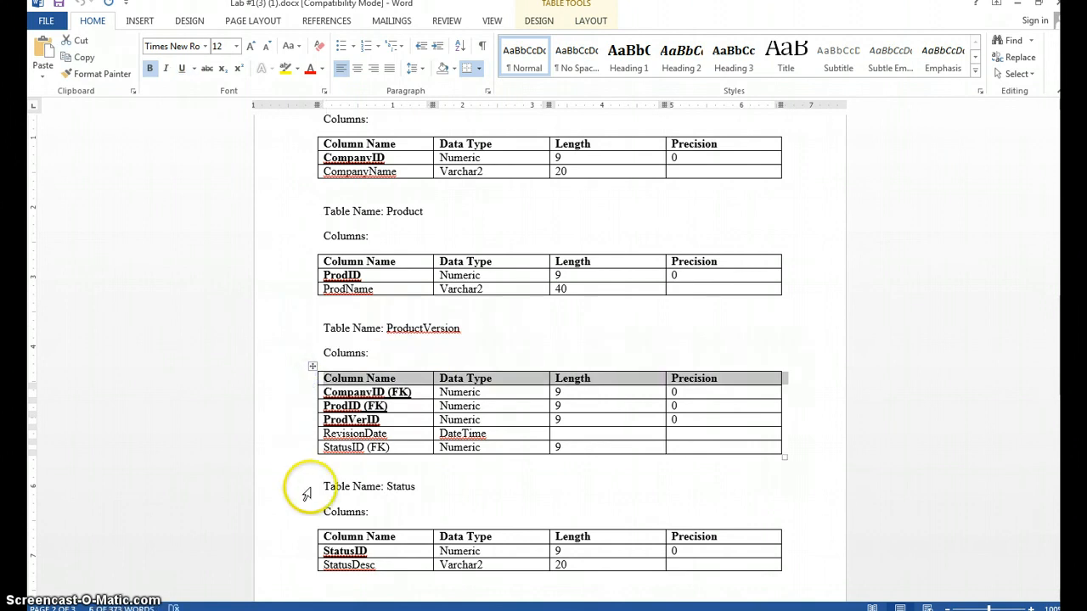
key(alt+Tab)
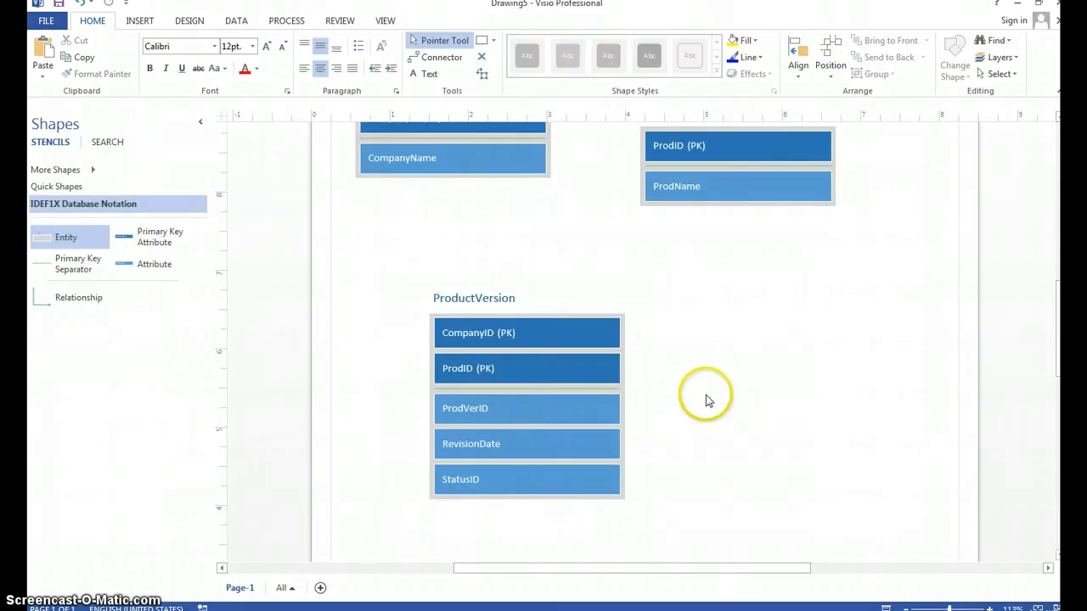
Step: Try to set CompanyID, ProdID and ProdVerID of the ProductVersion entity as primary keys together, and restore the primary key on CompanyID
click(530, 336)
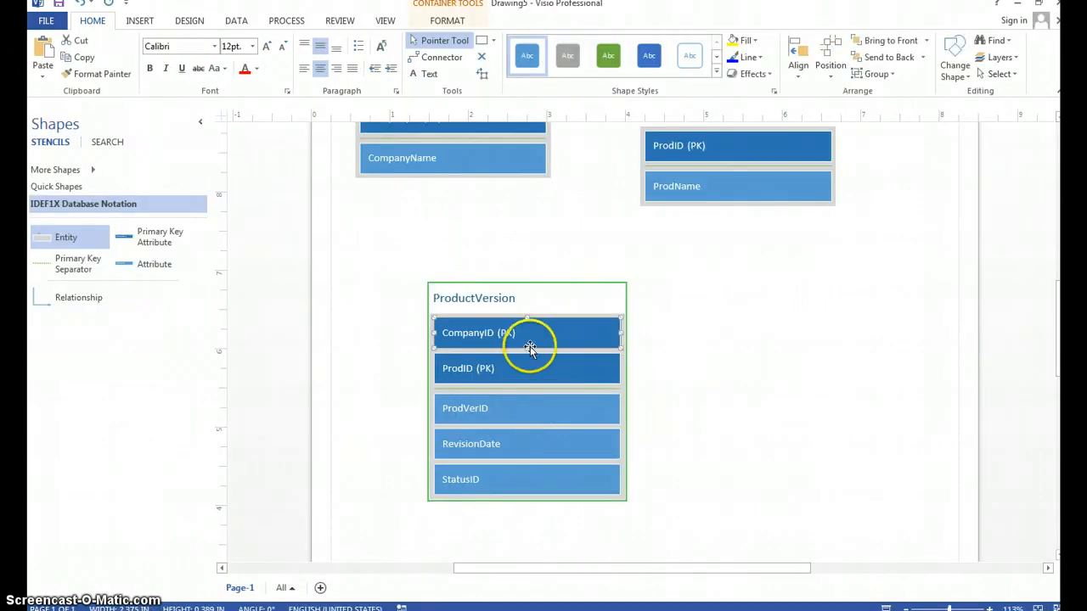
shift+click(495, 374)
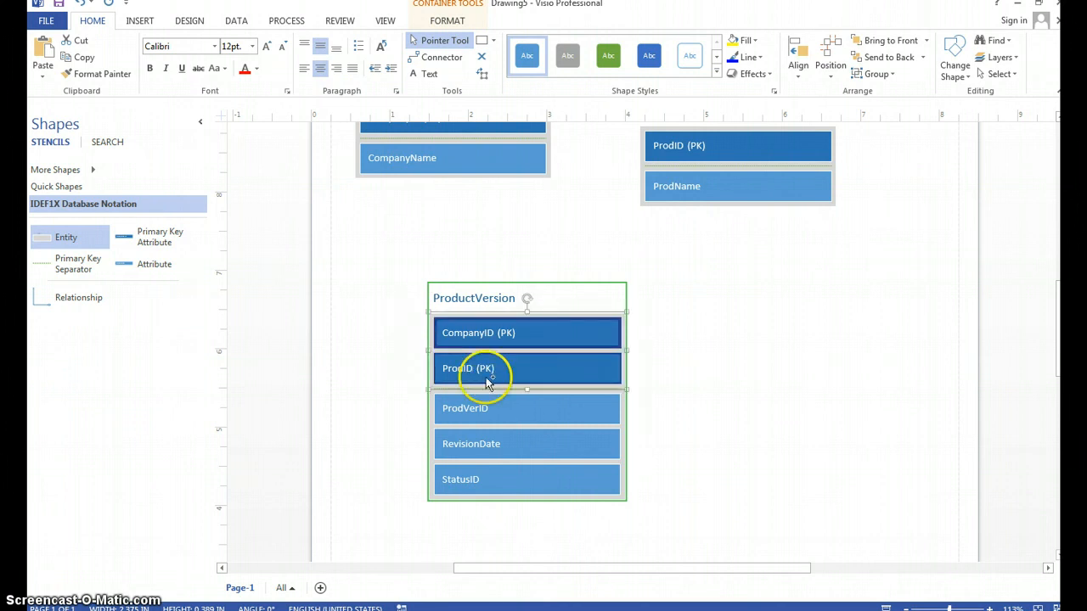
shift+click(485, 410)
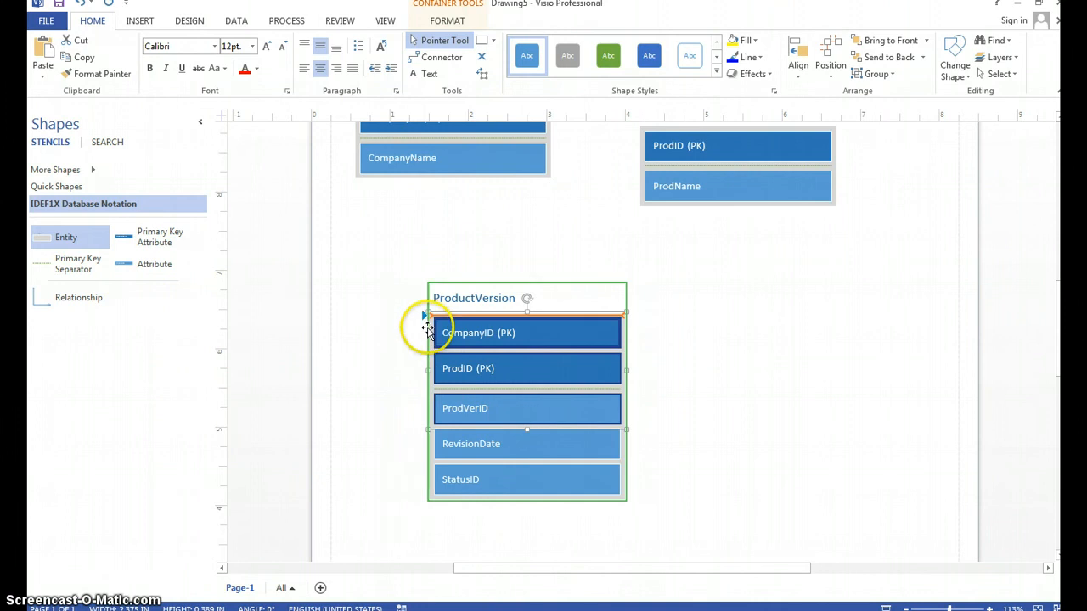
right_click(518, 378)
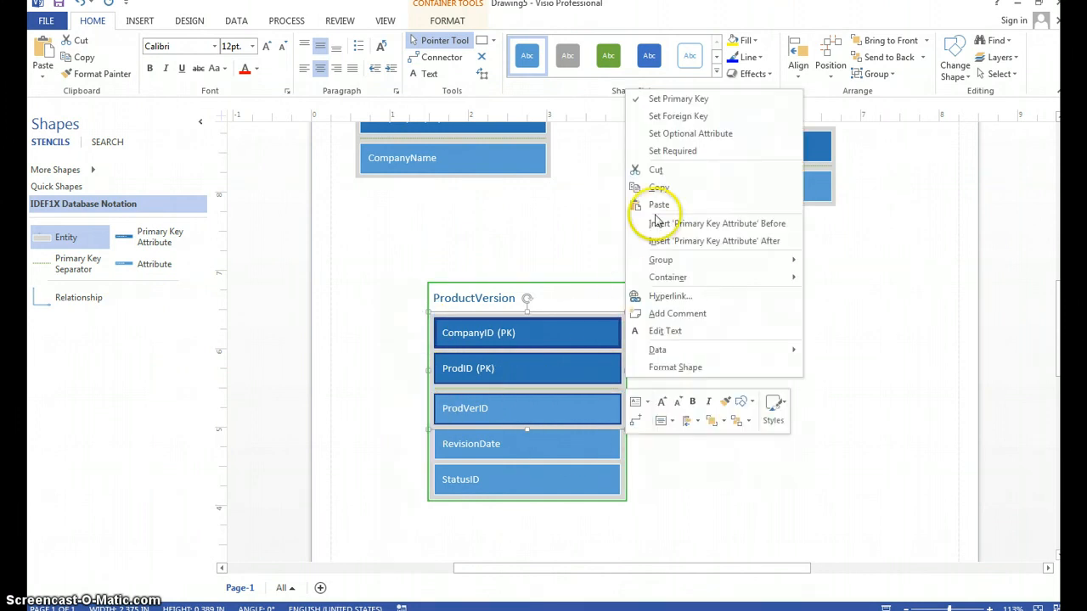
click(671, 99)
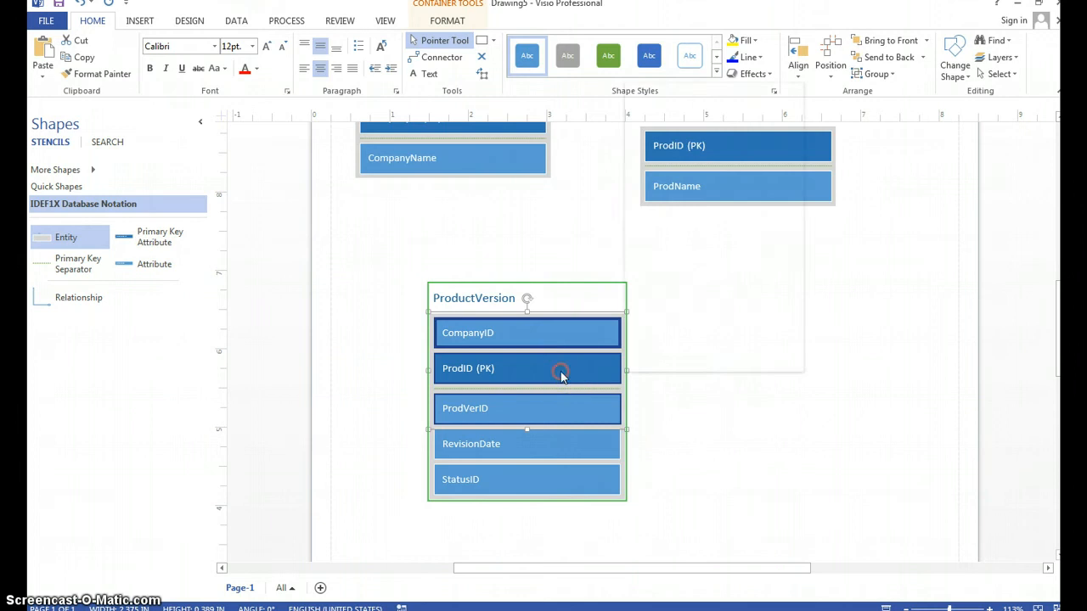
right_click(560, 376)
click(694, 92)
click(744, 332)
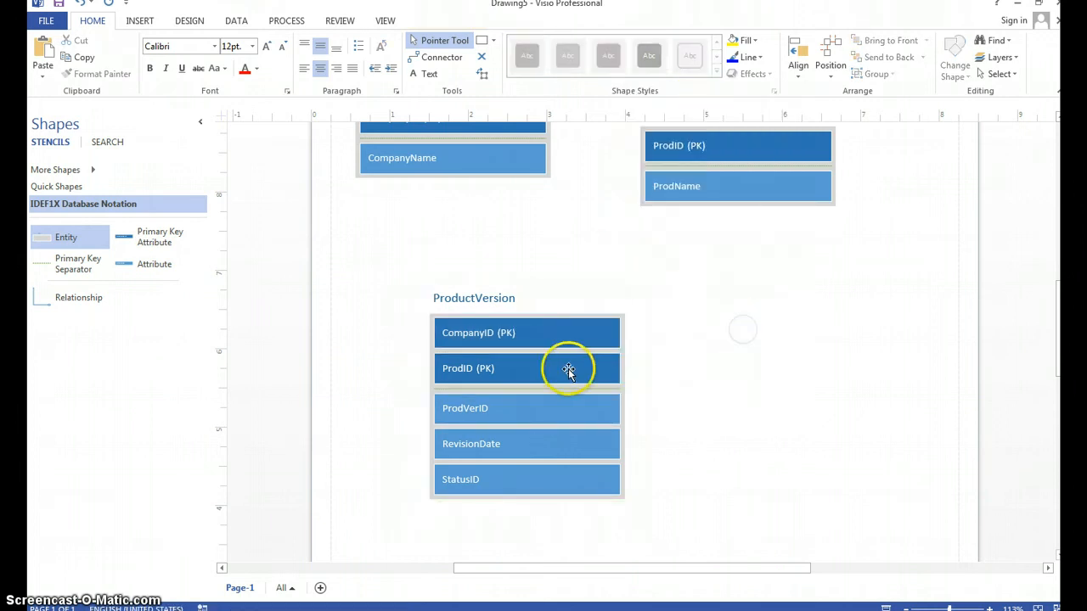
Step: Retry a key setting on the three selected ID attributes of ProductVersion, and set CompanyID as primary key again
click(563, 332)
shift+click(556, 363)
shift+click(546, 407)
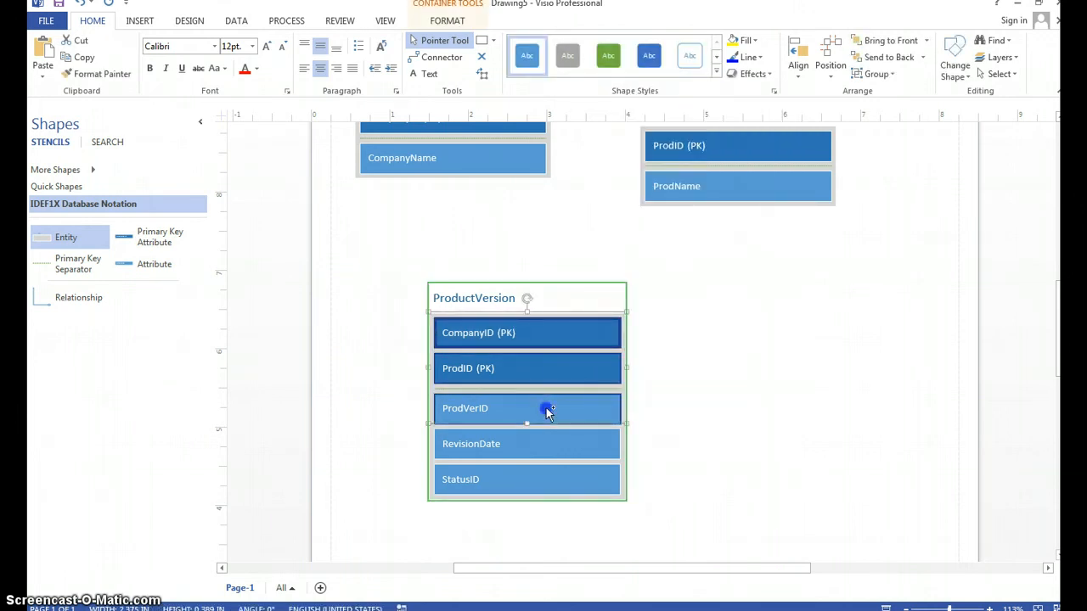
right_click(546, 407)
click(696, 133)
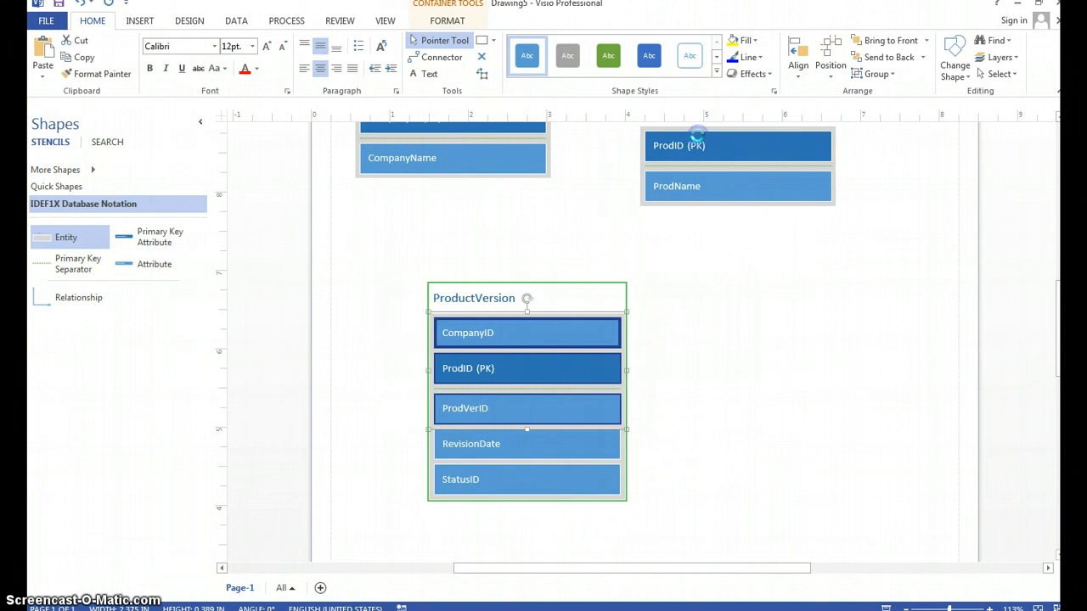
right_click(561, 378)
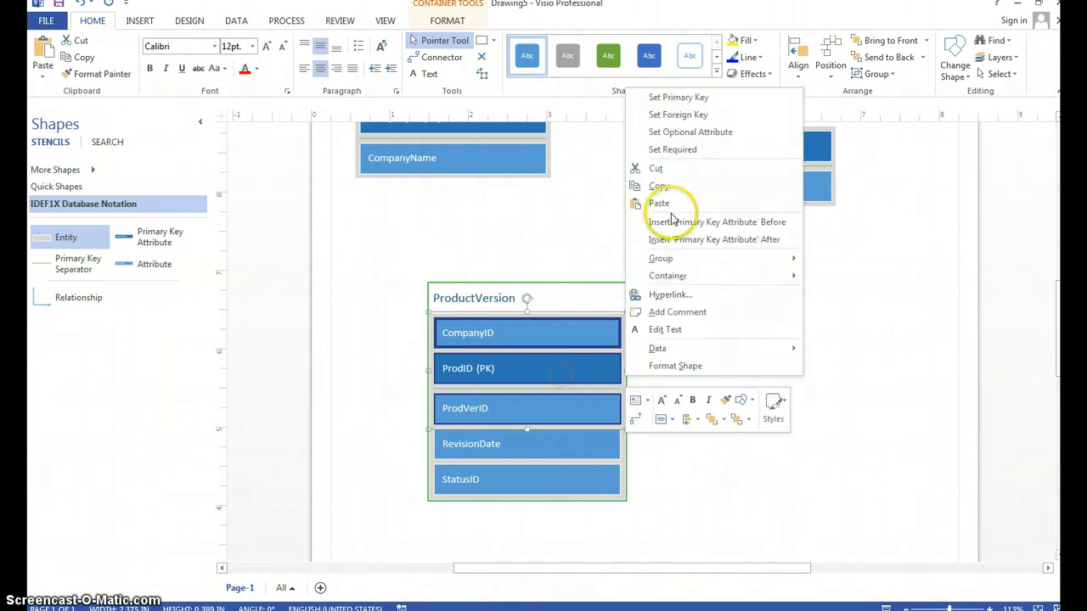
click(690, 95)
Step: Set only the ProdVerID attribute of the ProductVersion entity as a primary key
click(594, 410)
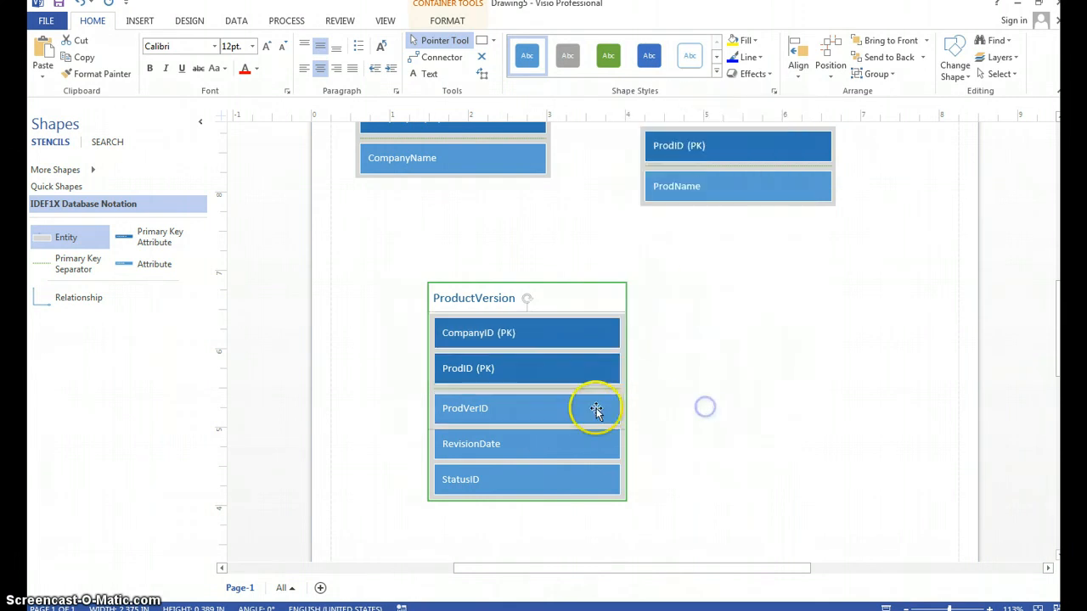
right_click(594, 410)
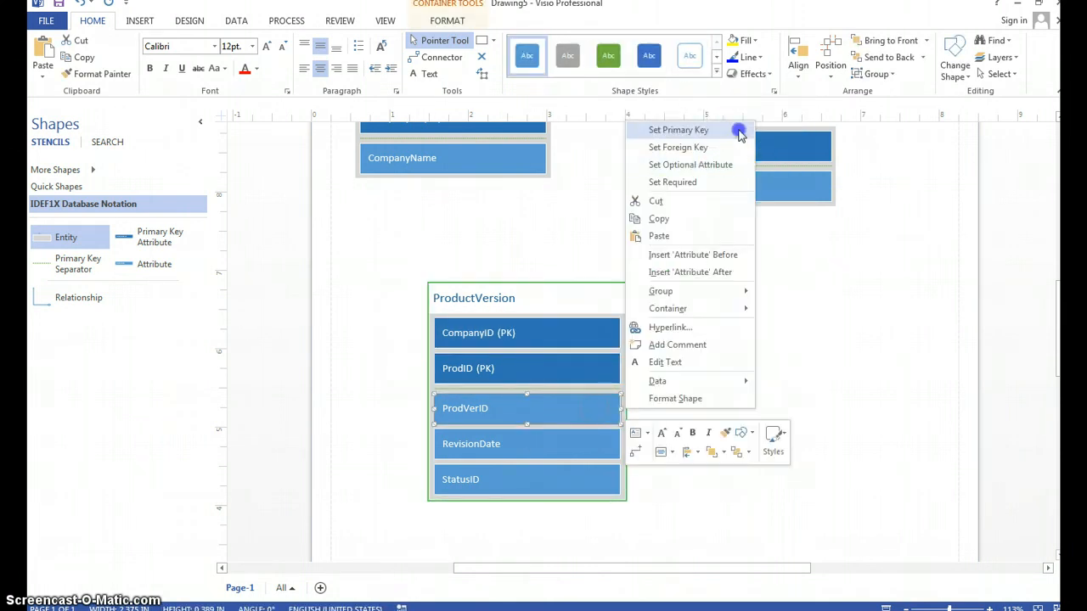
click(738, 129)
click(718, 328)
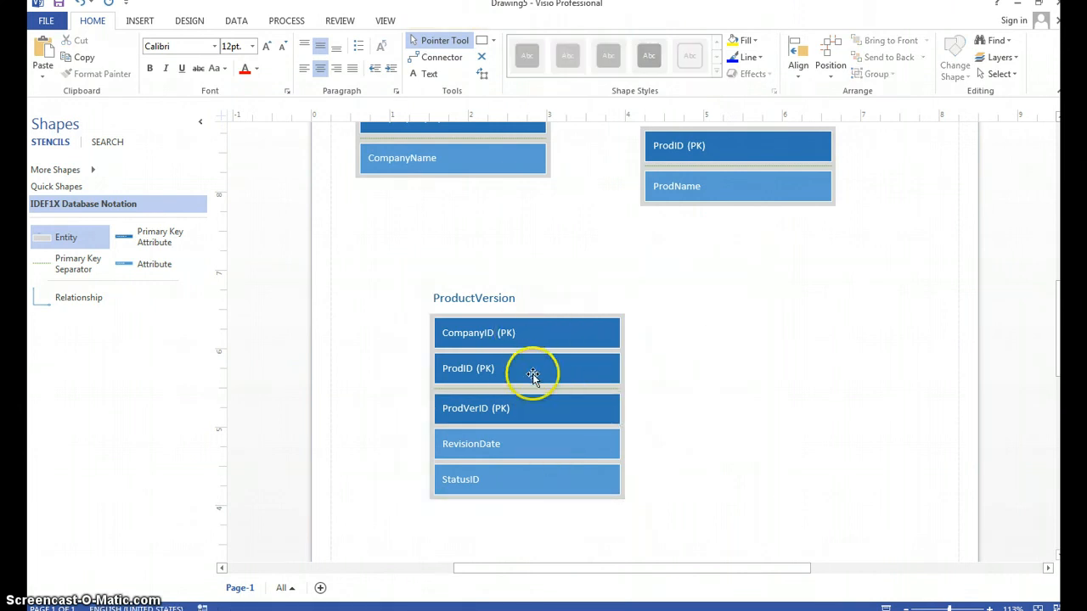
drag(526, 368, 515, 422)
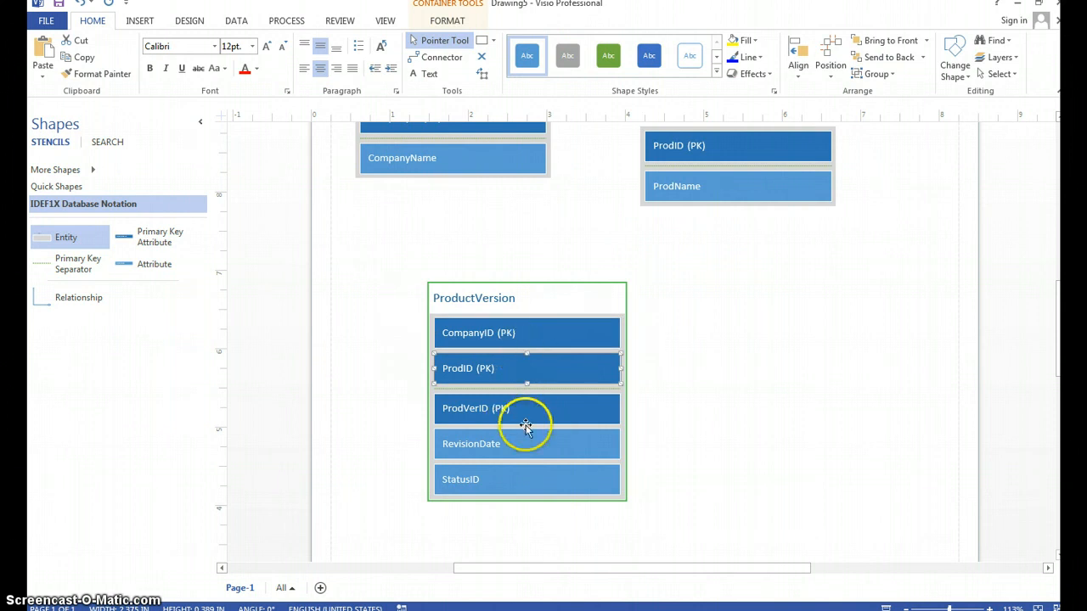
click(704, 359)
scroll(793, 267, up, 1)
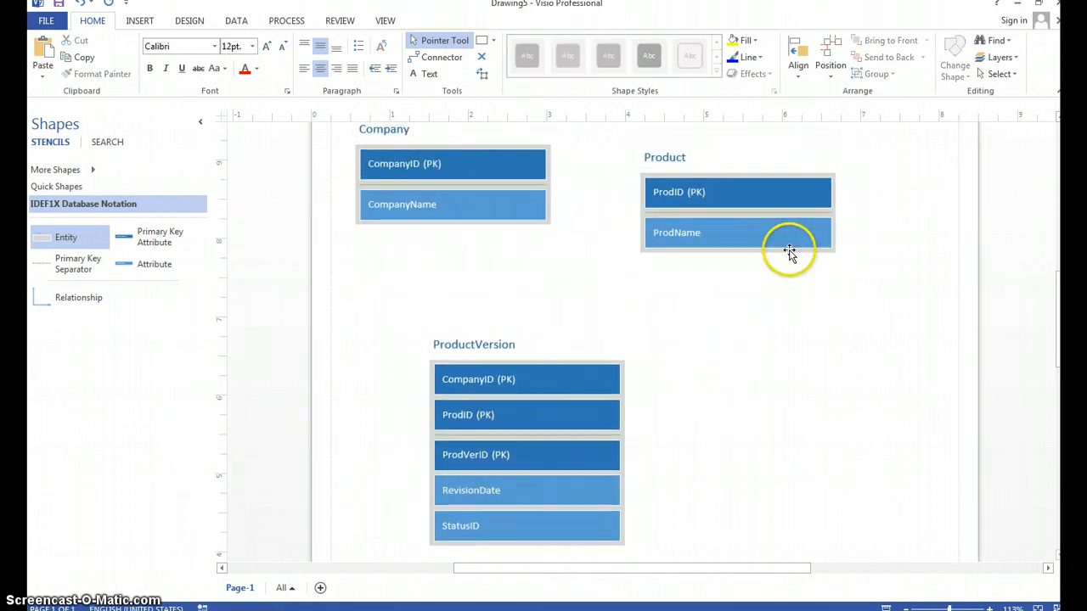
click(732, 199)
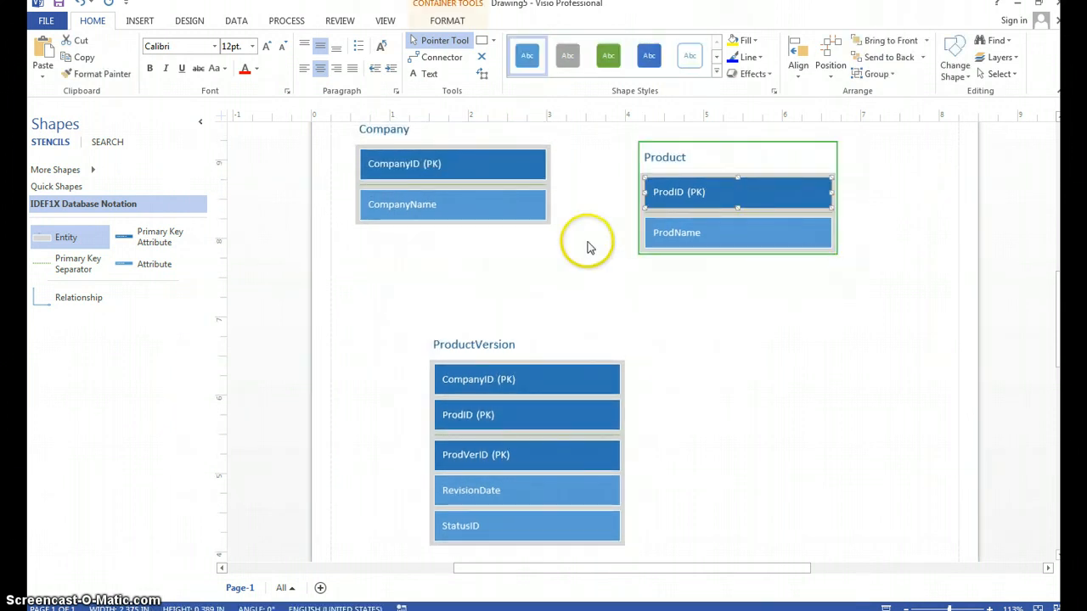
click(749, 360)
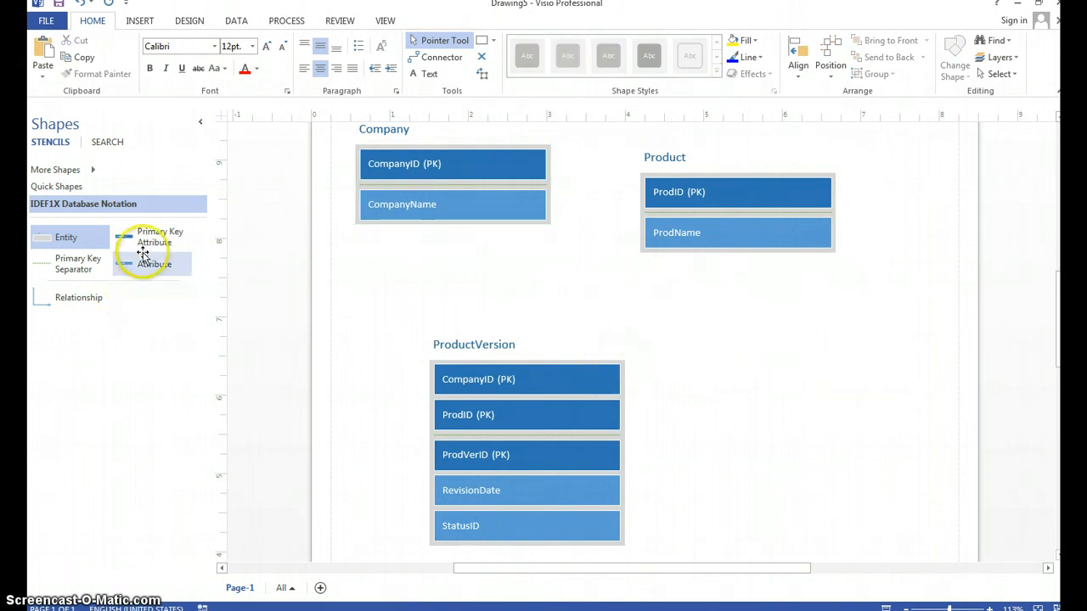
Step: Add a relationship connector from the Product entity to the ProdID attribute of the ProductVersion entity
drag(76, 294, 827, 450)
click(857, 472)
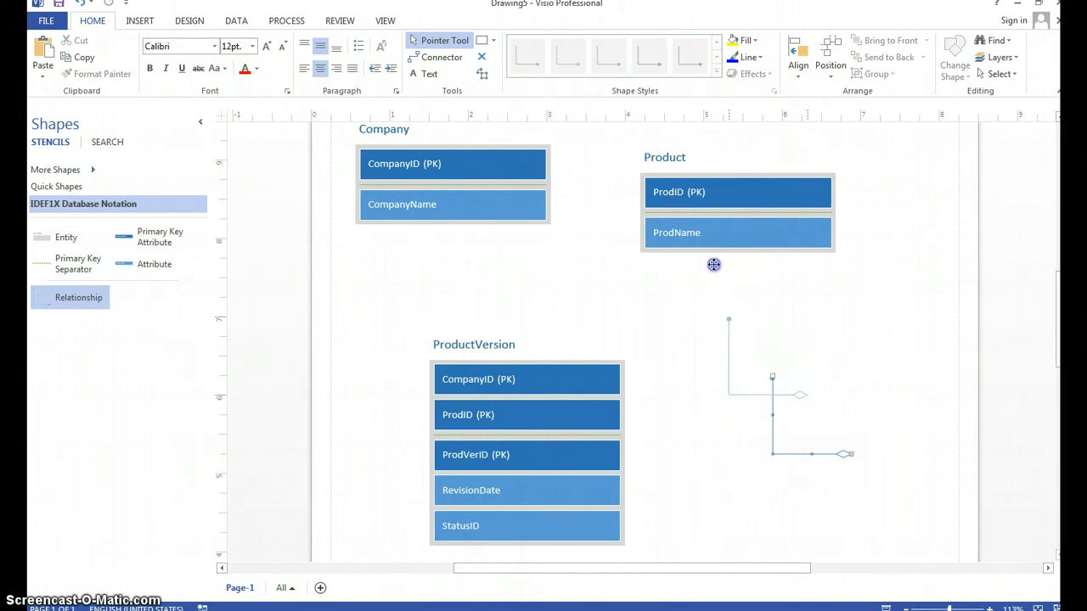
drag(705, 204, 717, 209)
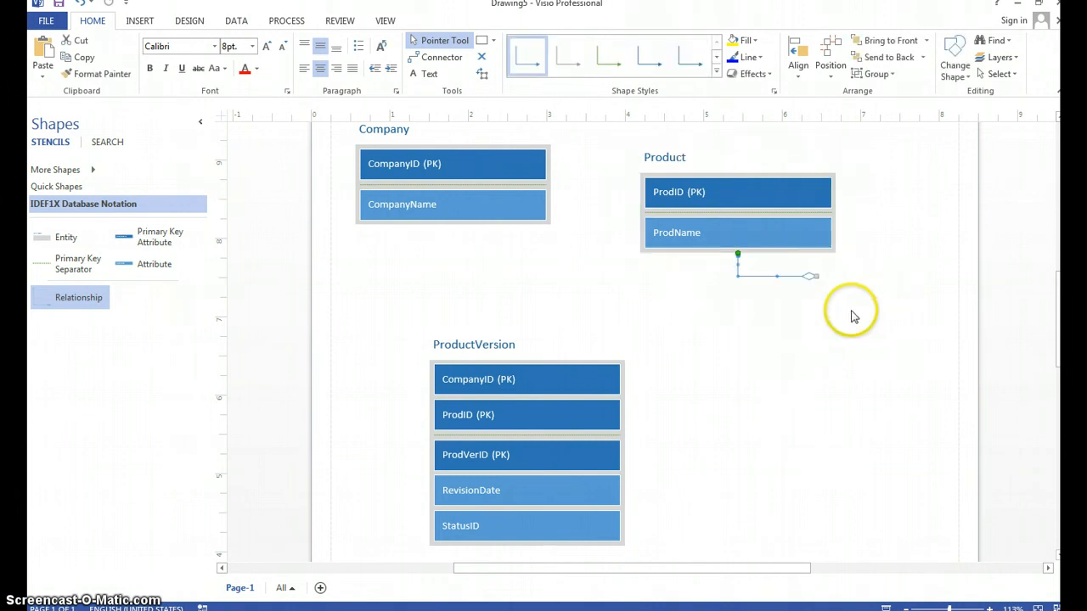
drag(815, 274, 590, 405)
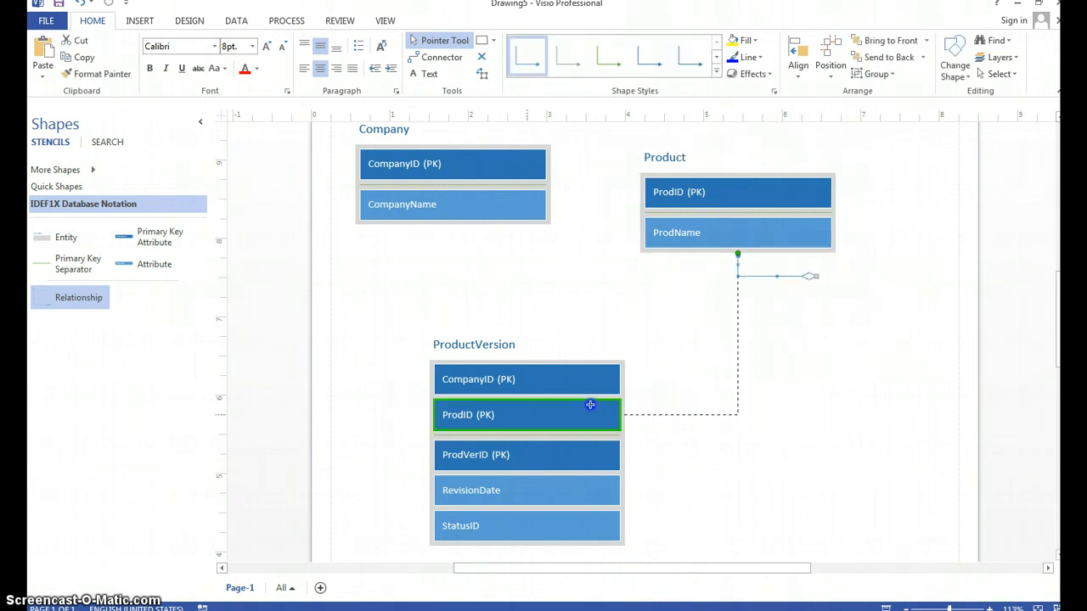
drag(504, 419, 504, 418)
click(826, 456)
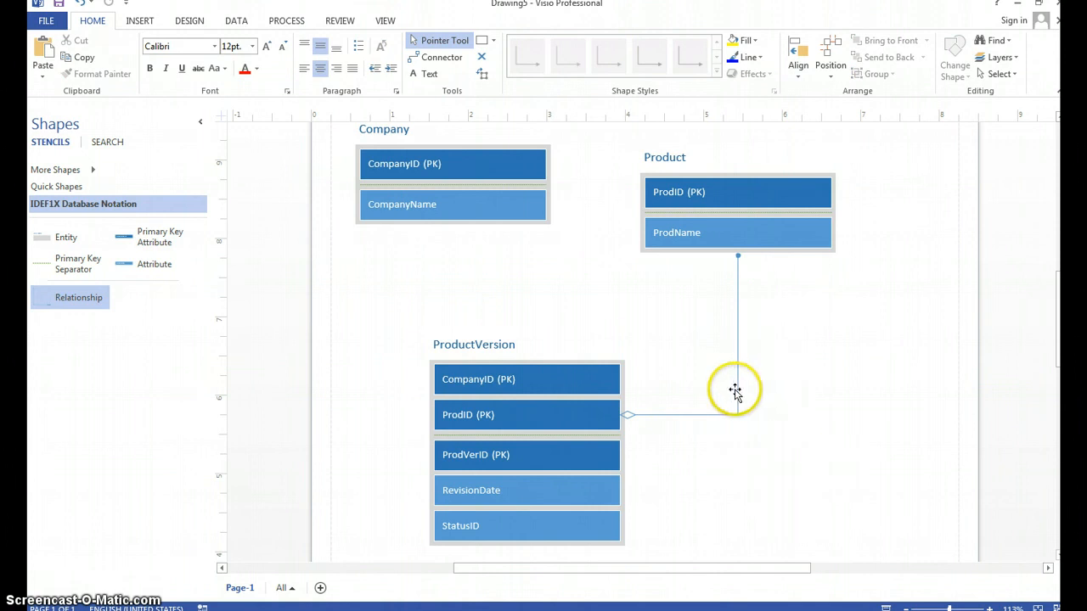
Step: View the multiplicity, end symbol and identifying options of the relationship between Product and ProductVersion
click(734, 390)
click(730, 323)
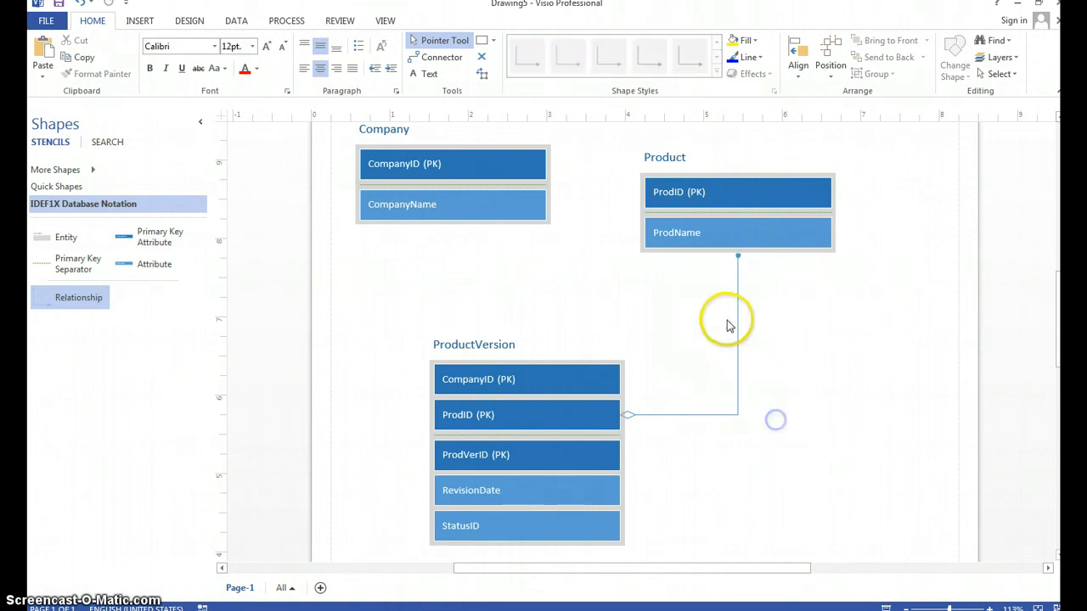
right_click(739, 327)
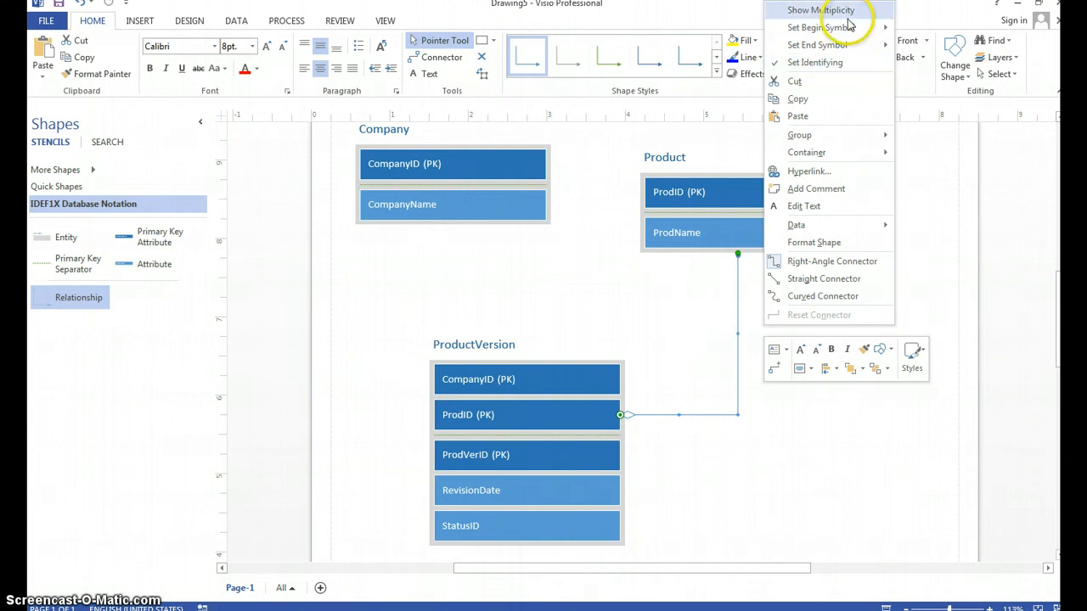
key(Escape)
drag(60, 274, 507, 276)
click(572, 303)
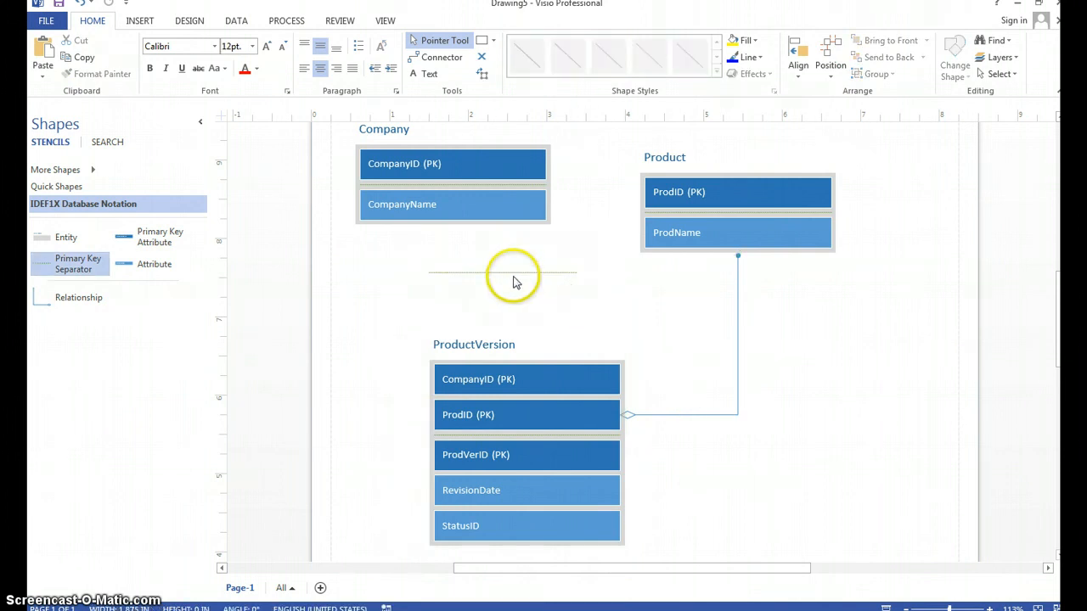
click(511, 274)
key(Delete)
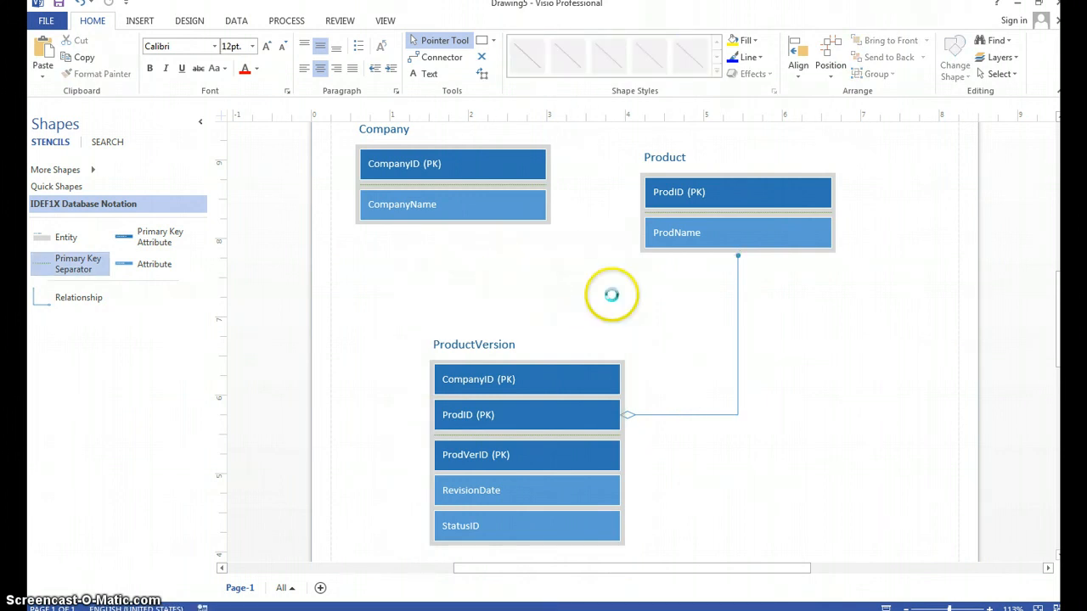
Step: Add a relationship connector from the Company entity to the CompanyID attribute of the ProductVersion entity
drag(99, 309, 446, 168)
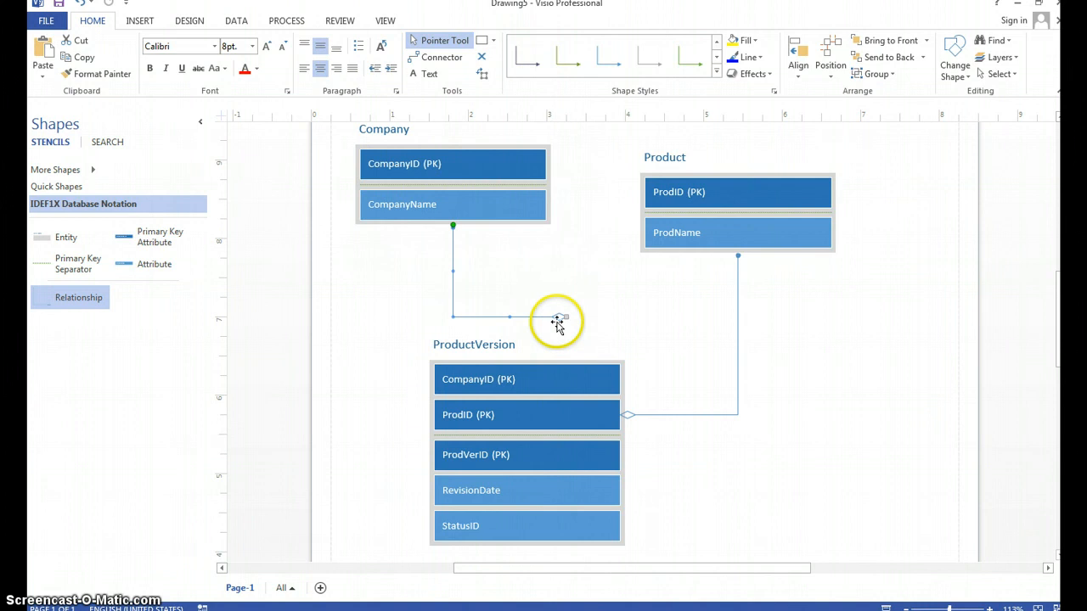
drag(548, 359, 535, 373)
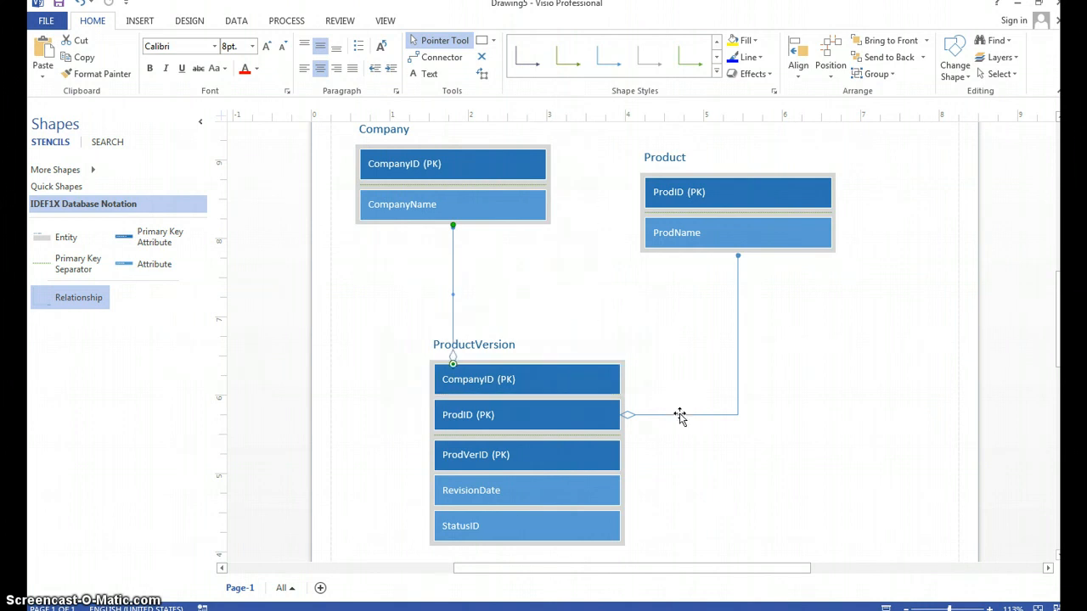
click(814, 451)
Step: Review the Company, Product and ProductVersion entities with their attributes and relationships in the drawing
scroll(866, 427, up, 2)
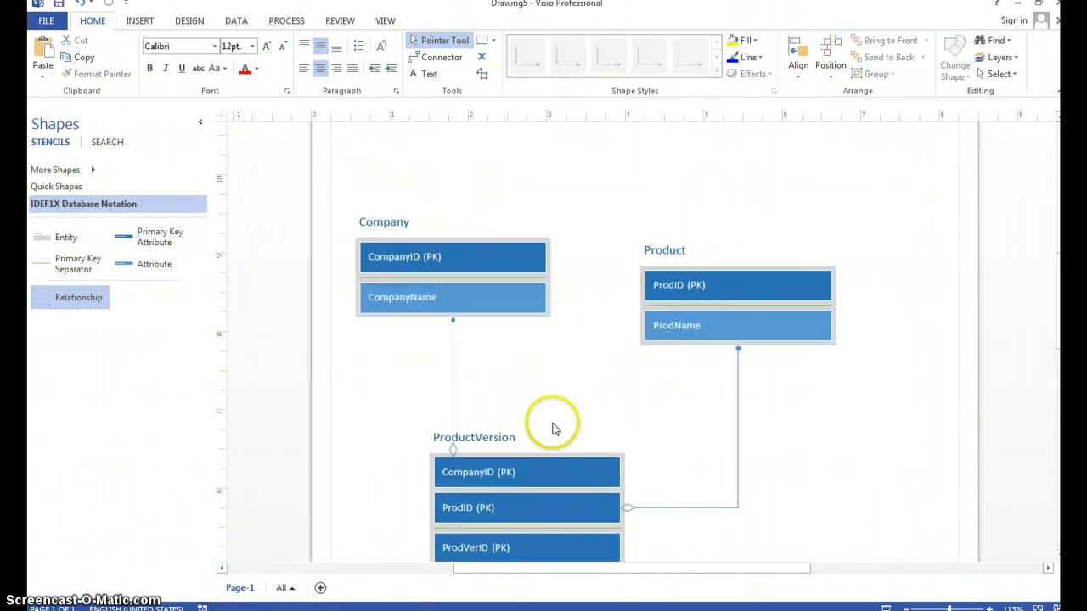
scroll(553, 427, down, 2)
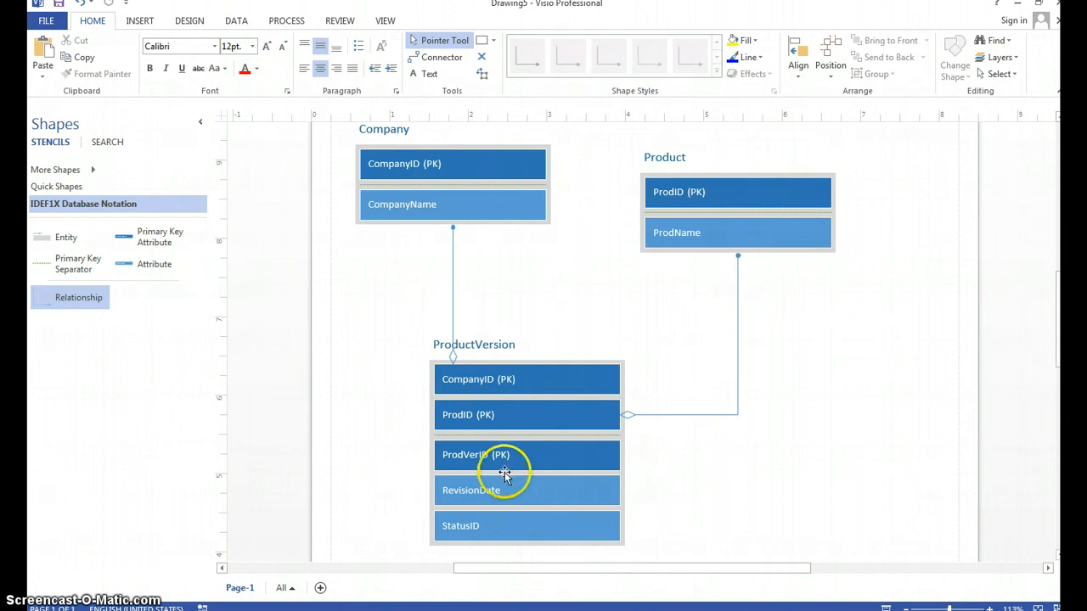
scroll(776, 376, down, 3)
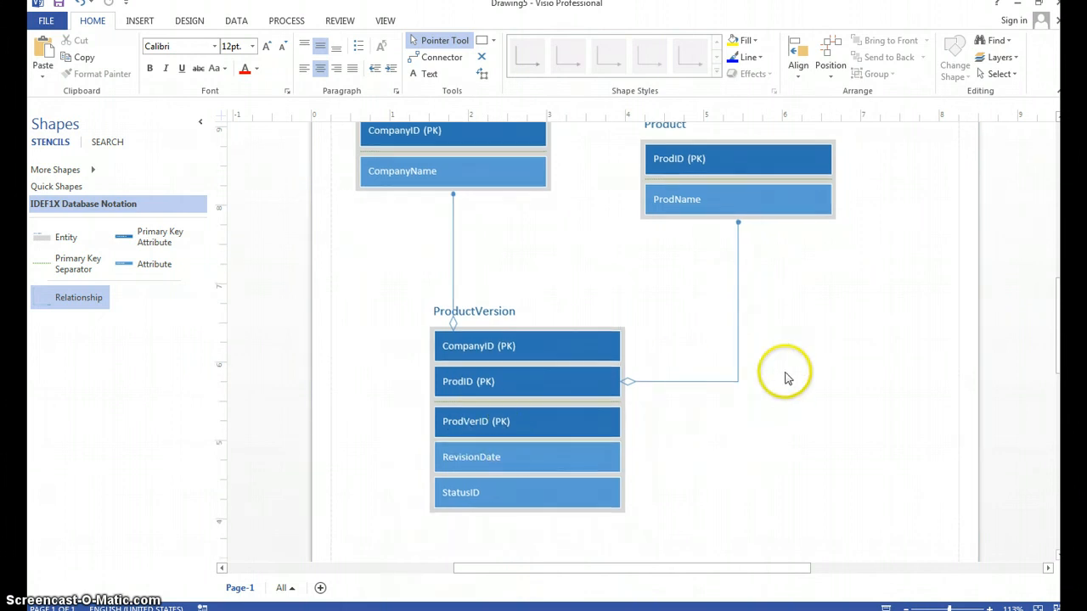
scroll(760, 425, down, 2)
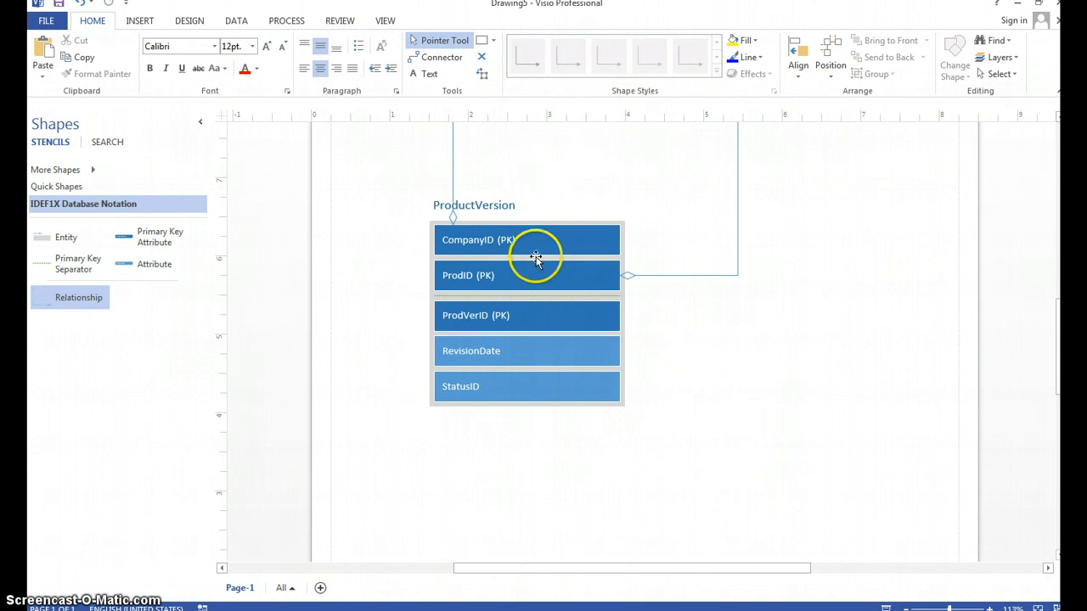
click(504, 240)
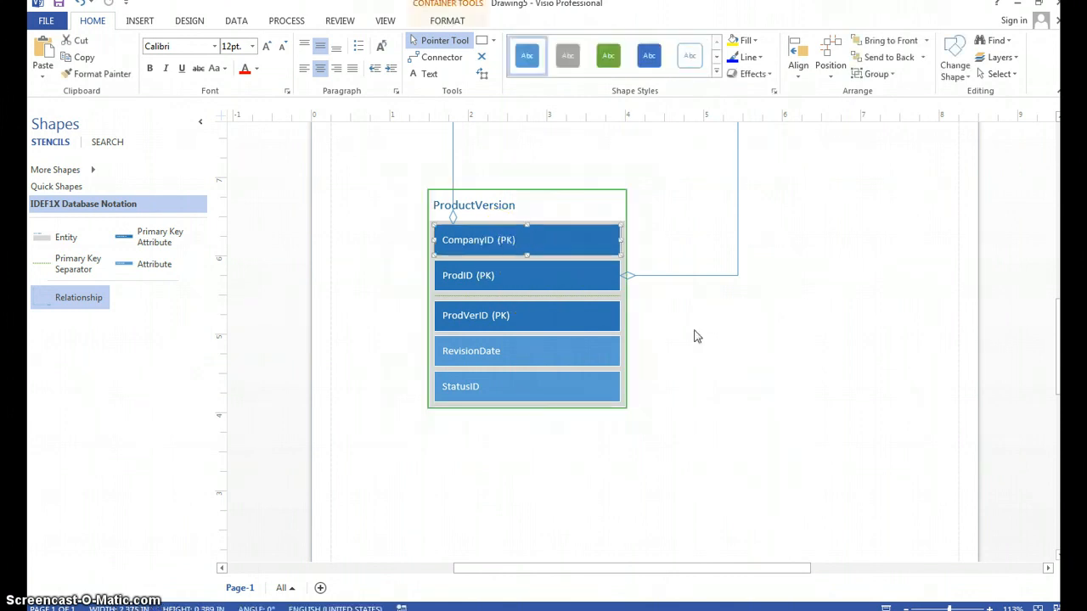
click(815, 369)
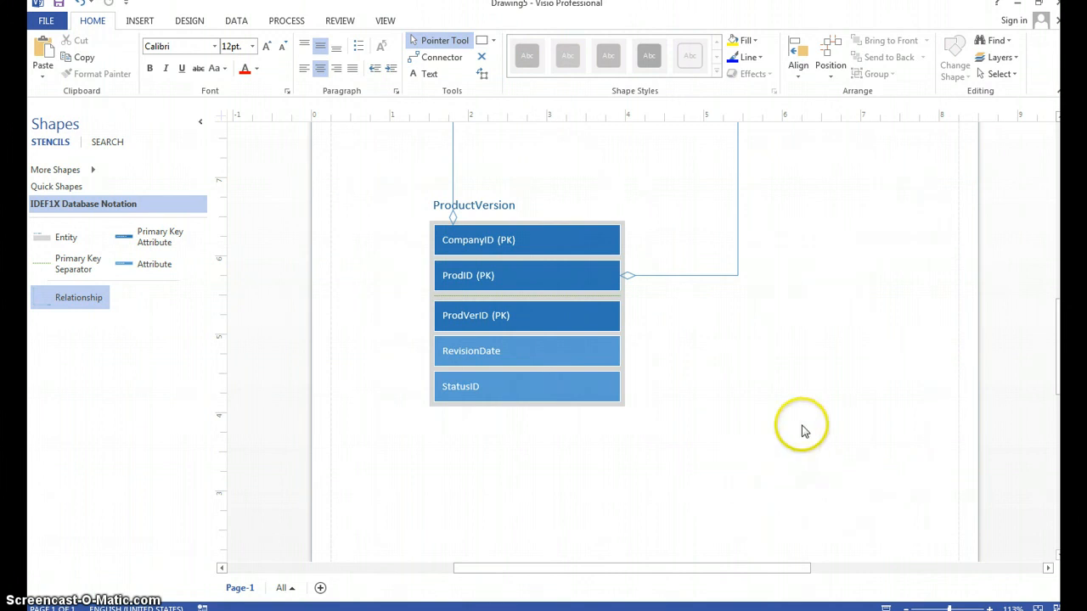
scroll(803, 430, up, 3)
key(alt+Tab)
key(alt+Tab)
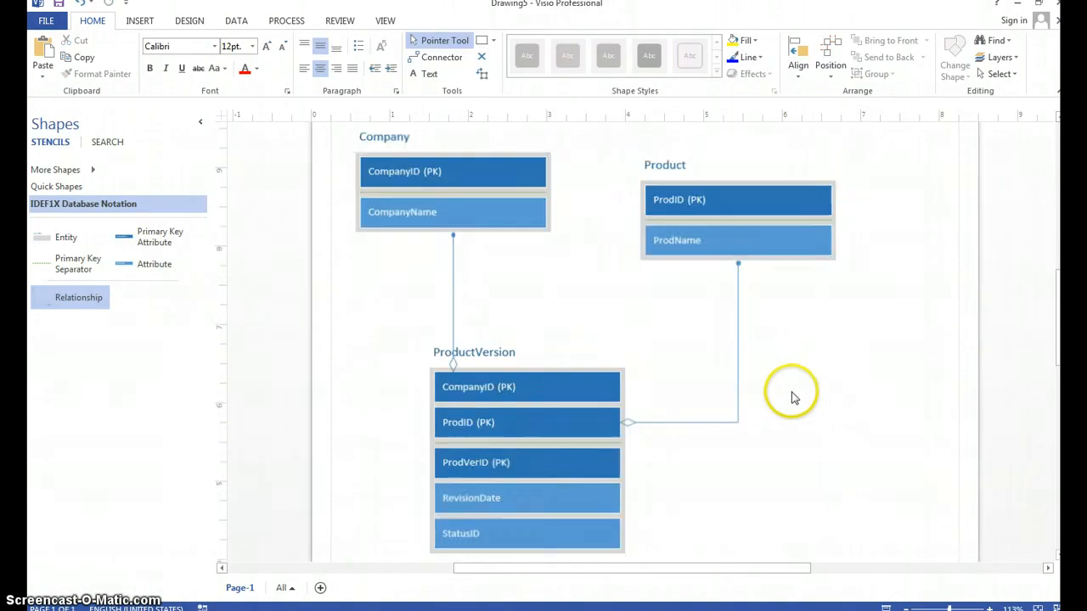
scroll(793, 402, up, 1)
Step: Switch to the Word lab document, review the Status, ProductVersionBatch and Spec table definitions, and return to Visio
key(alt+Tab)
scroll(529, 388, up, 3)
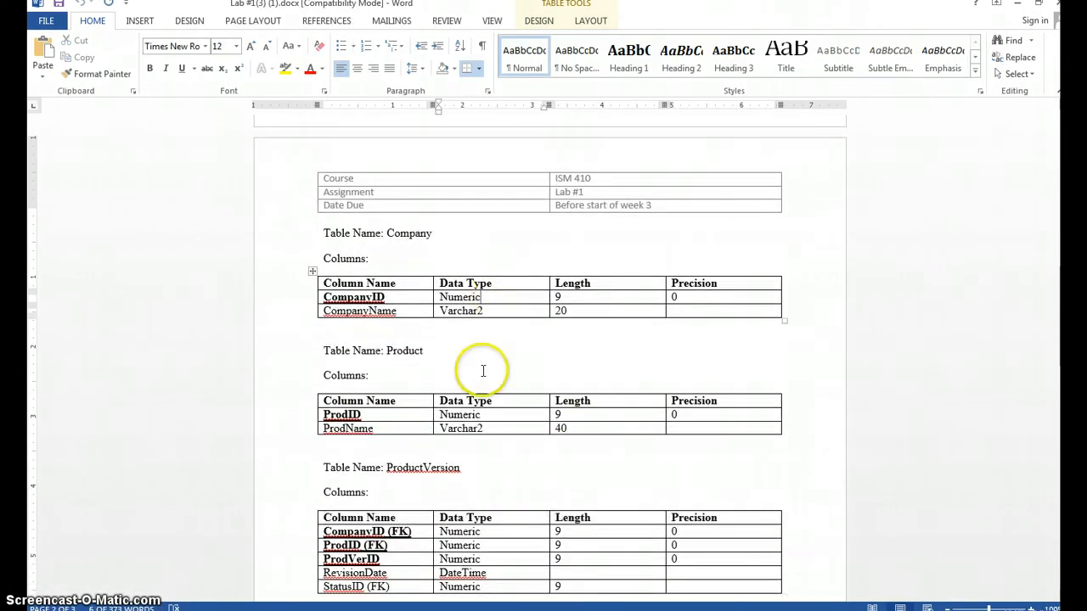
scroll(478, 413, down, 5)
click(494, 456)
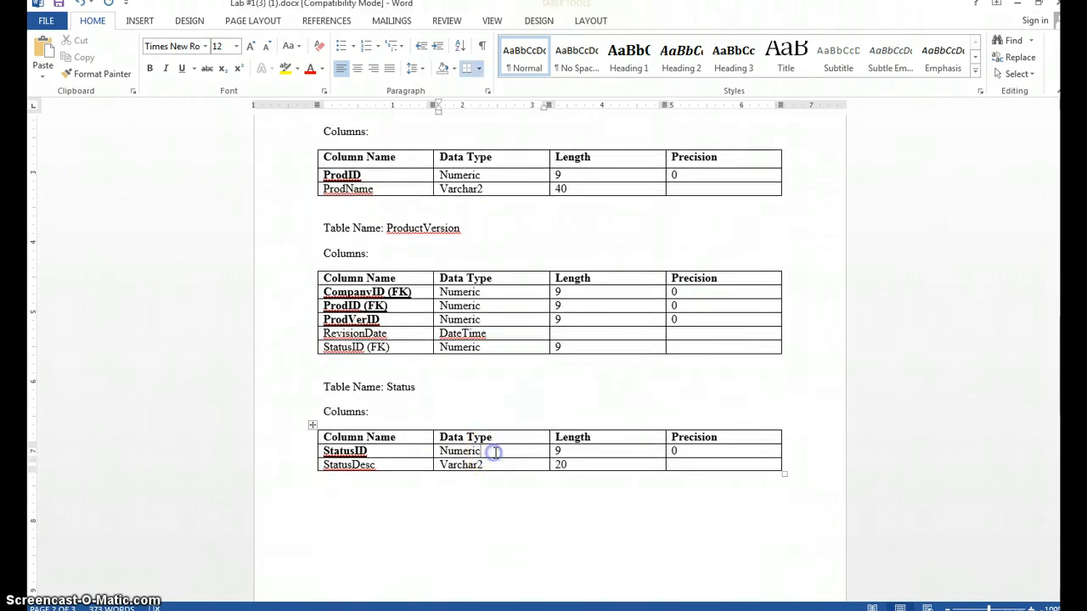
scroll(527, 433, down, 12)
click(522, 430)
scroll(534, 407, down, 2)
click(524, 385)
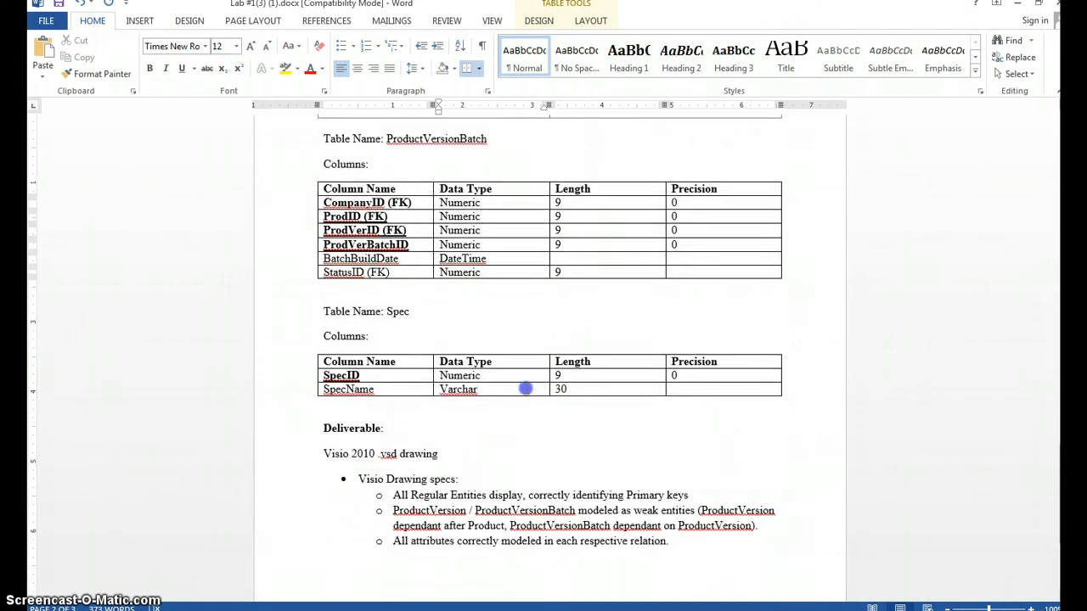
scroll(699, 517, up, 12)
scroll(699, 519, up, 2)
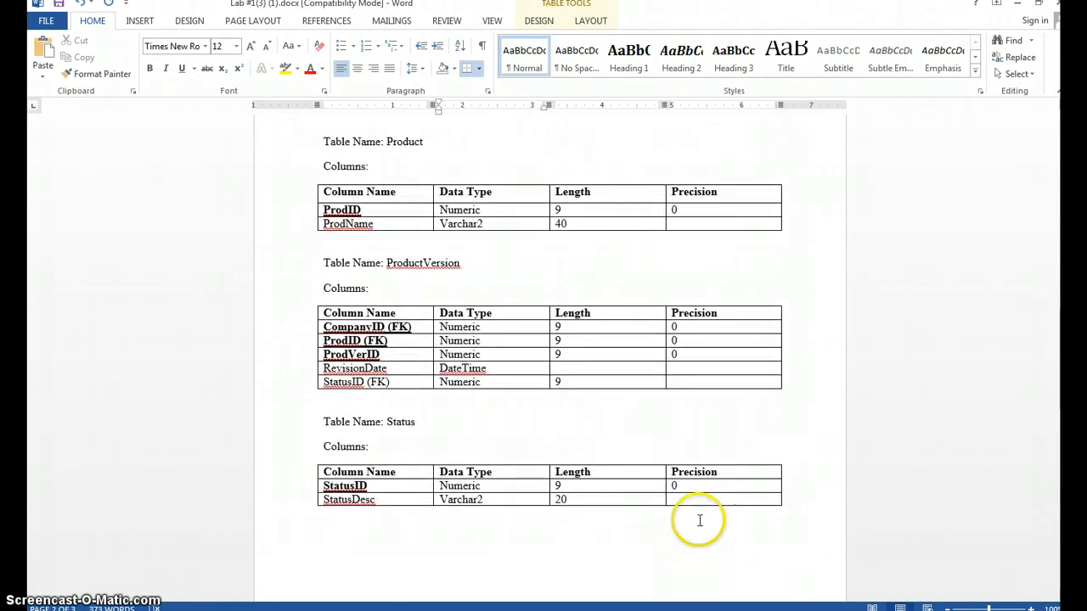
scroll(497, 468, down, 3)
key(alt+Tab)
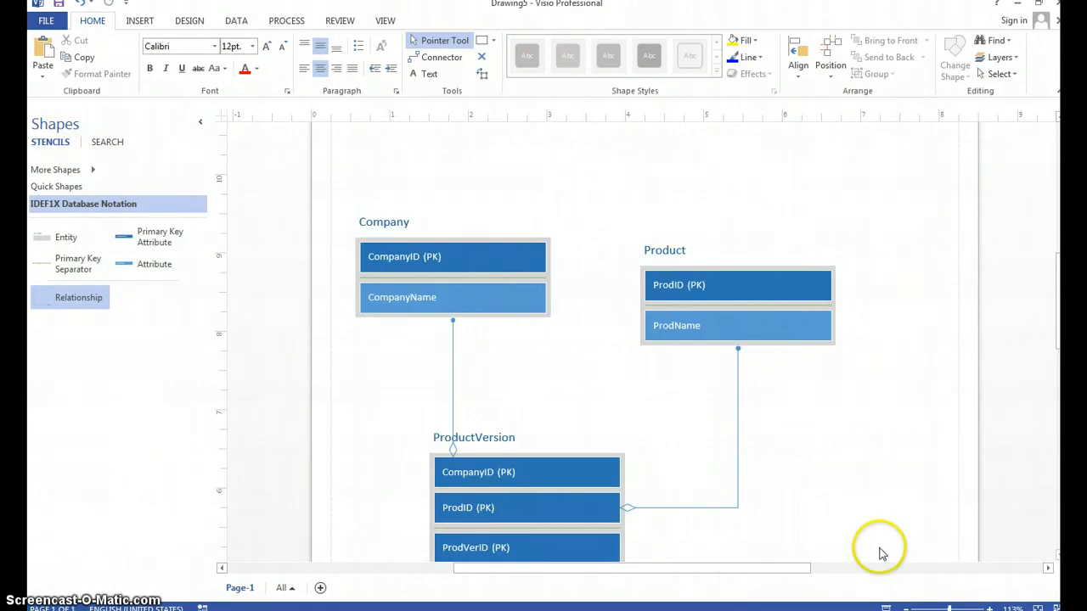
Step: Check the Status table's columns in the Word lab document, and select the StatusID attribute of ProductVersion in Visio
key(alt+Tab)
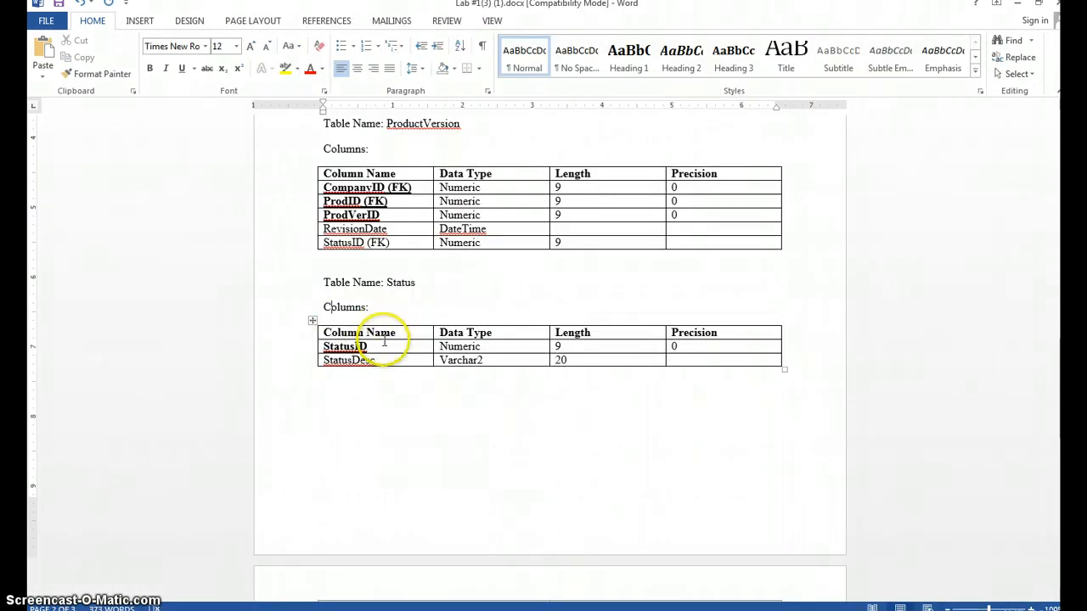
click(377, 360)
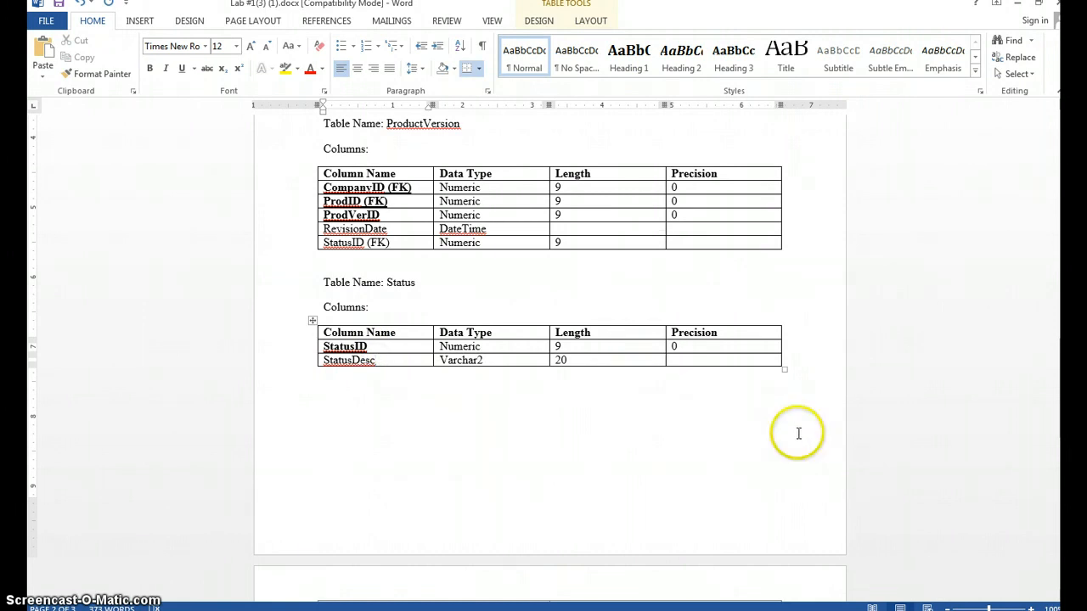
key(alt+Tab)
scroll(620, 357, down, 5)
click(468, 386)
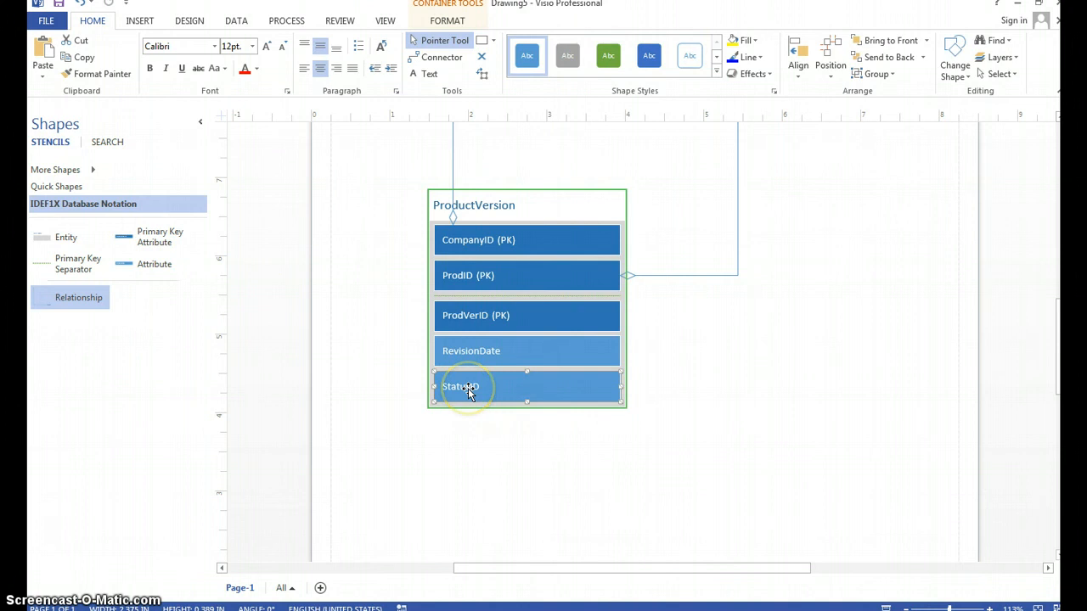
Step: Switch to the Word lab document and examine where StatusID is a foreign key in the ProductVersionBatch table
key(alt+Tab)
scroll(811, 322, up, 8)
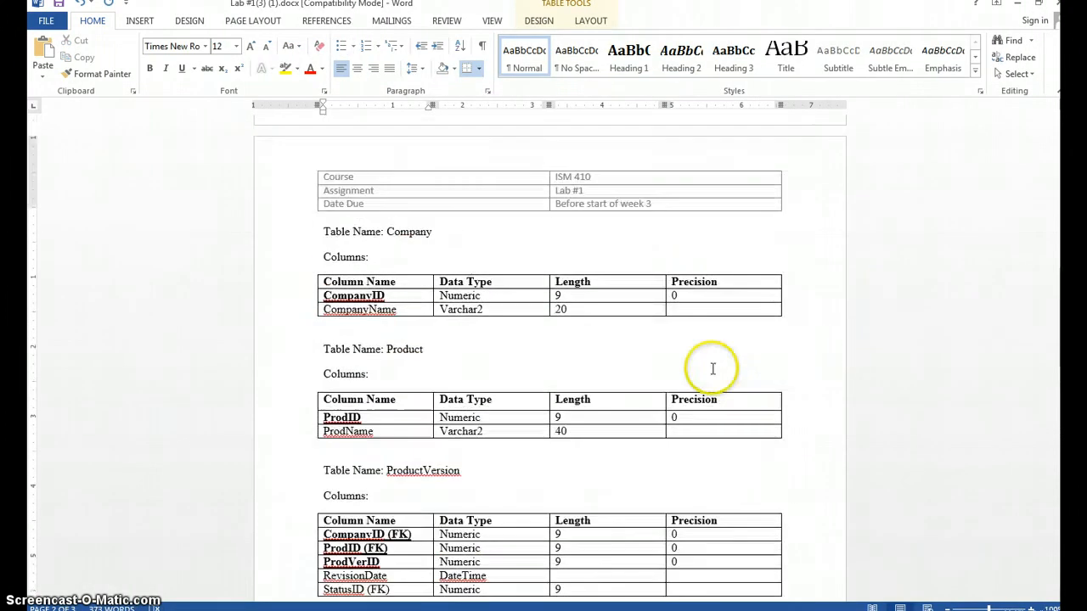
scroll(716, 366, down, 4)
scroll(491, 382, down, 6)
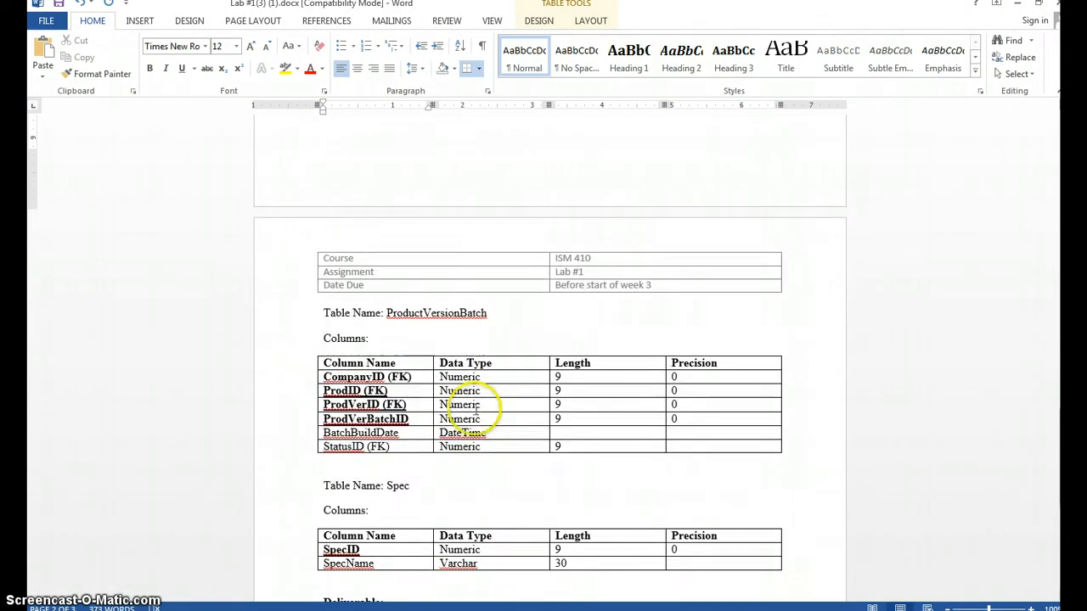
click(338, 443)
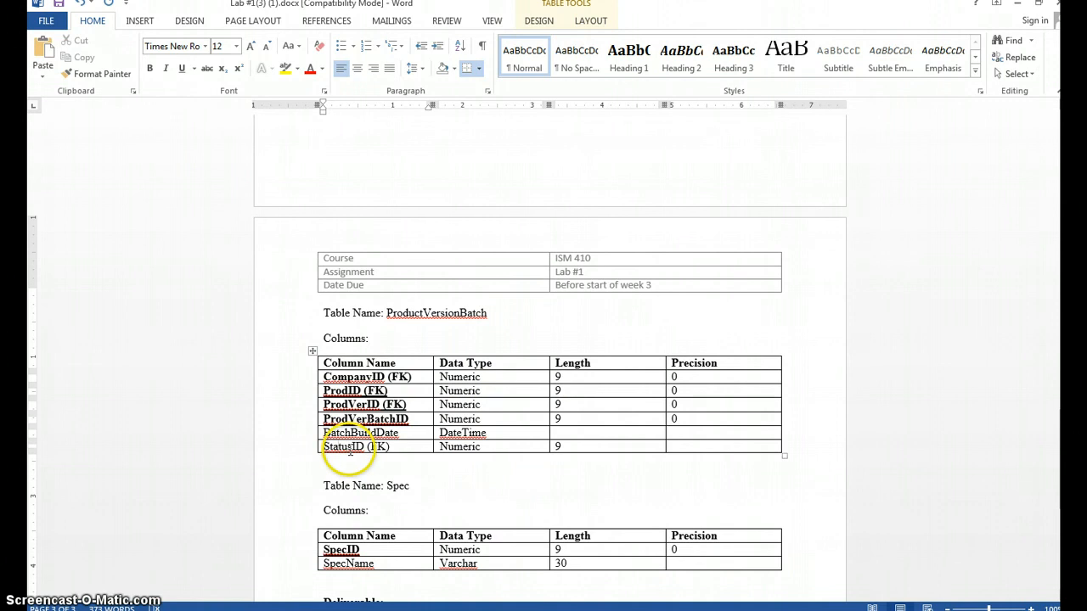
key(alt+Tab)
key(alt+Tab)
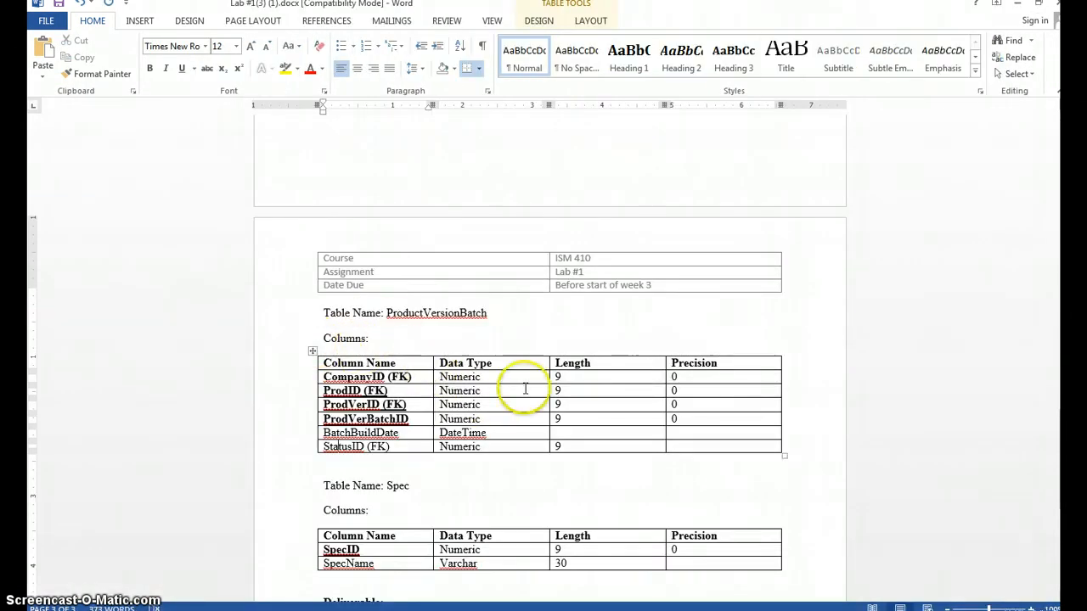
Step: Return to Visio and check the primary key attributes of the Company and Product entities
key(alt+Tab)
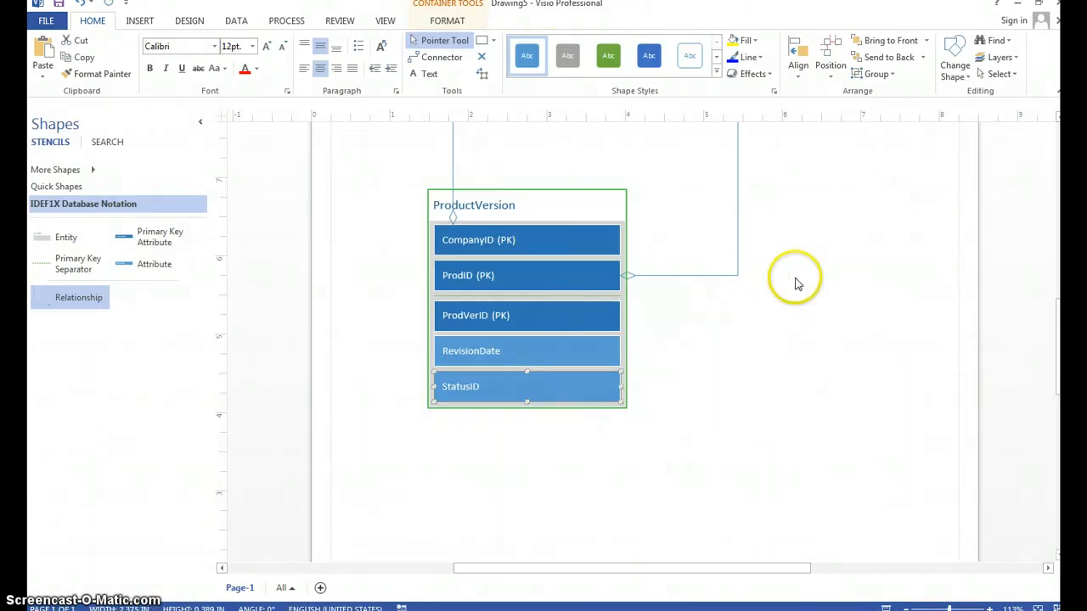
scroll(756, 294, up, 3)
click(484, 257)
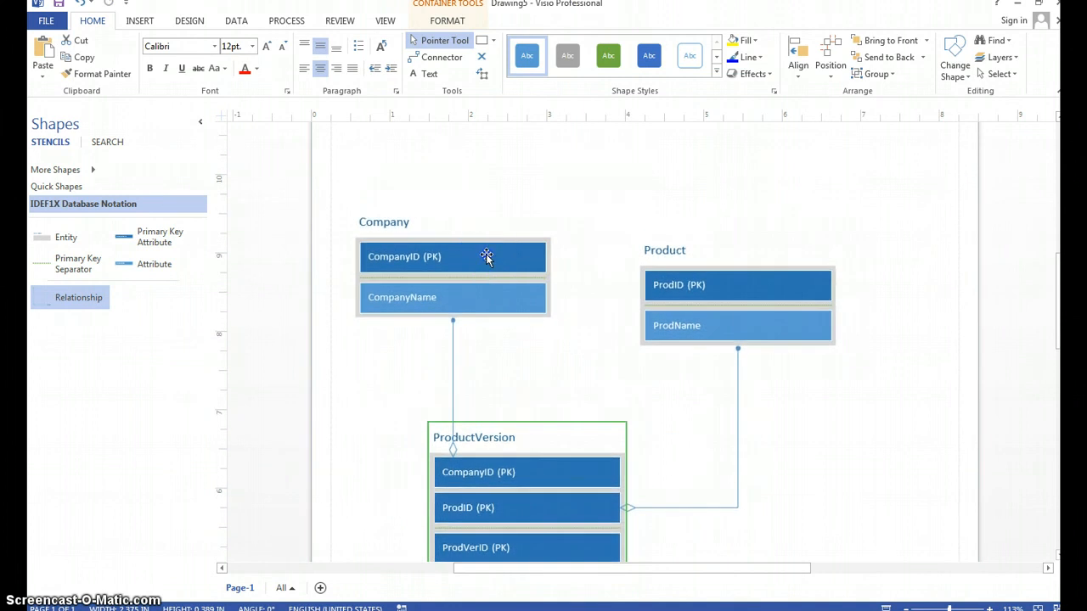
click(767, 287)
Step: Switch to the Word lab document and review the foreign keys of ProductVersionBatch and the Visio drawing specs under Deliverable
key(alt+Tab)
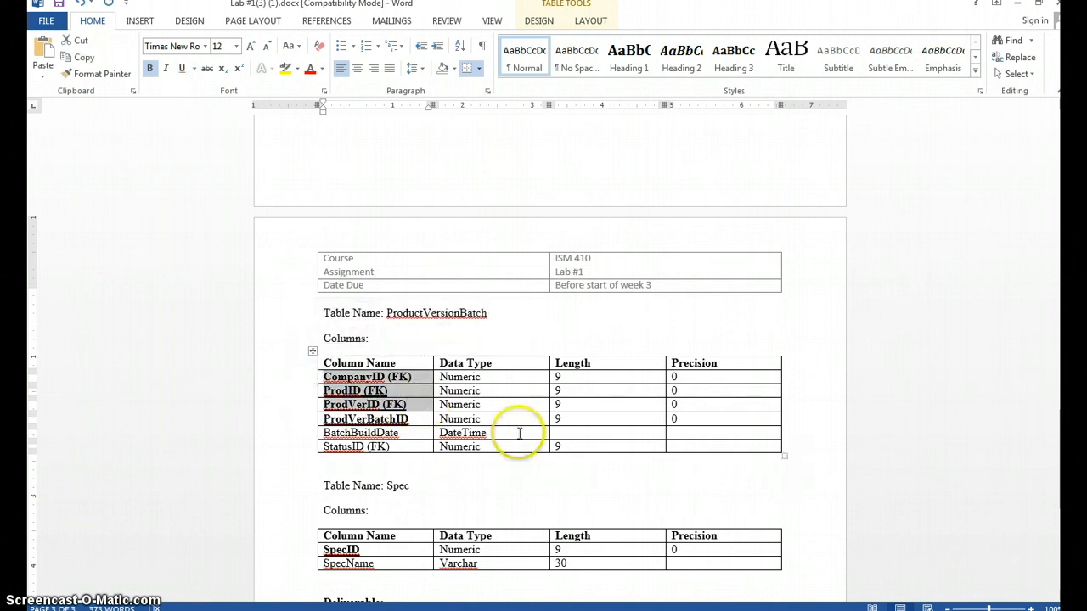
click(423, 411)
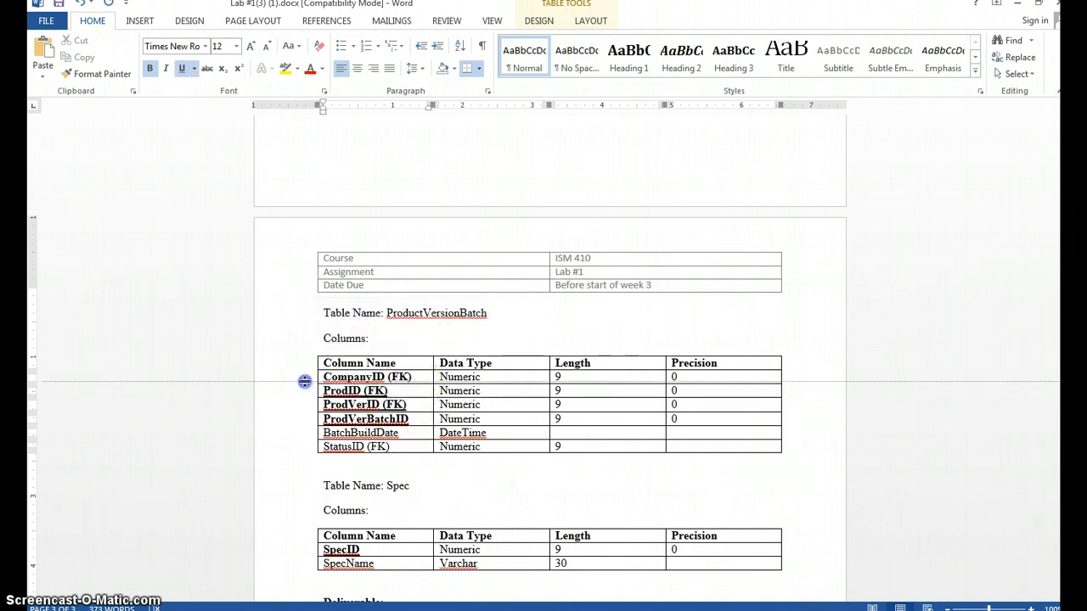
double_click(349, 390)
double_click(339, 377)
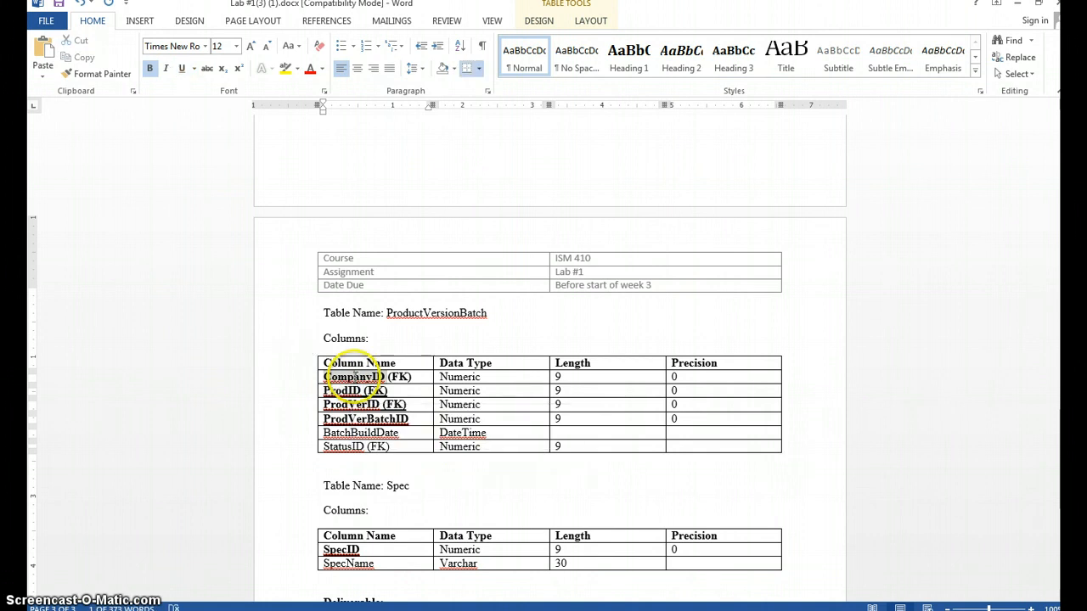
scroll(627, 401, down, 5)
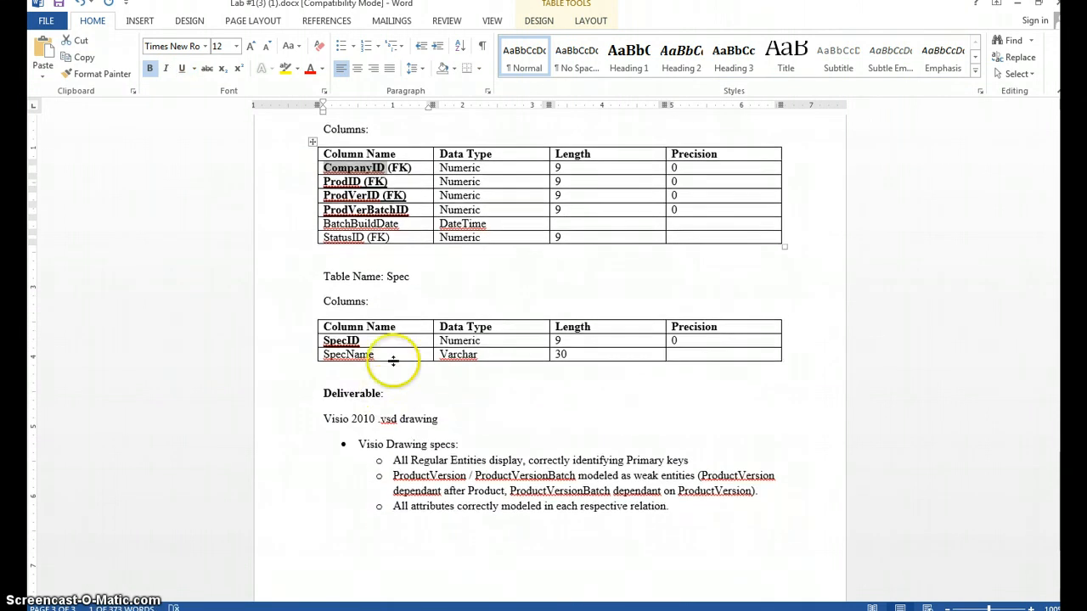
Step: Review the column tables and foreign keys in the lab document, from Company and Product through ProductVersionBatch and Spec
click(409, 344)
scroll(488, 337, up, 12)
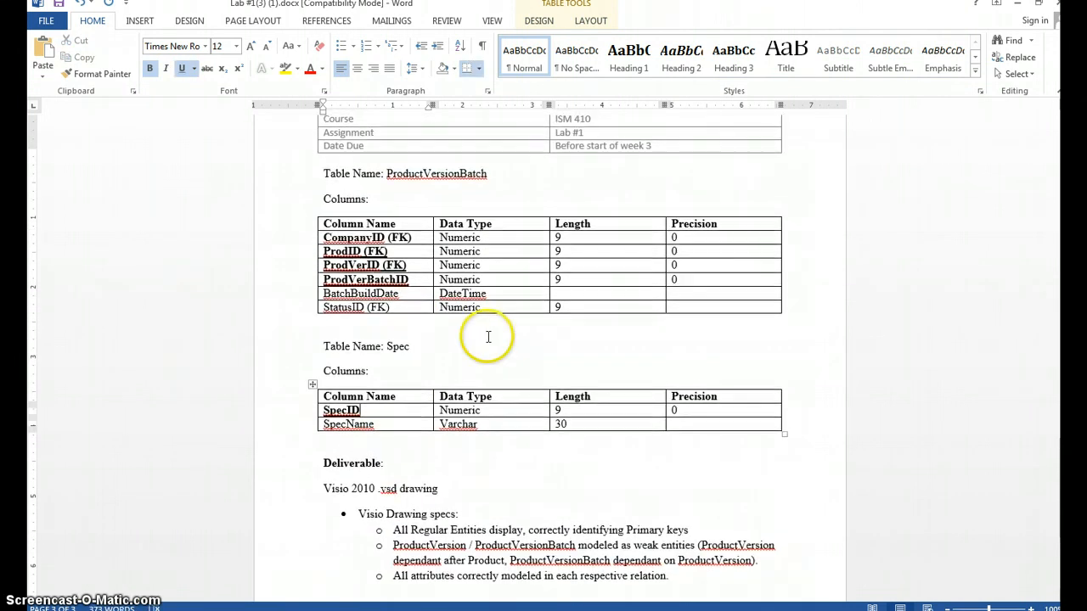
scroll(488, 337, up, 7)
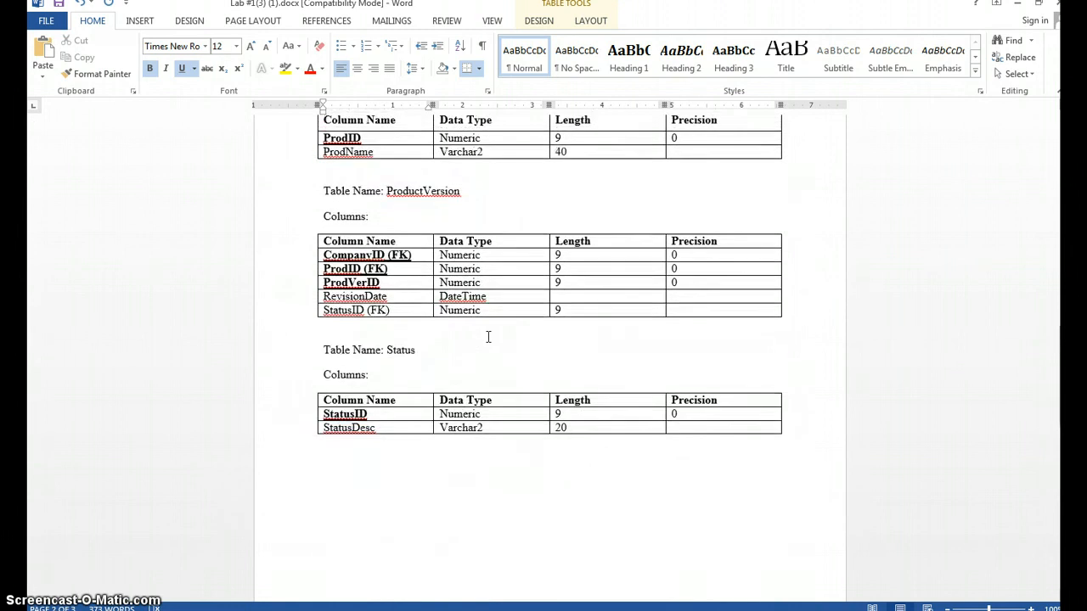
scroll(488, 337, up, 3)
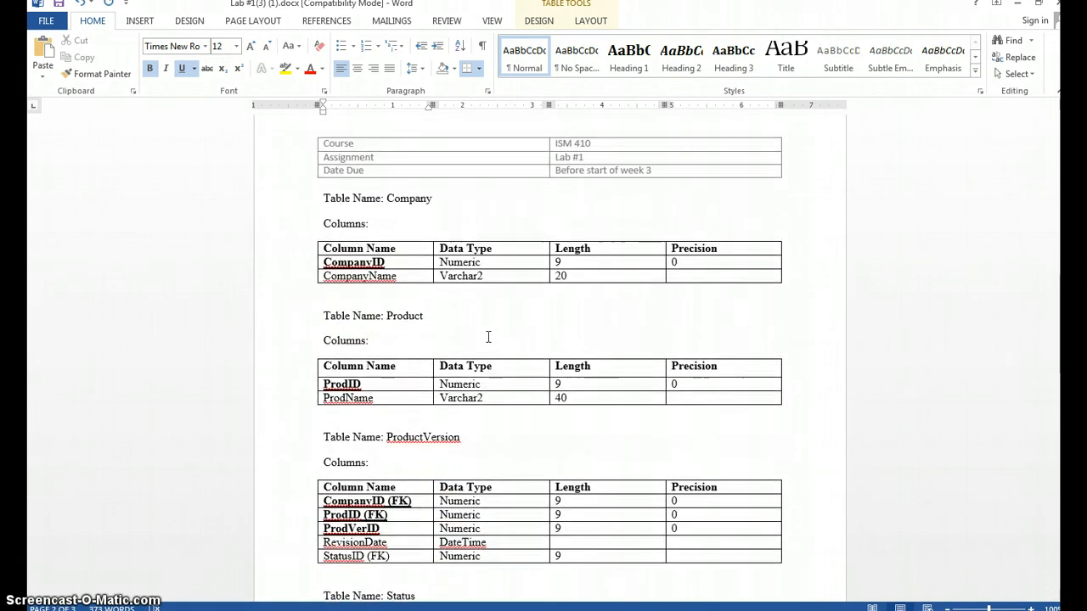
key(alt+Tab)
key(alt+Tab)
scroll(538, 376, down, 11)
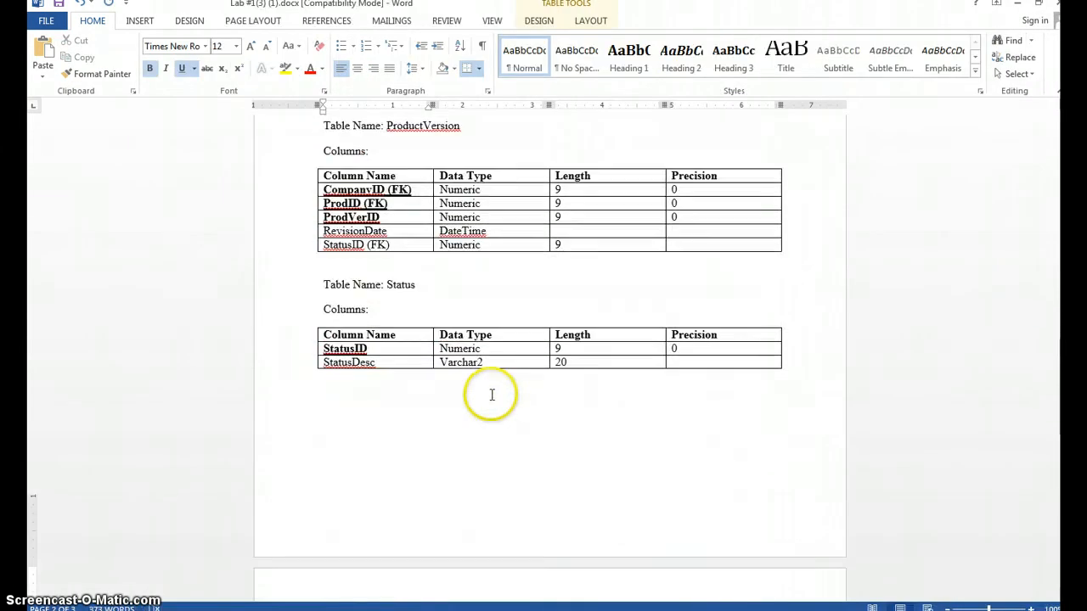
scroll(492, 394, down, 9)
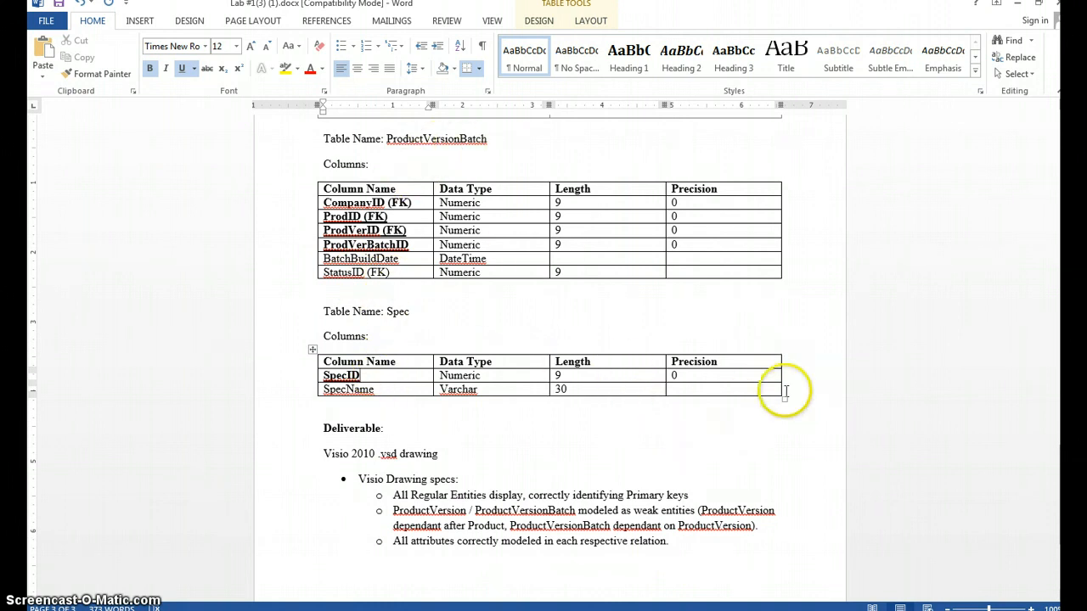
Step: Highlight the Spec table in the lab document and compare it with the Visio drawing and the other tables' foreign keys
drag(797, 386, 264, 326)
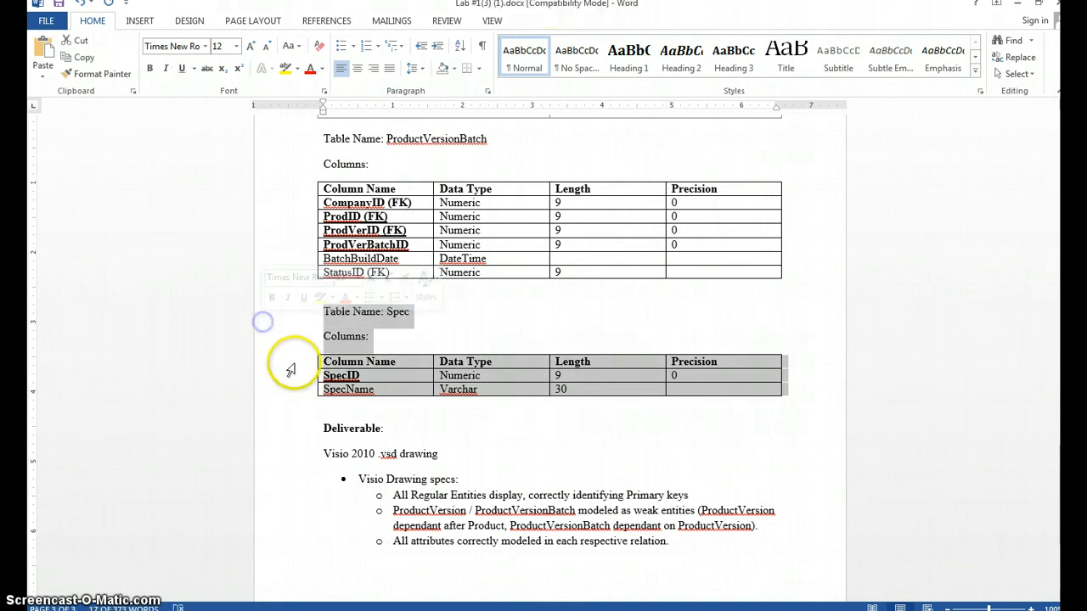
key(alt+Tab)
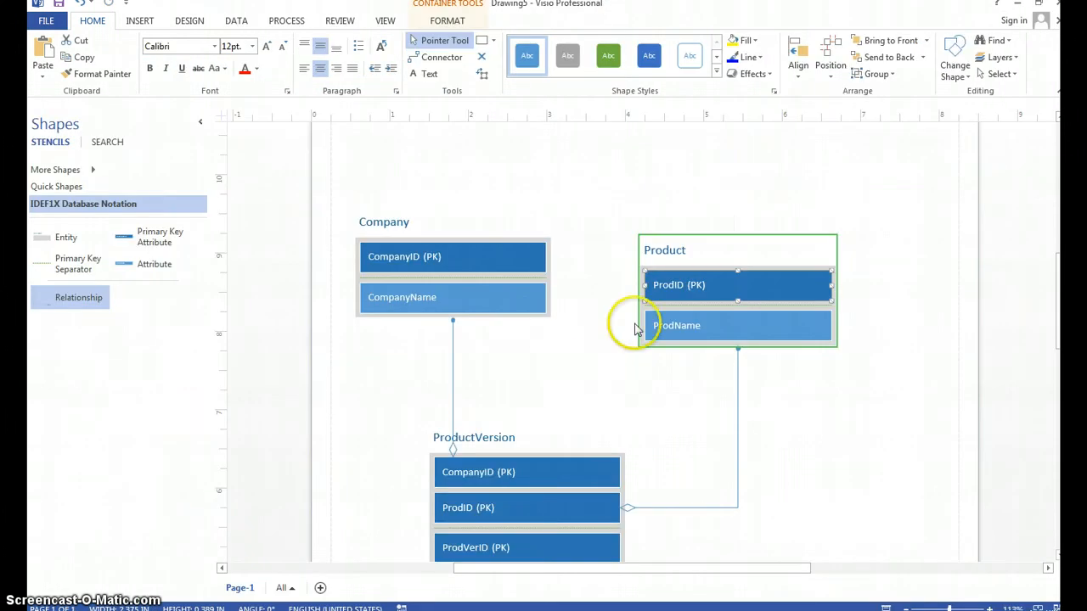
key(alt+Tab)
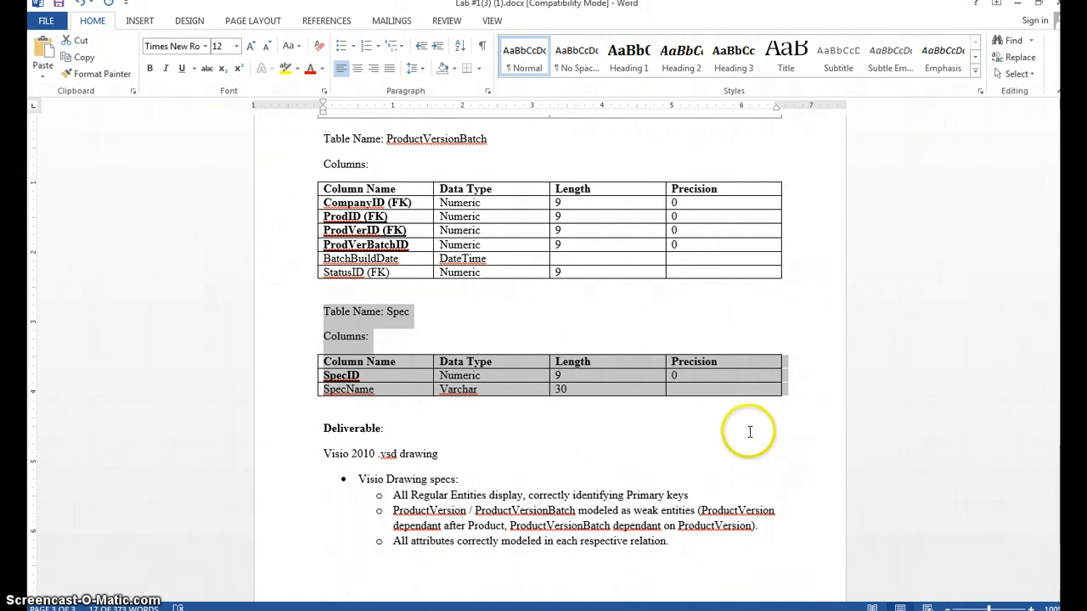
scroll(749, 432, down, 5)
scroll(708, 438, up, 6)
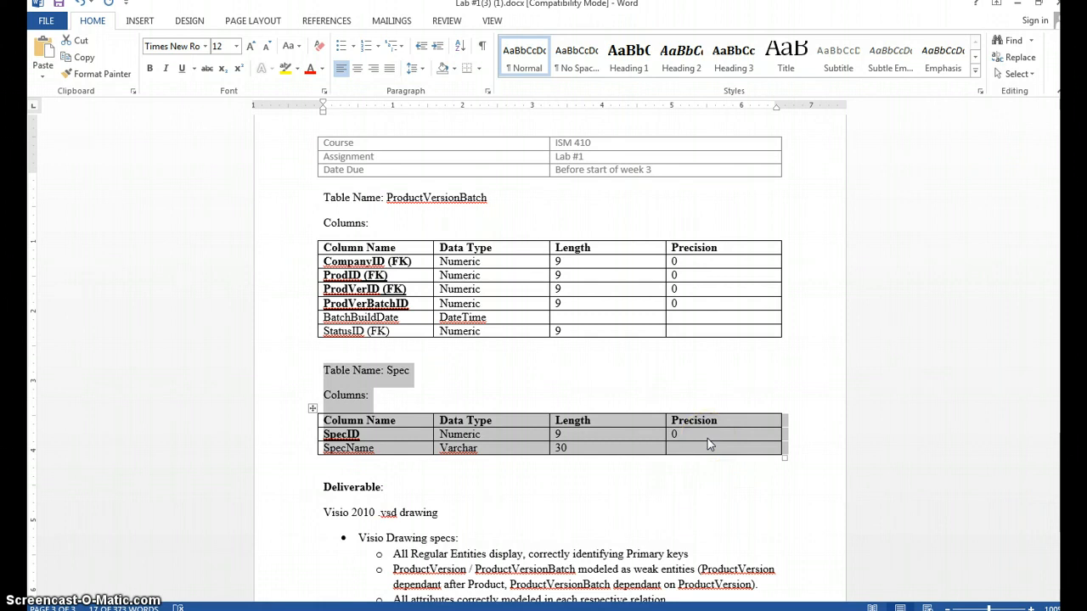
scroll(707, 438, up, 10)
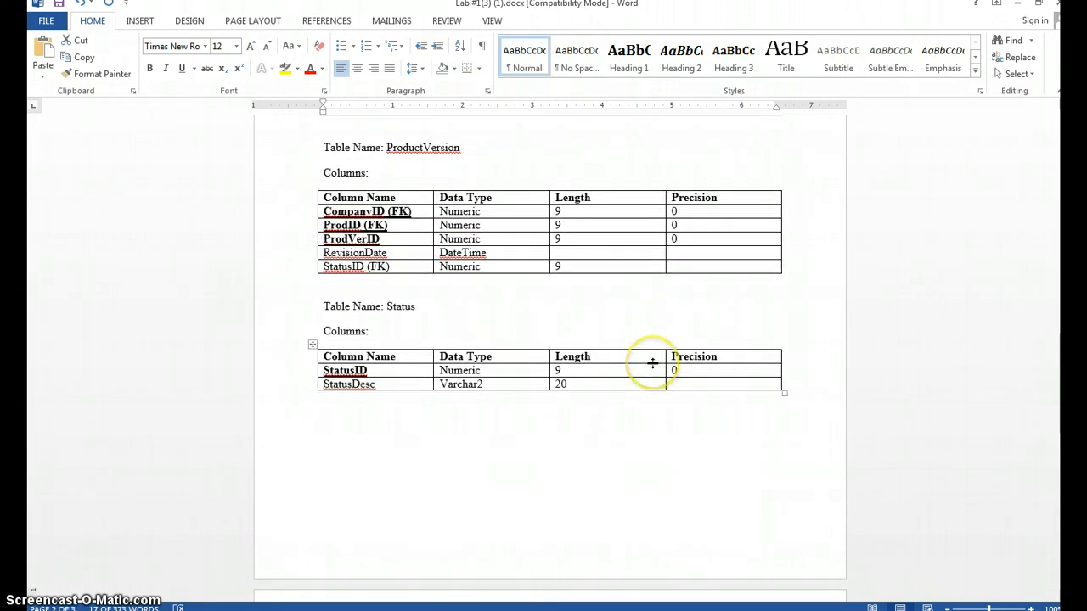
Step: Switch to Visio and place an unattached Relationship connector above and between the Company and Product entities
key(alt+Tab)
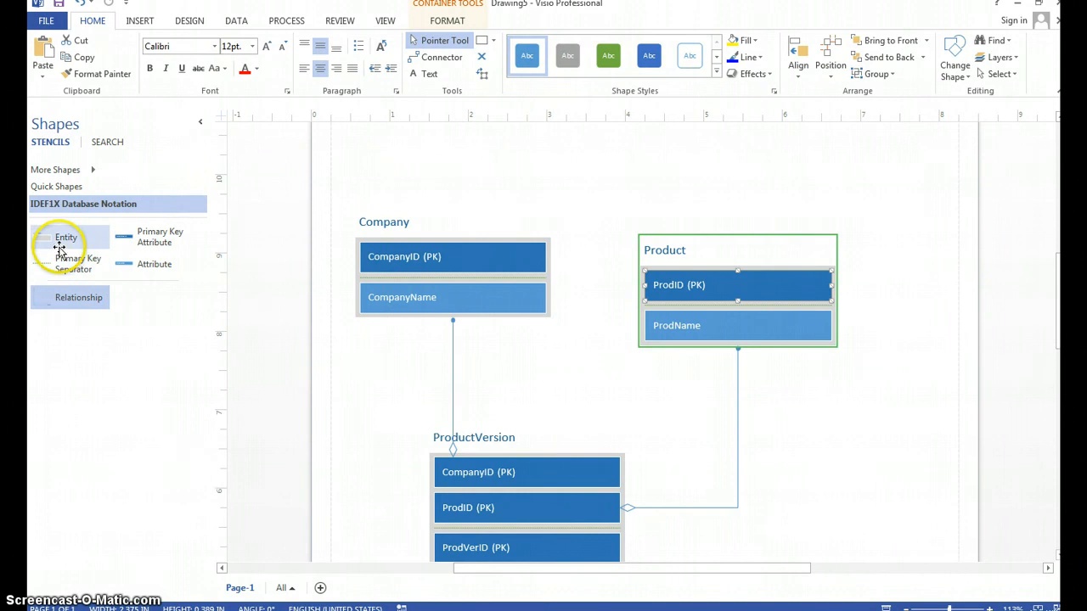
click(59, 247)
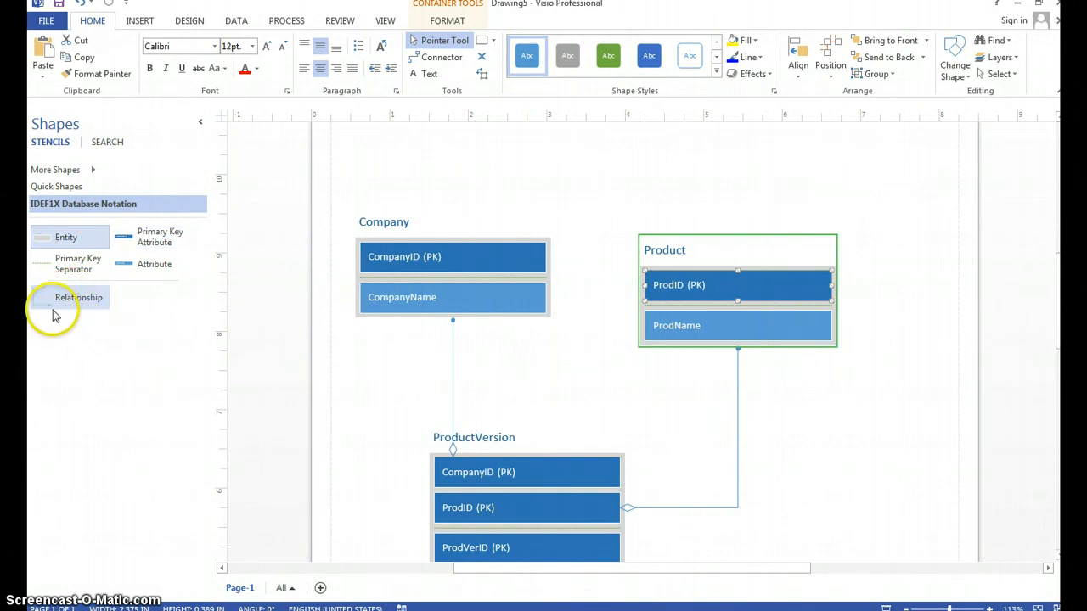
drag(48, 310, 614, 192)
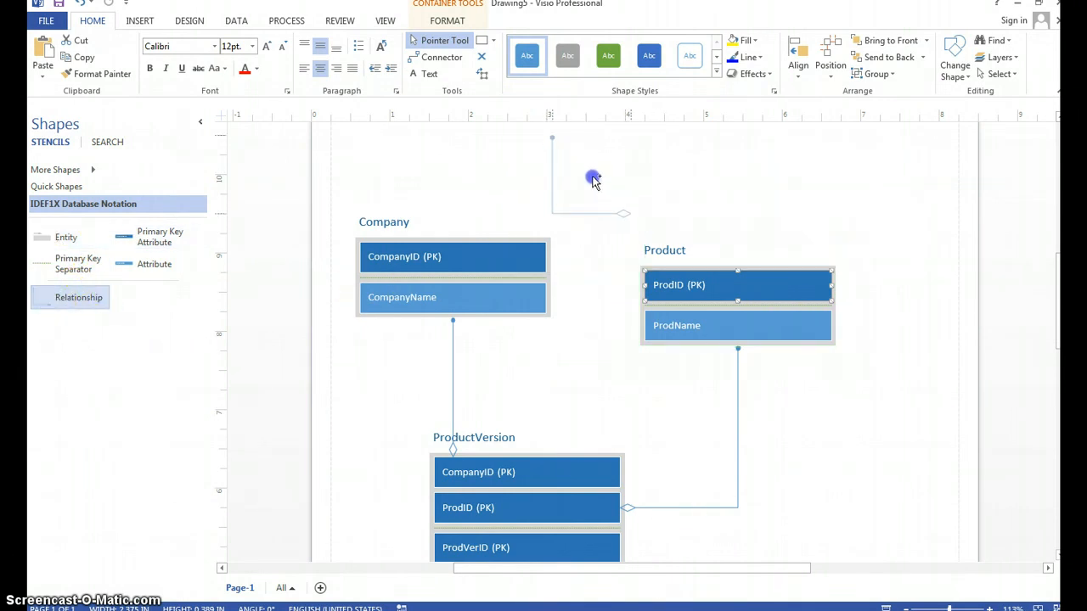
scroll(589, 178, up, 1)
click(786, 294)
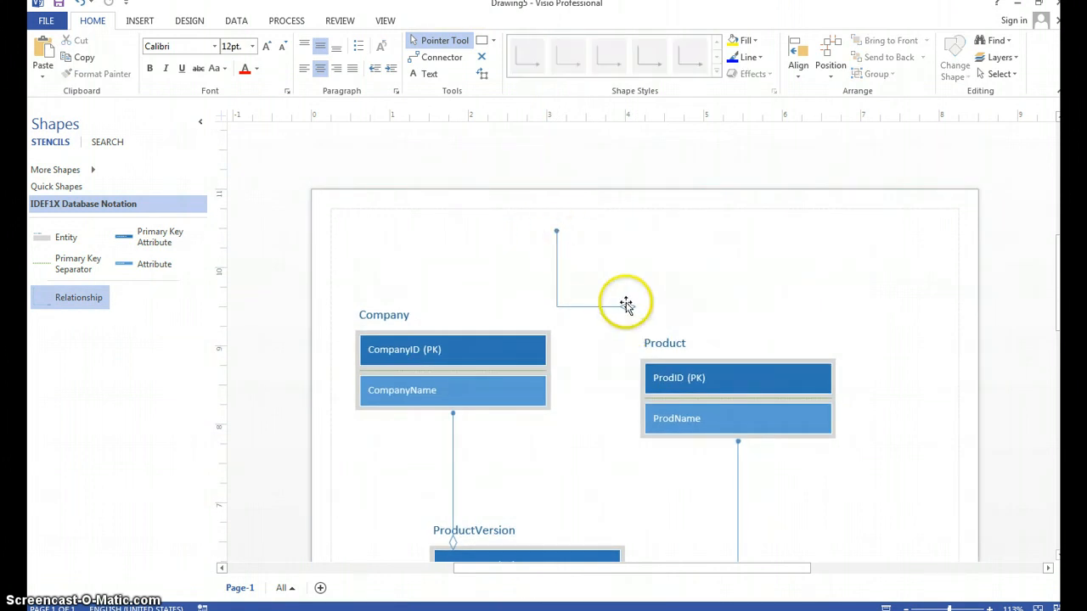
Step: Select the unattached relationship connector and examine its two end symbols against the relationships linking Company and Product to ProductVersion
click(557, 242)
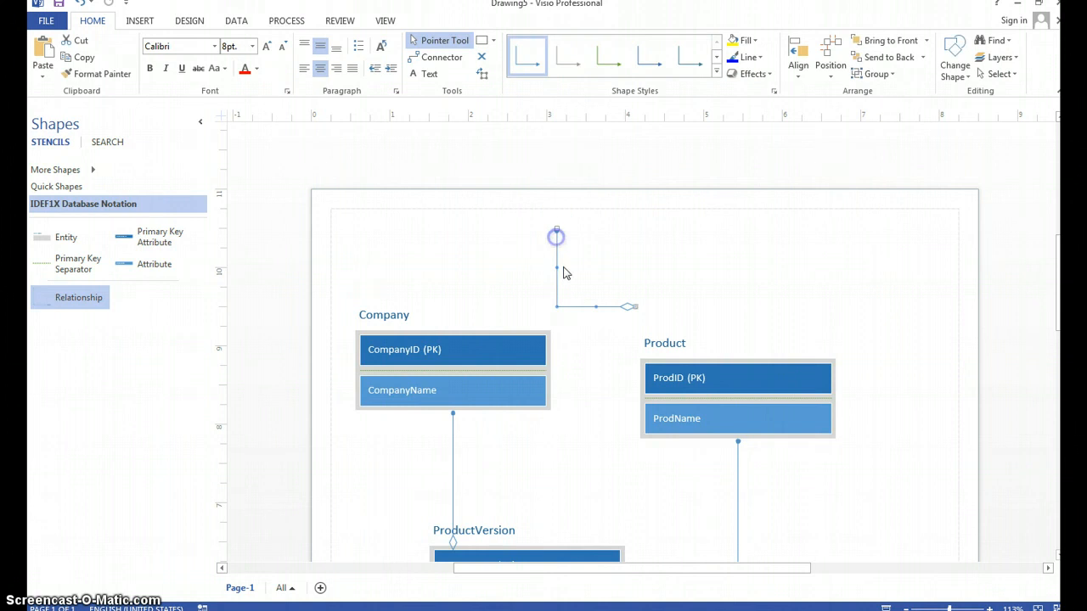
click(639, 316)
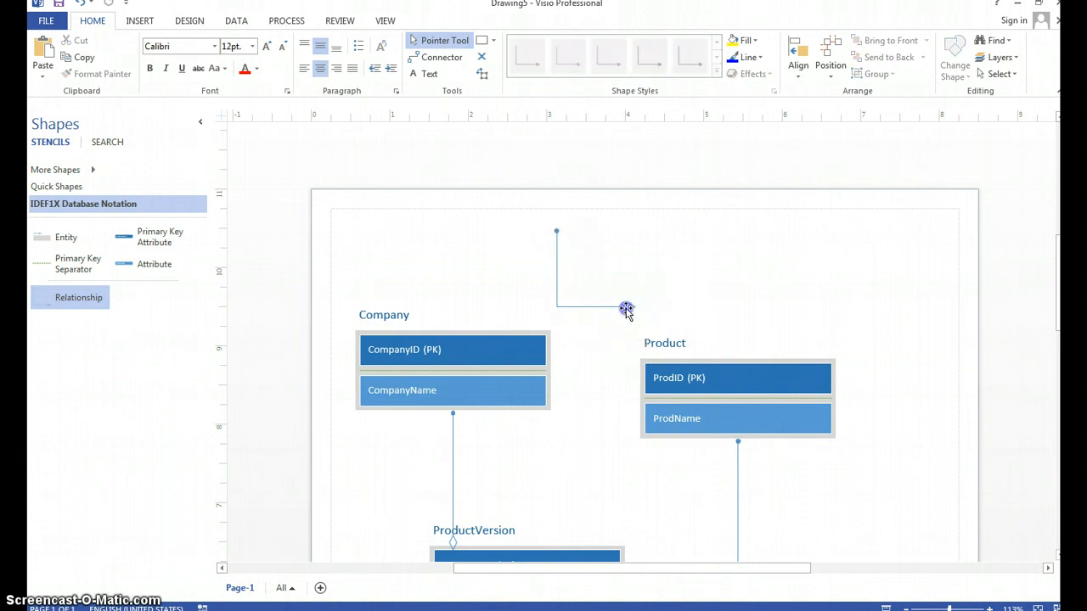
click(626, 311)
scroll(749, 292, down, 3)
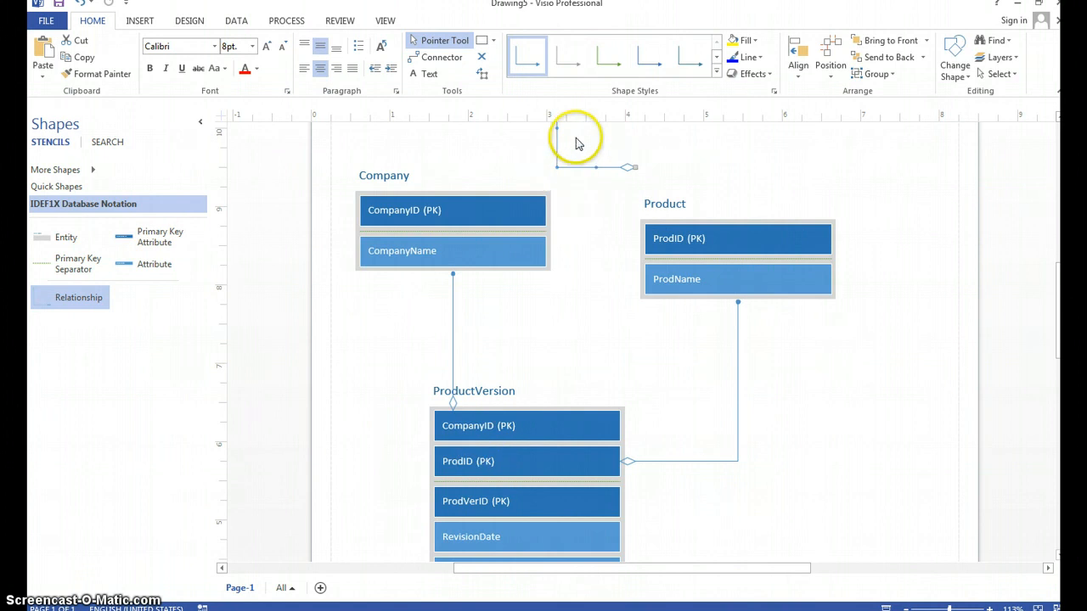
scroll(565, 161, up, 2)
scroll(679, 424, down, 2)
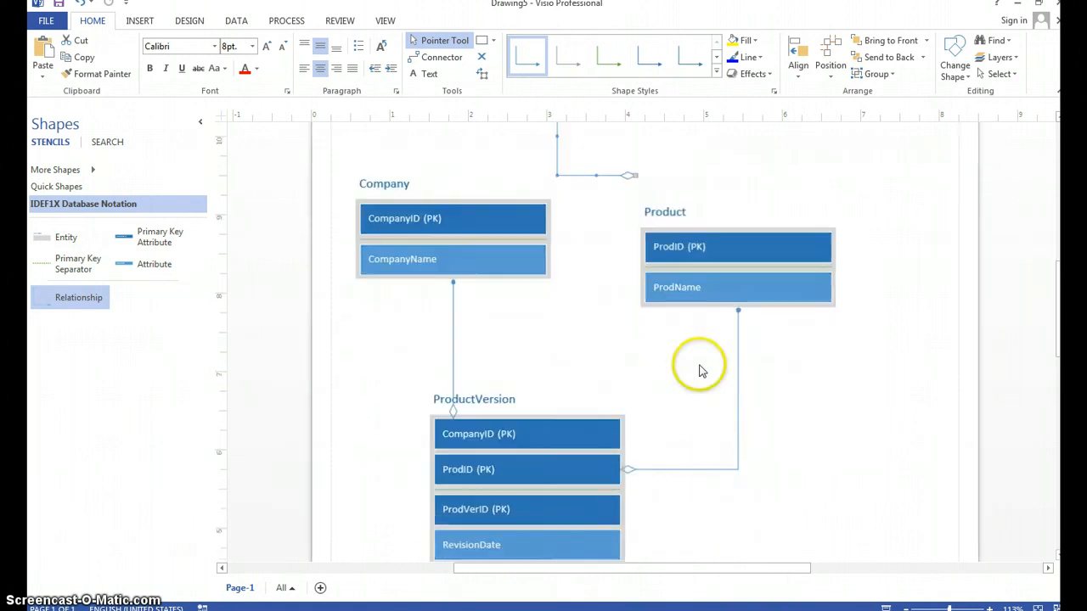